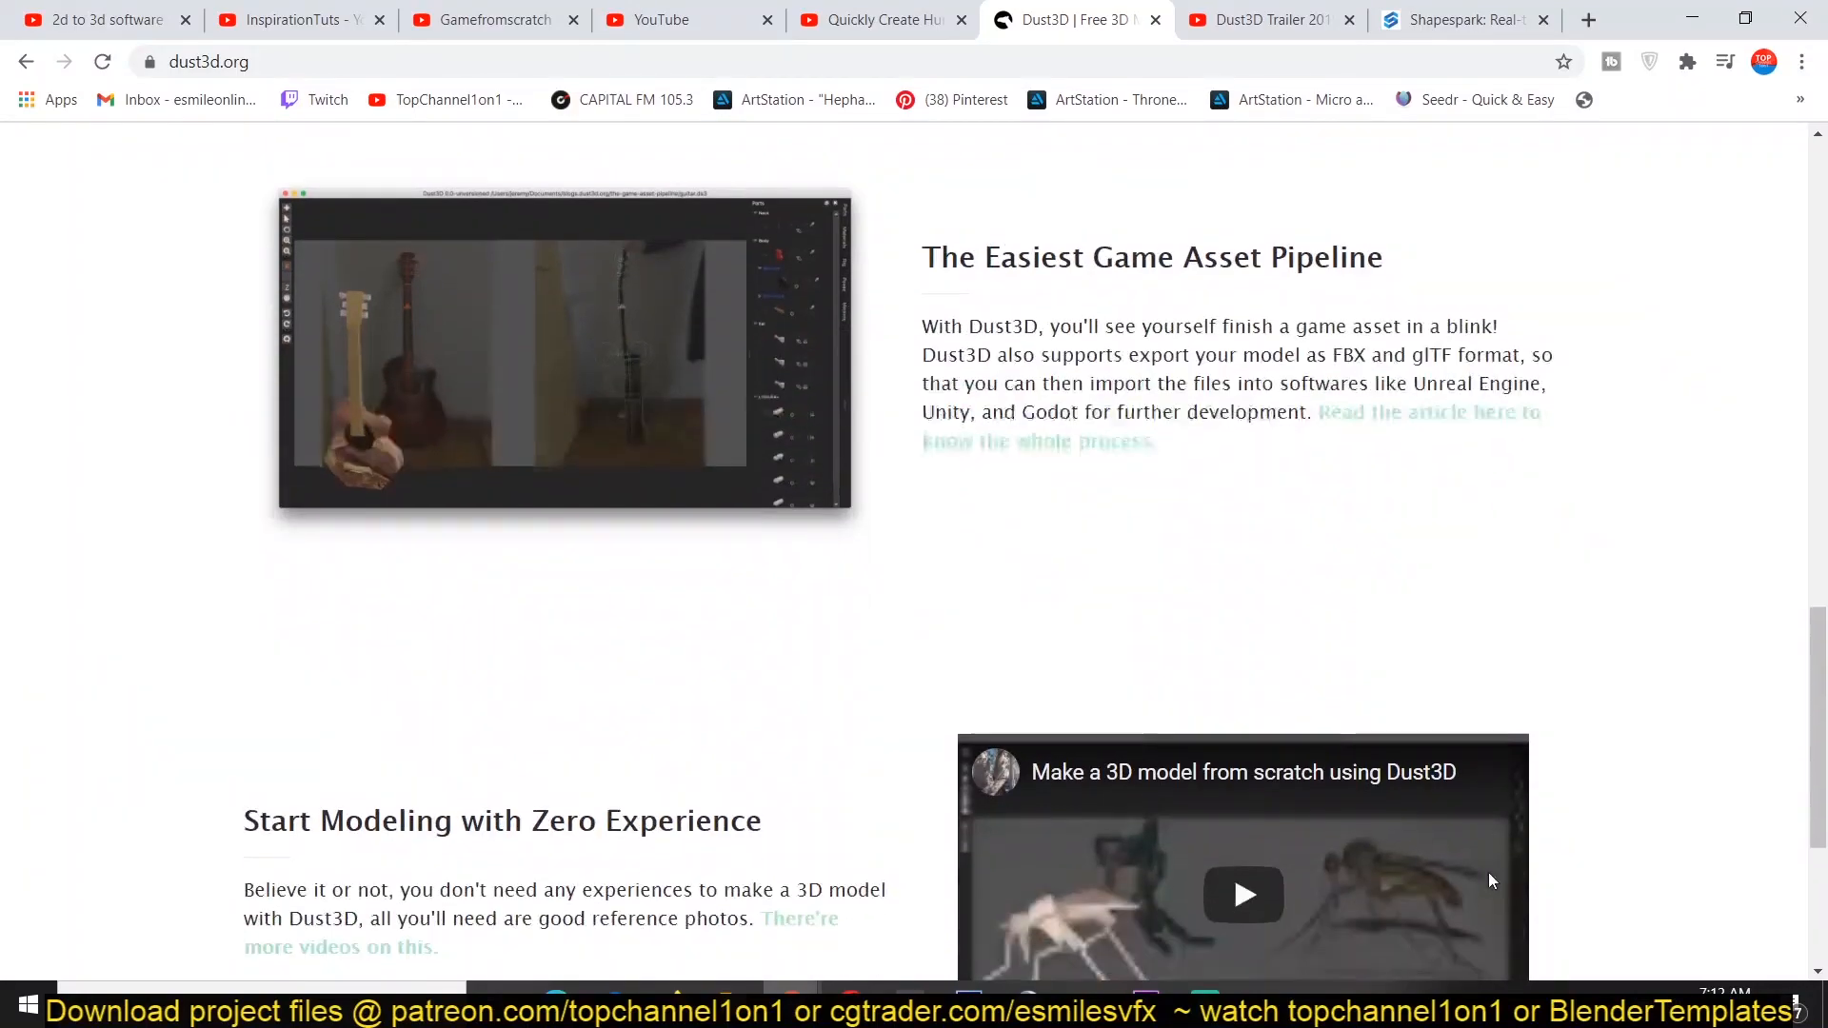
scroll(1490, 881, "up", 3)
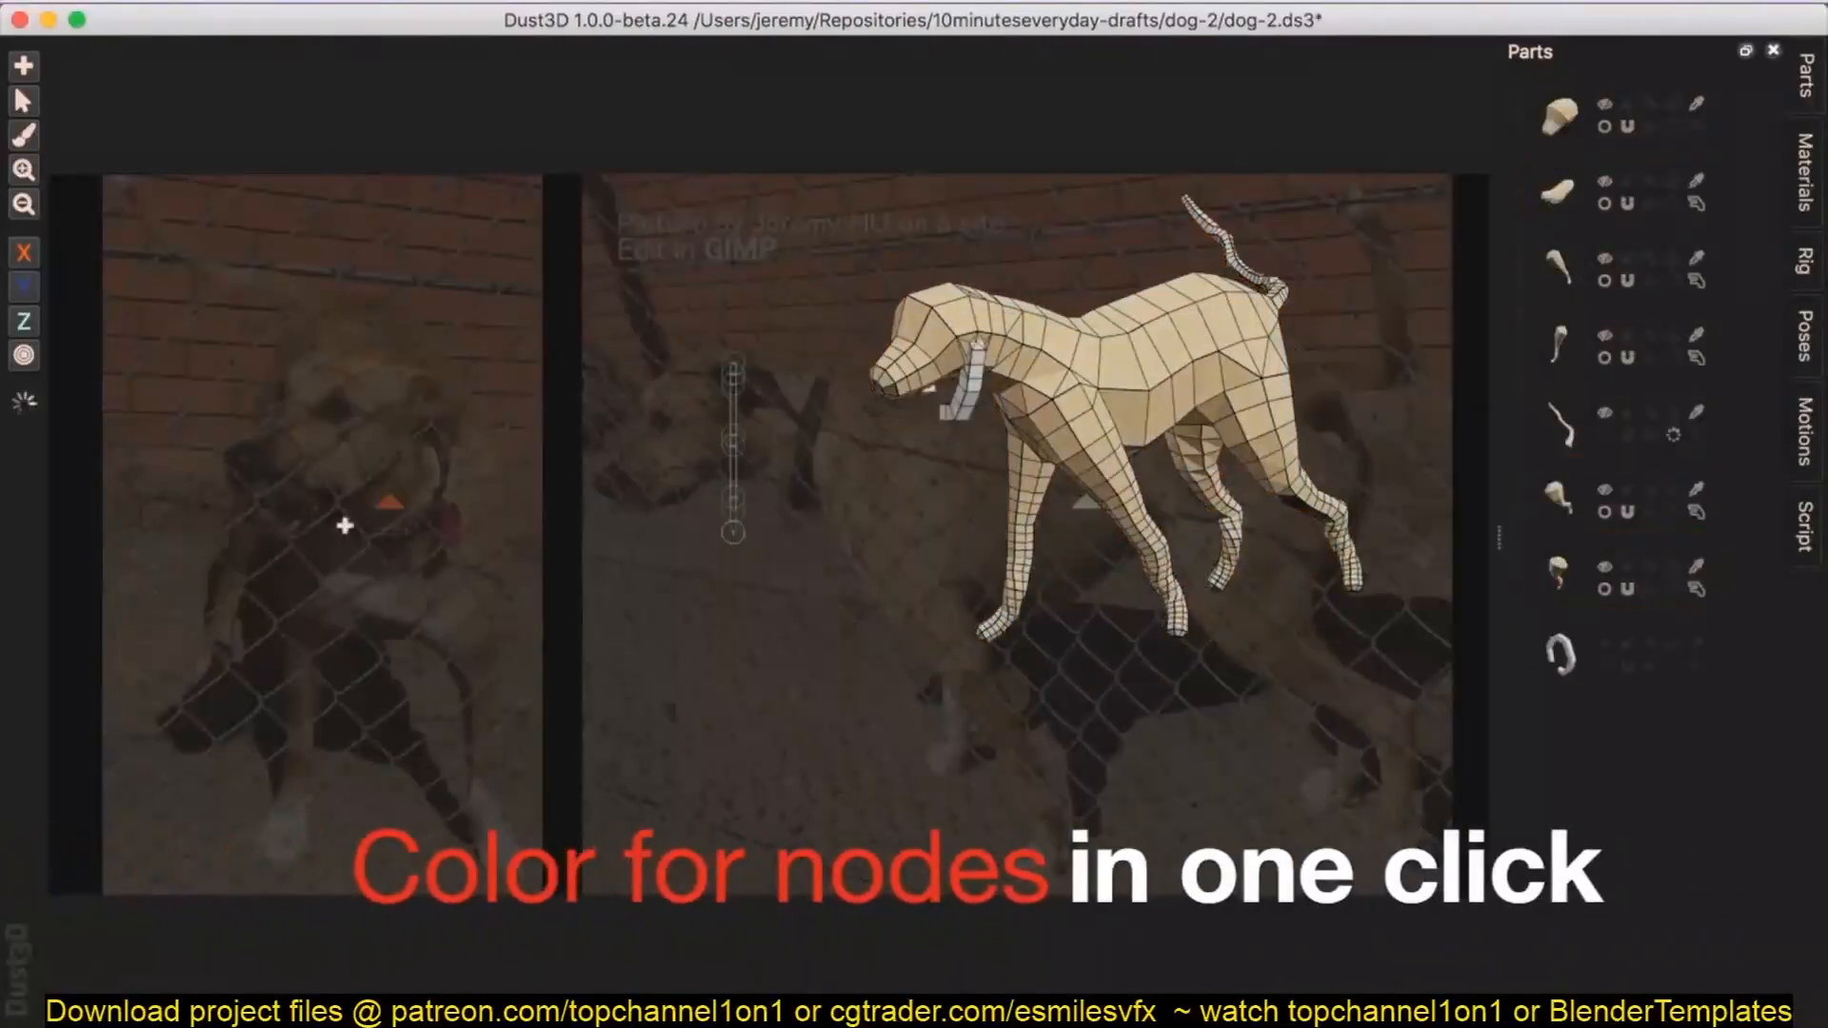
left_click(762, 489)
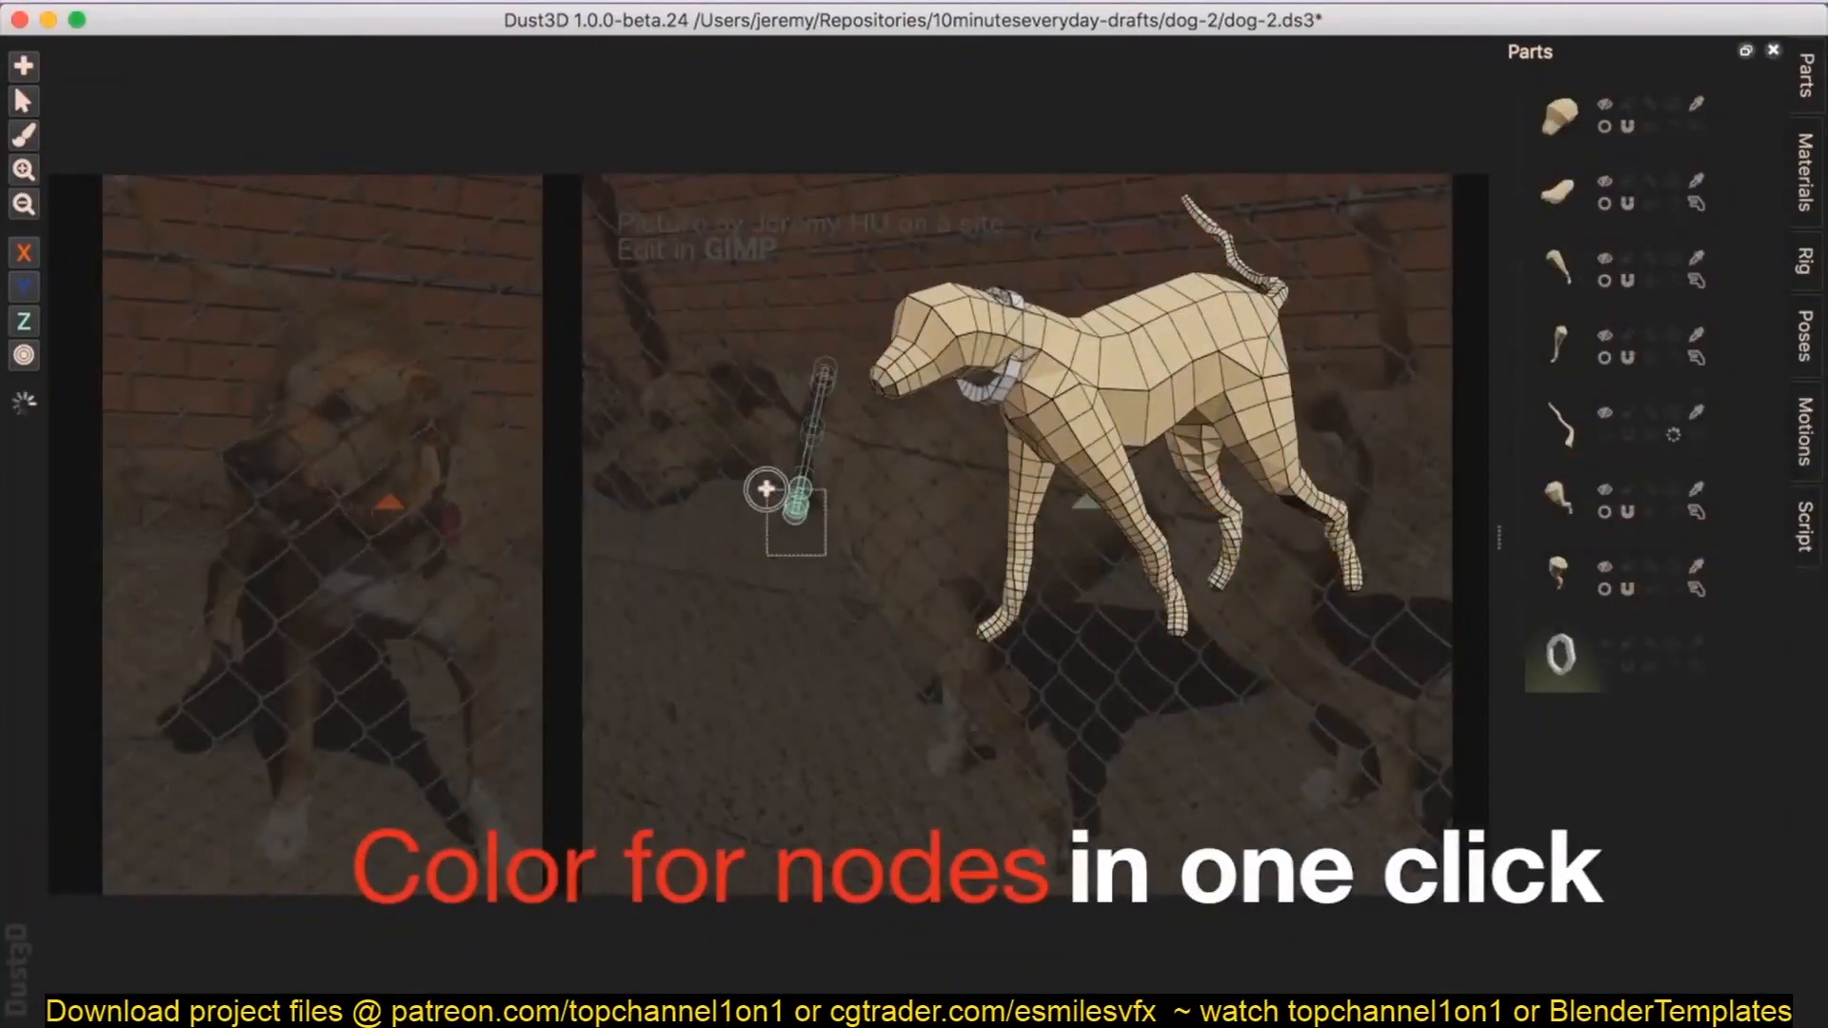
left_click(1509, 734)
left_click(1742, 857)
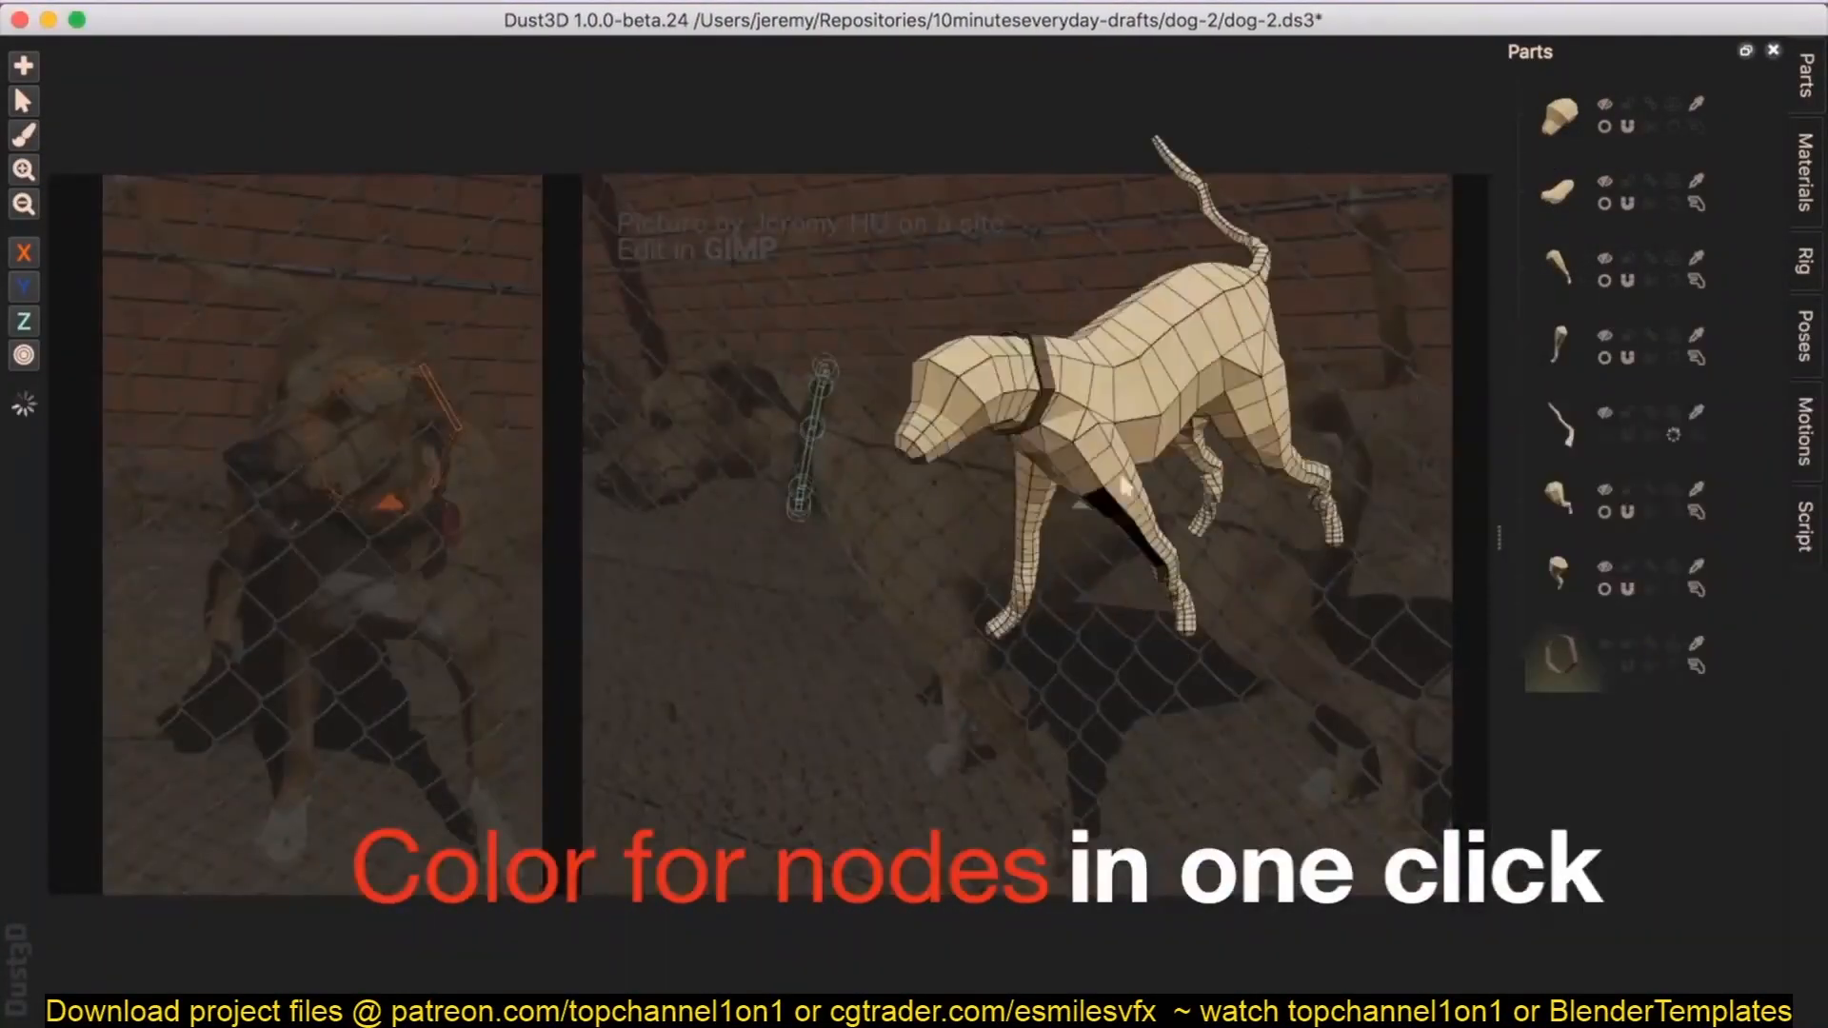
right_click(1566, 729)
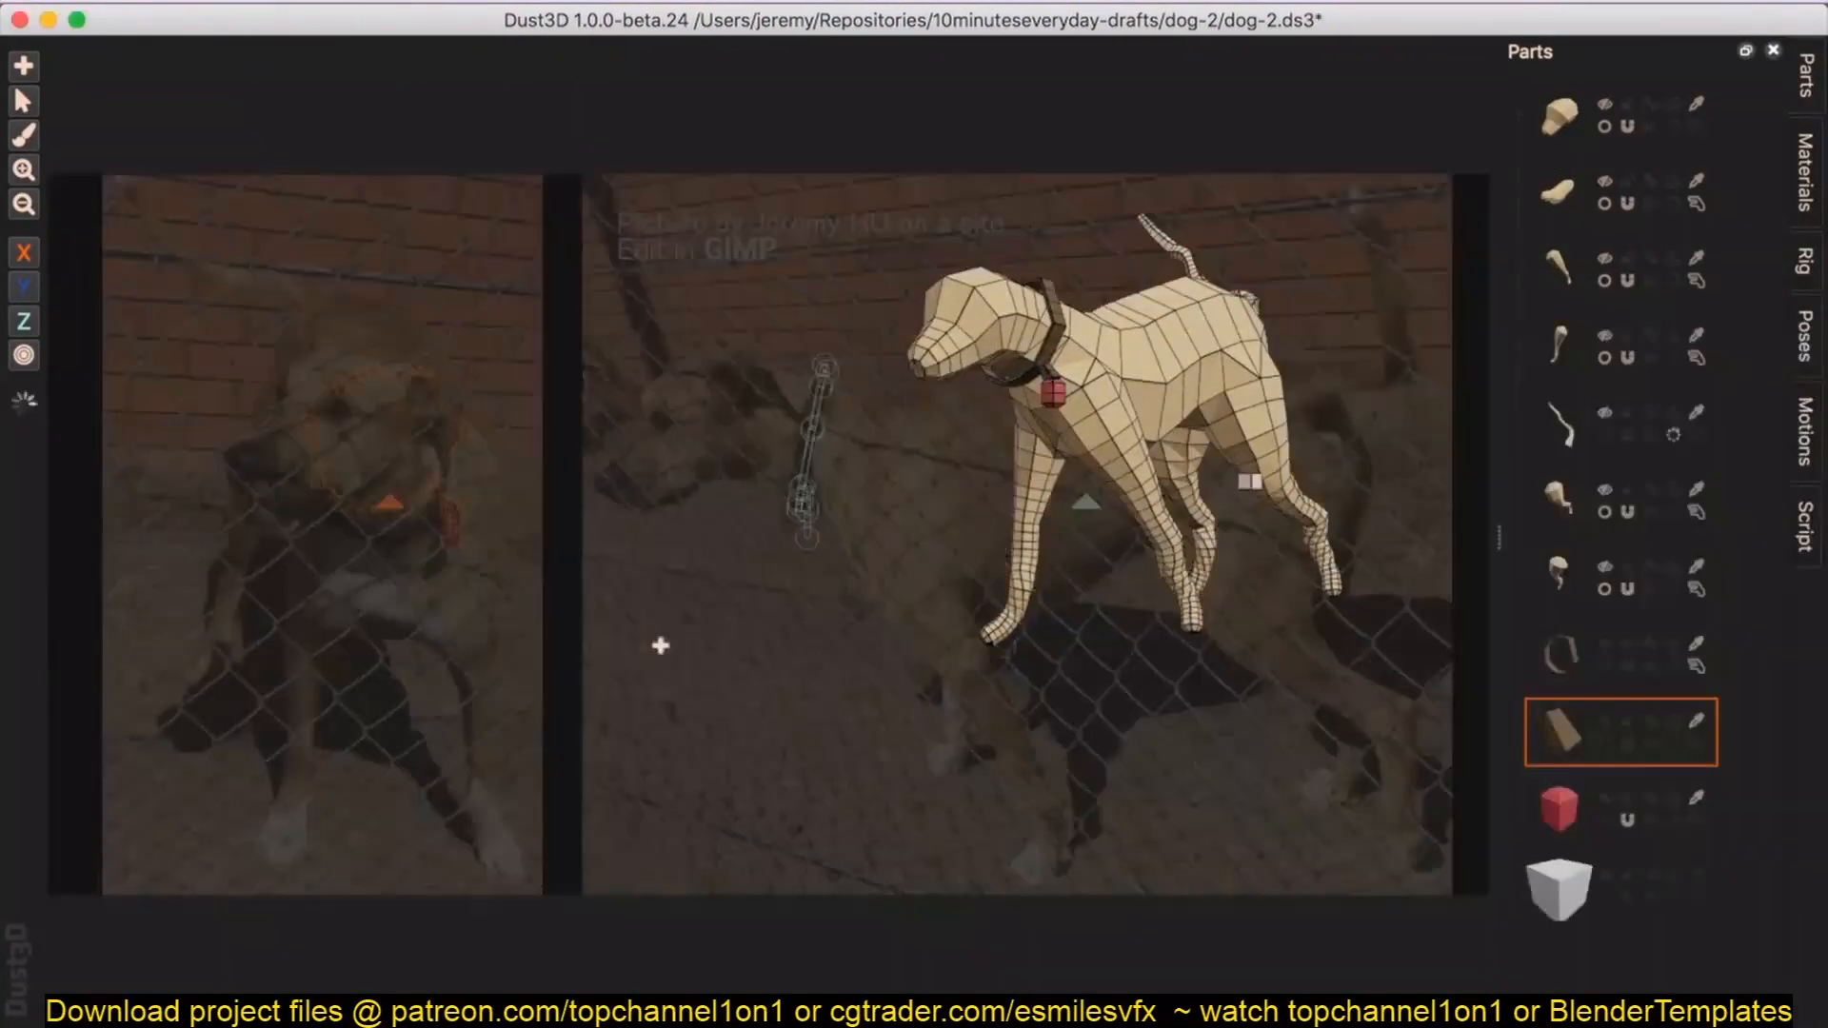
left_click(718, 650)
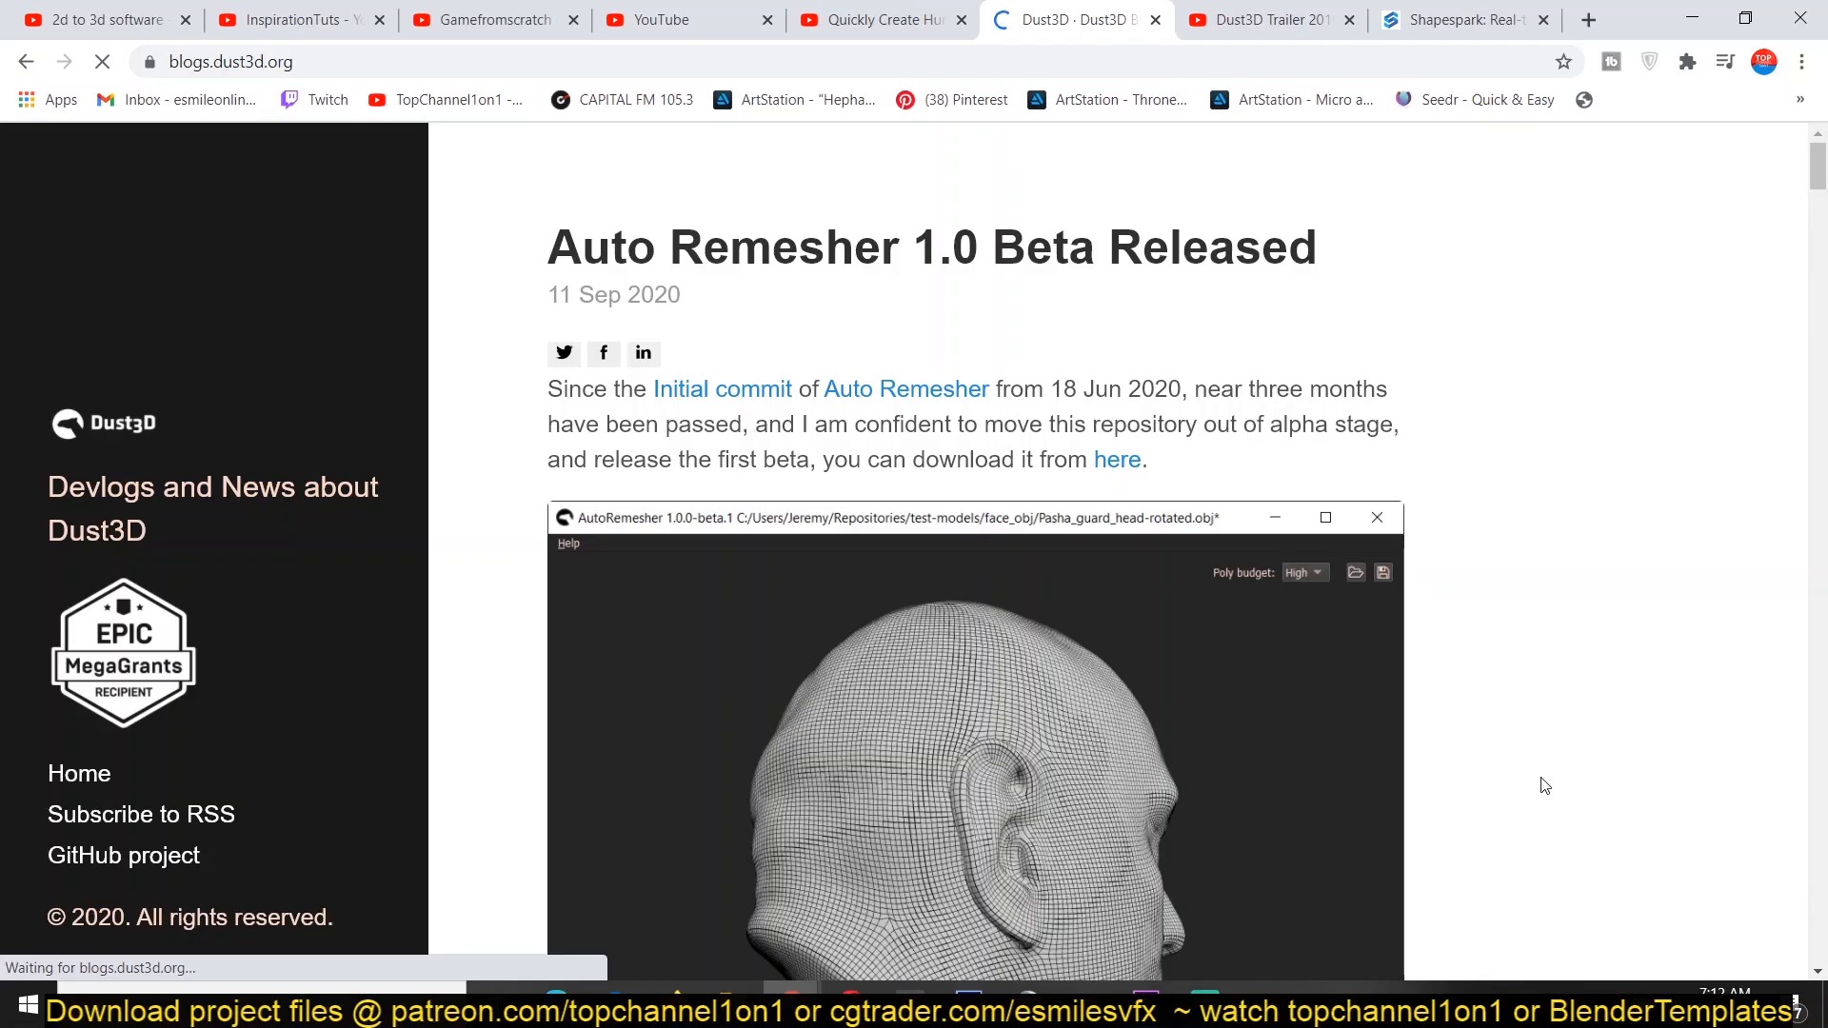
Read the Auto Remesher 1.0 Beta release post on the Dust3D blog, including how the remeshing works.
scroll(1538, 783, "down", 4)
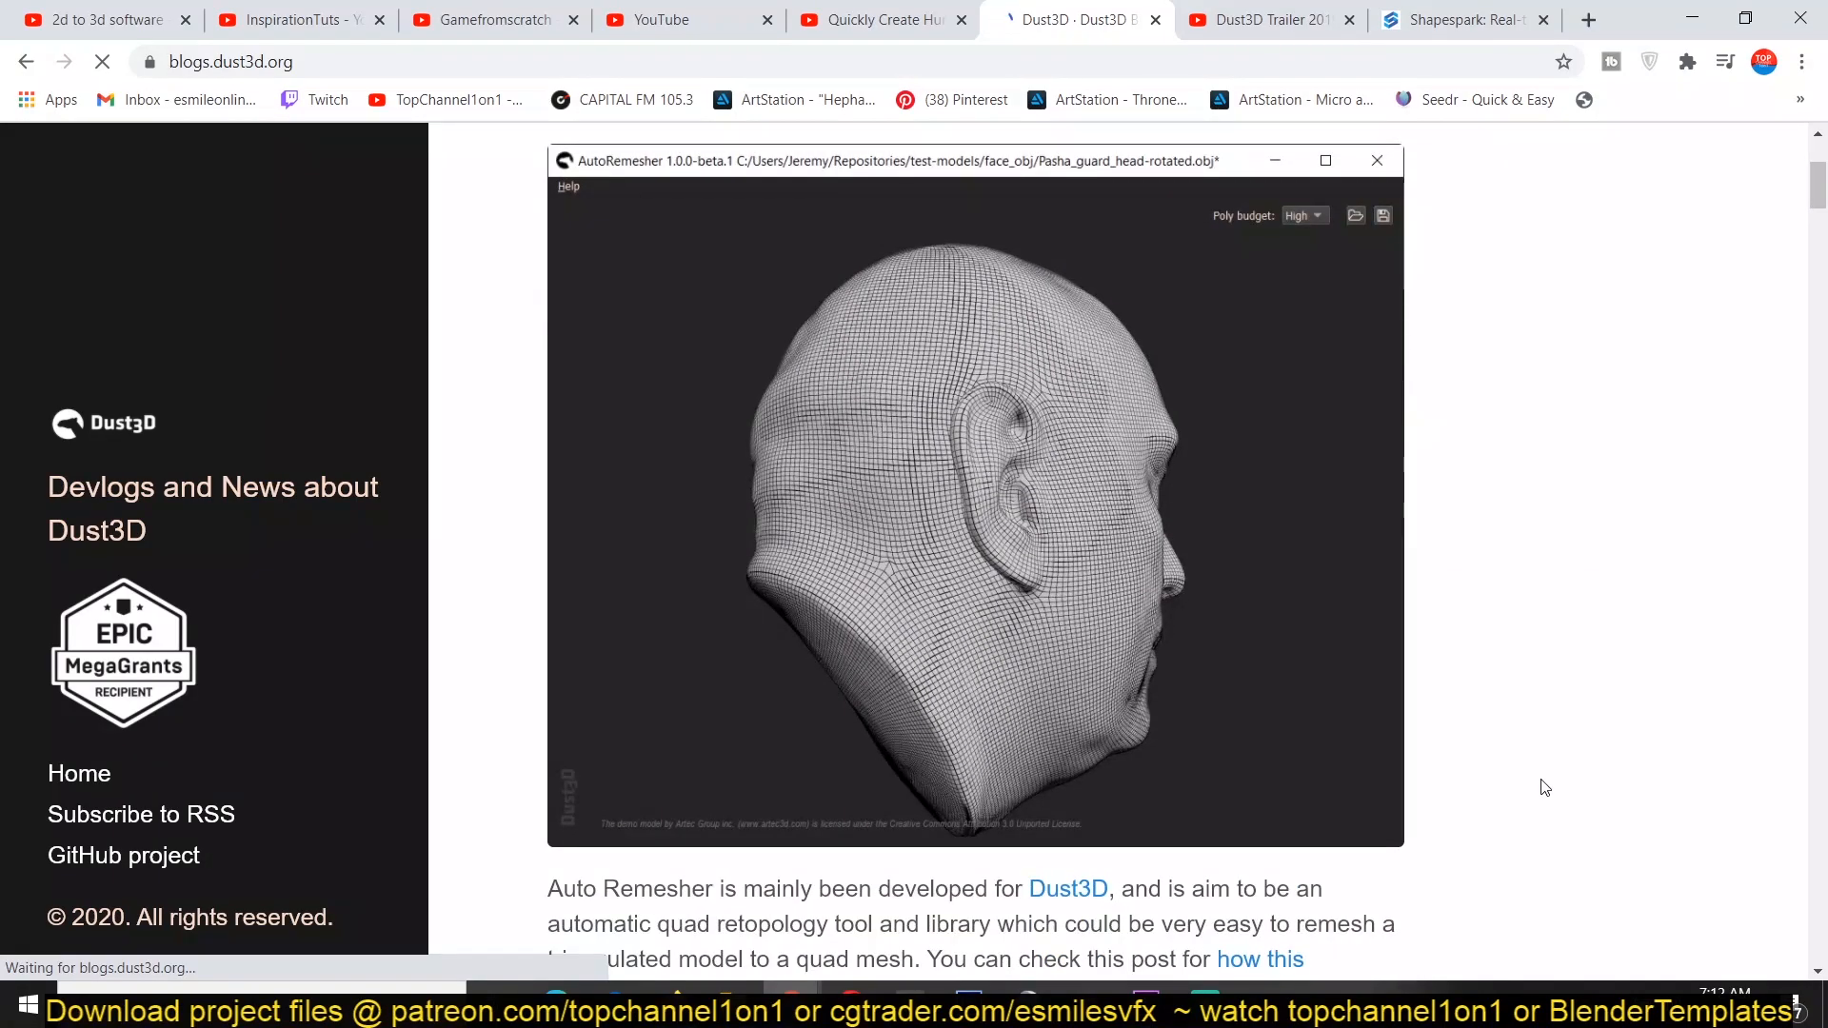
scroll(1544, 788, "up", 3)
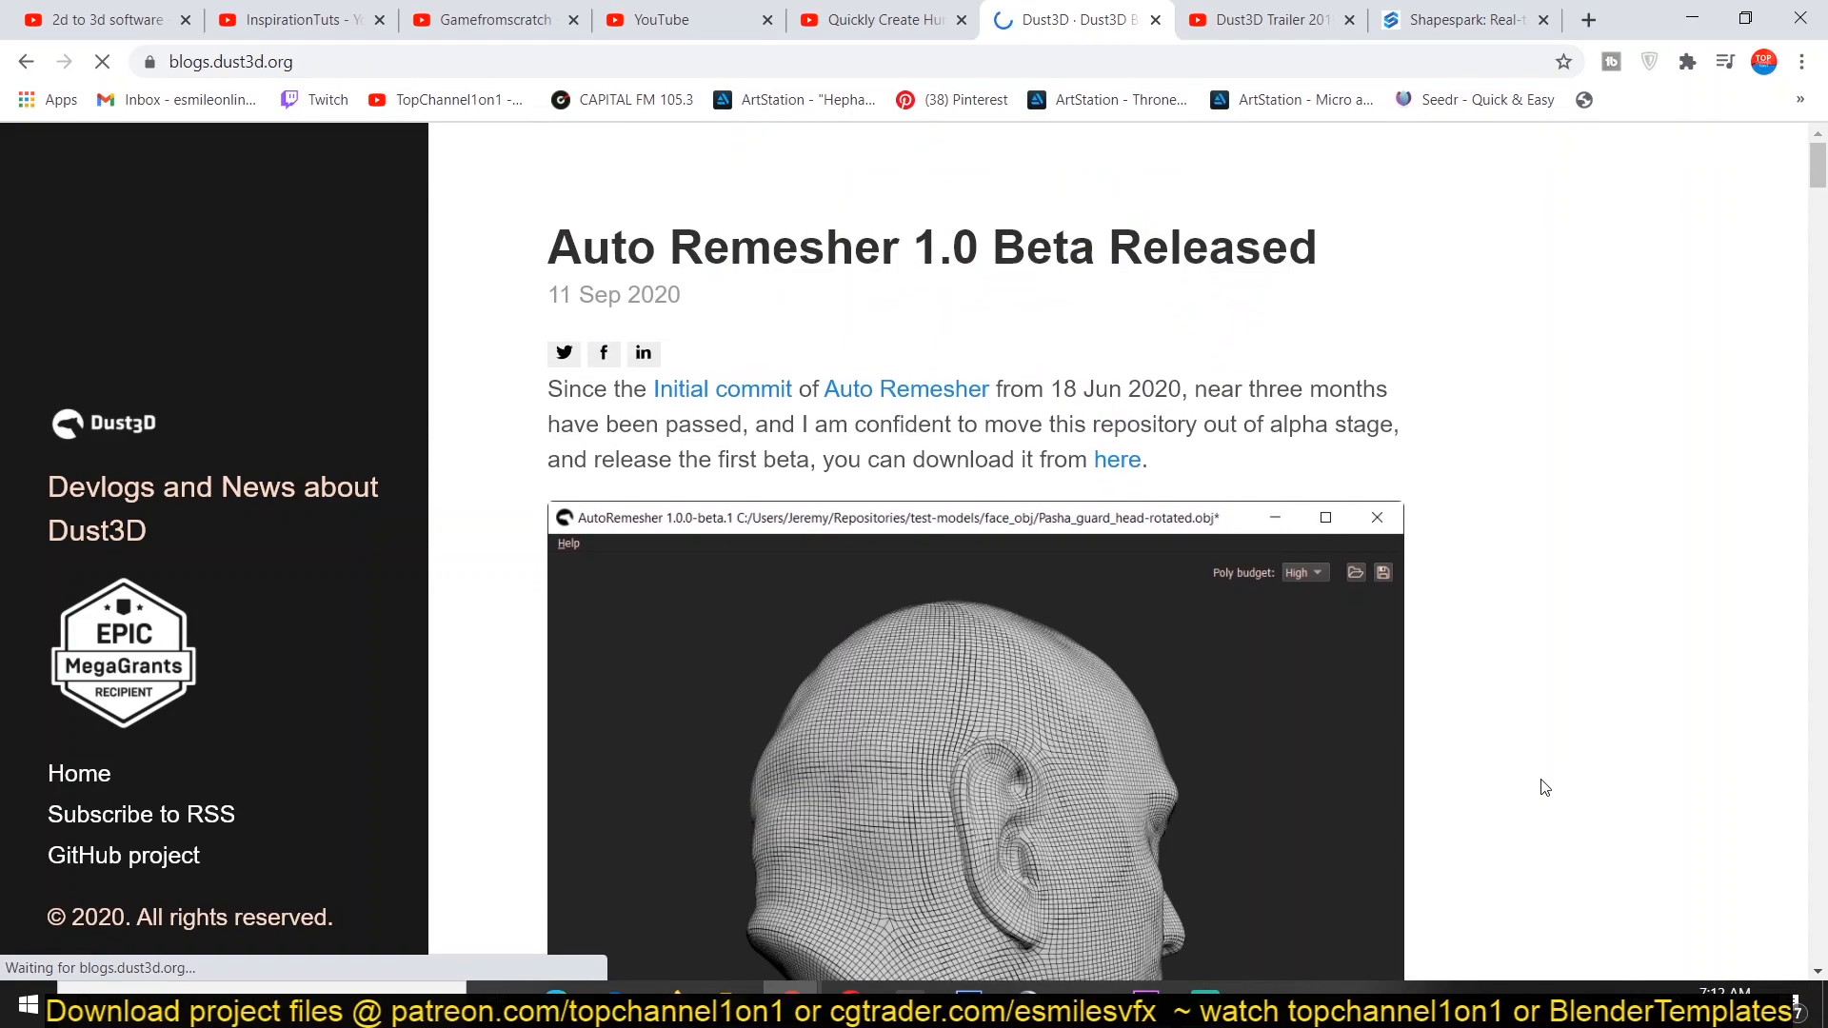
scroll(1545, 788, "down", 2)
scroll(1544, 788, "up", 2)
scroll(1544, 788, "down", 2)
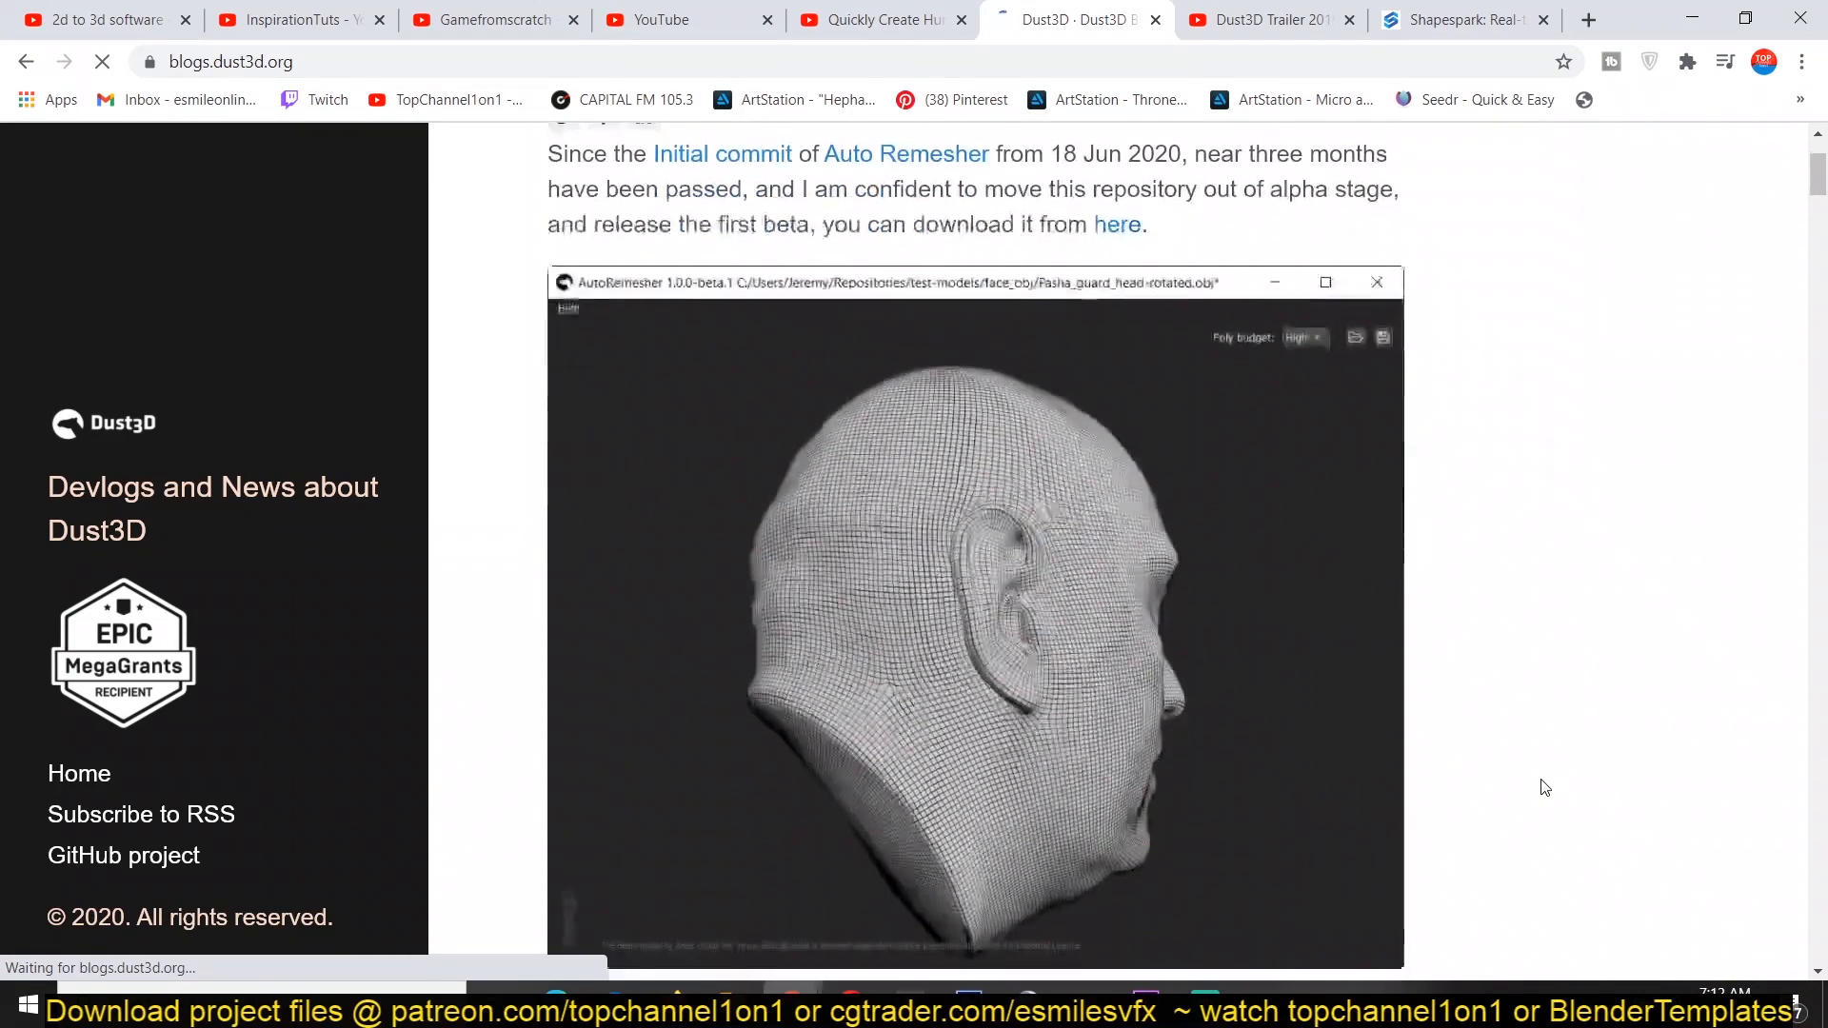
scroll(1544, 787, "down", 5)
scroll(1545, 788, "down", 4)
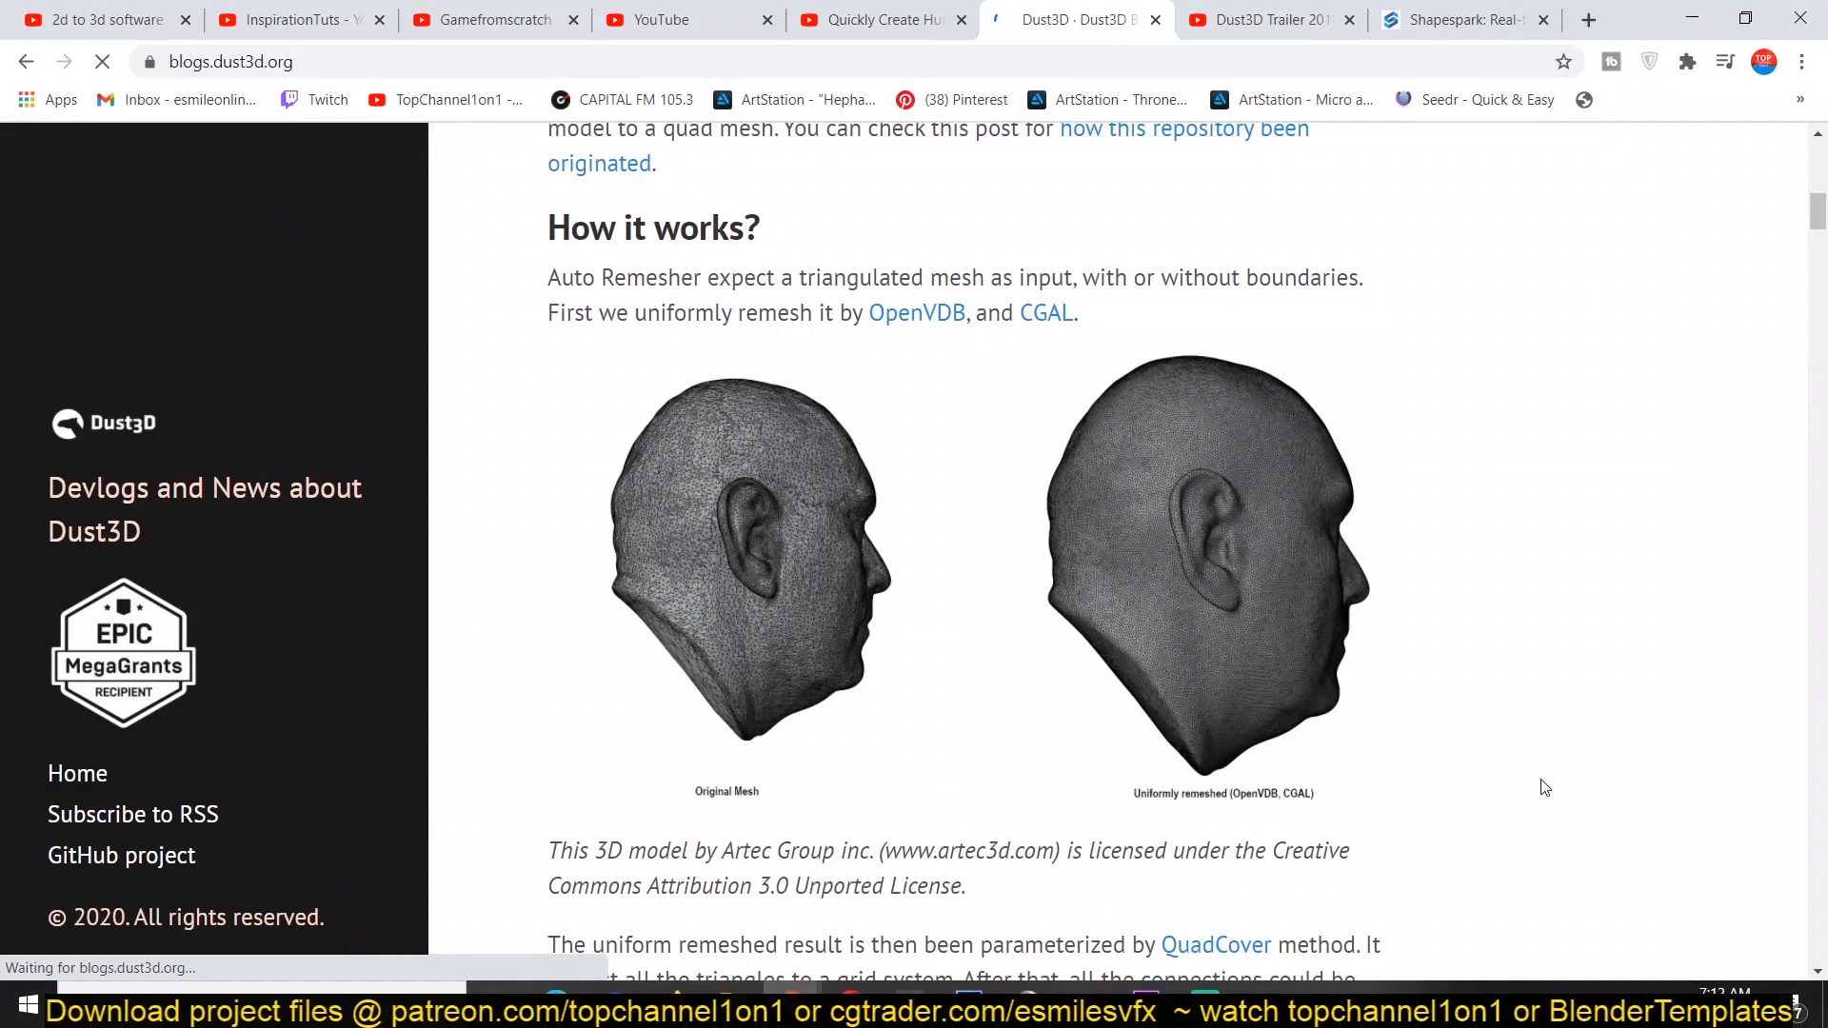
scroll(1544, 788, "down", 1)
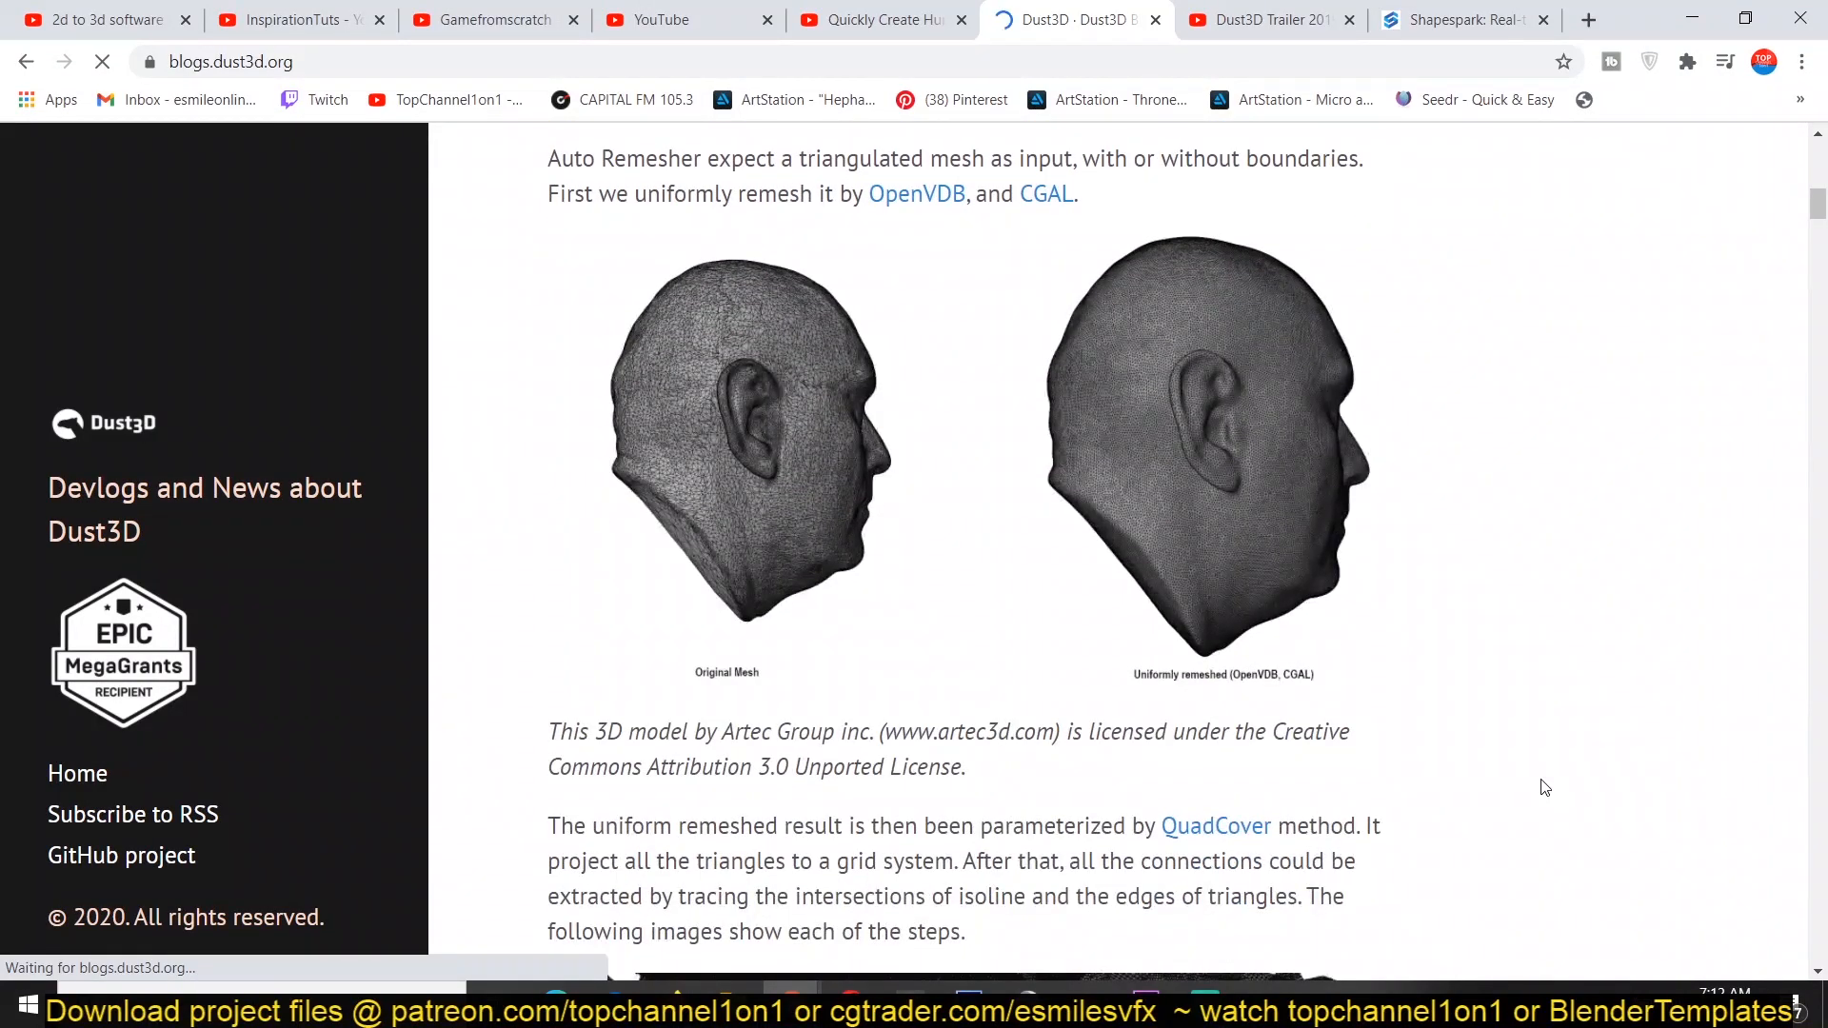
Review the Dust3D 1.0.0-rc.1 release notes on the new rig generator, remeshing and cloth simulation.
scroll(1545, 787, "down", 15)
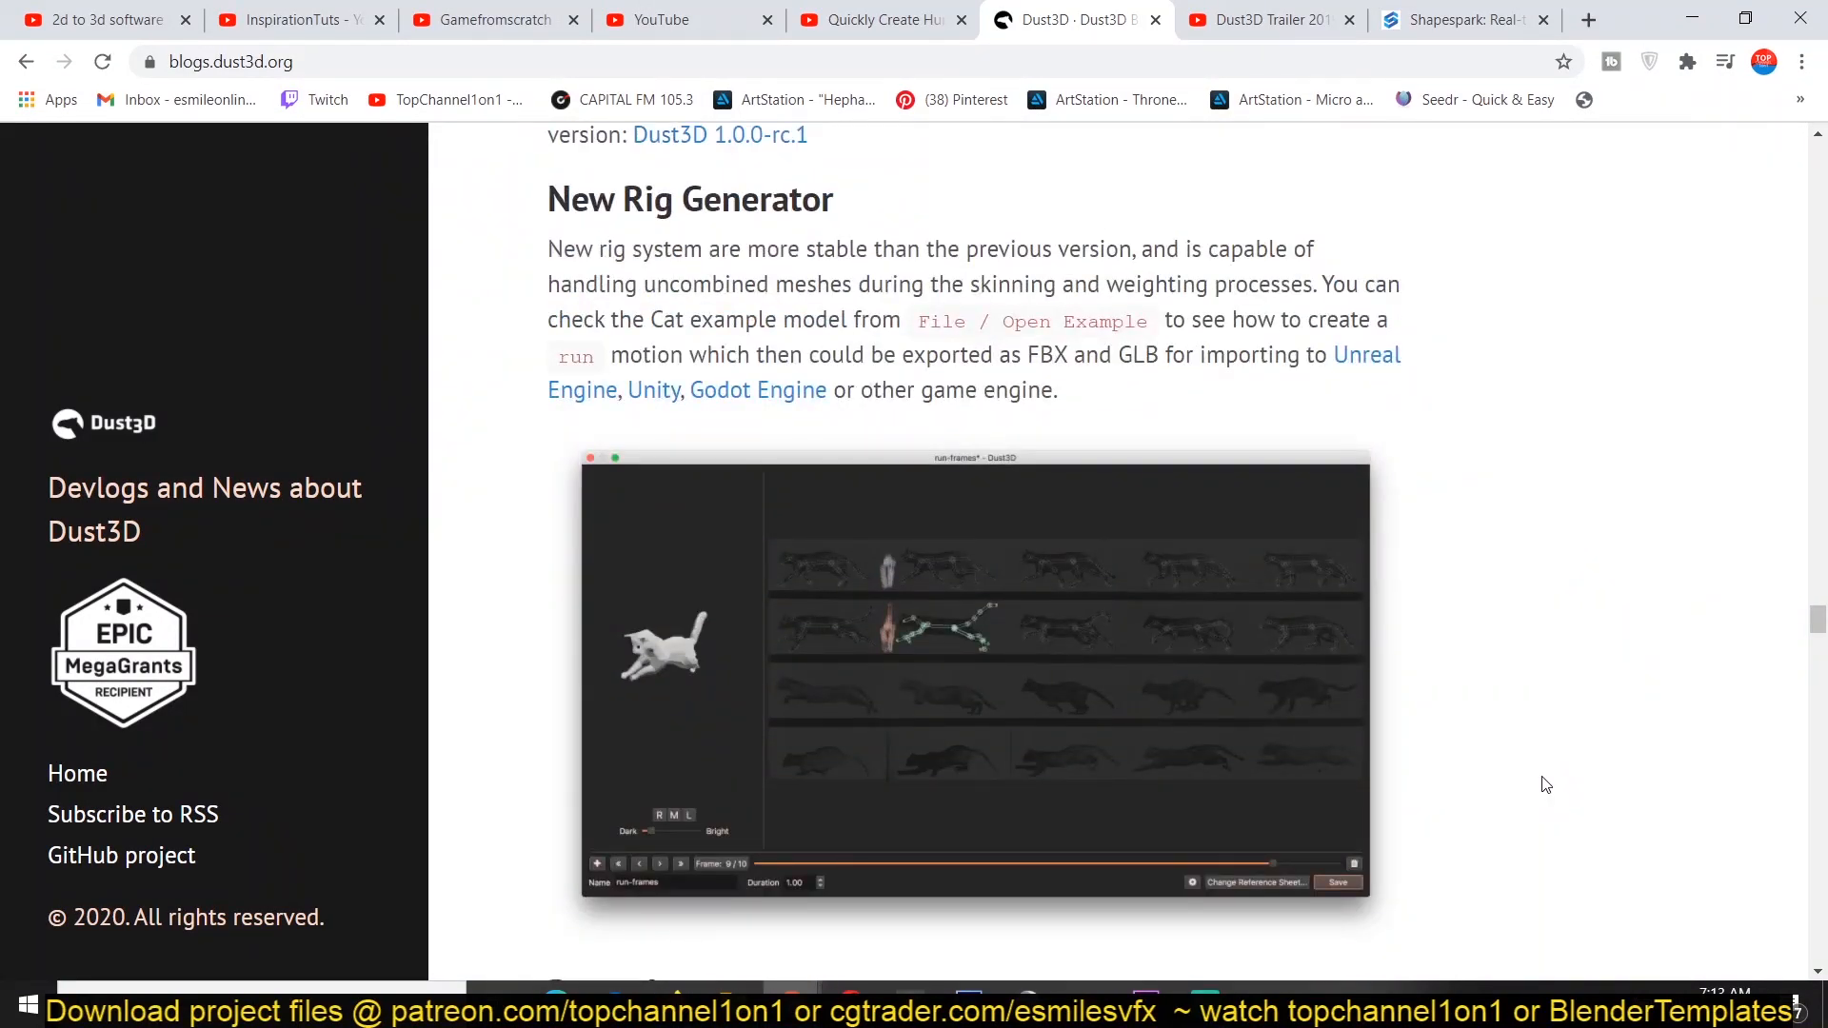
scroll(1544, 784, "up", 1)
scroll(1544, 785, "down", 1)
scroll(1171, 842, "down", 4)
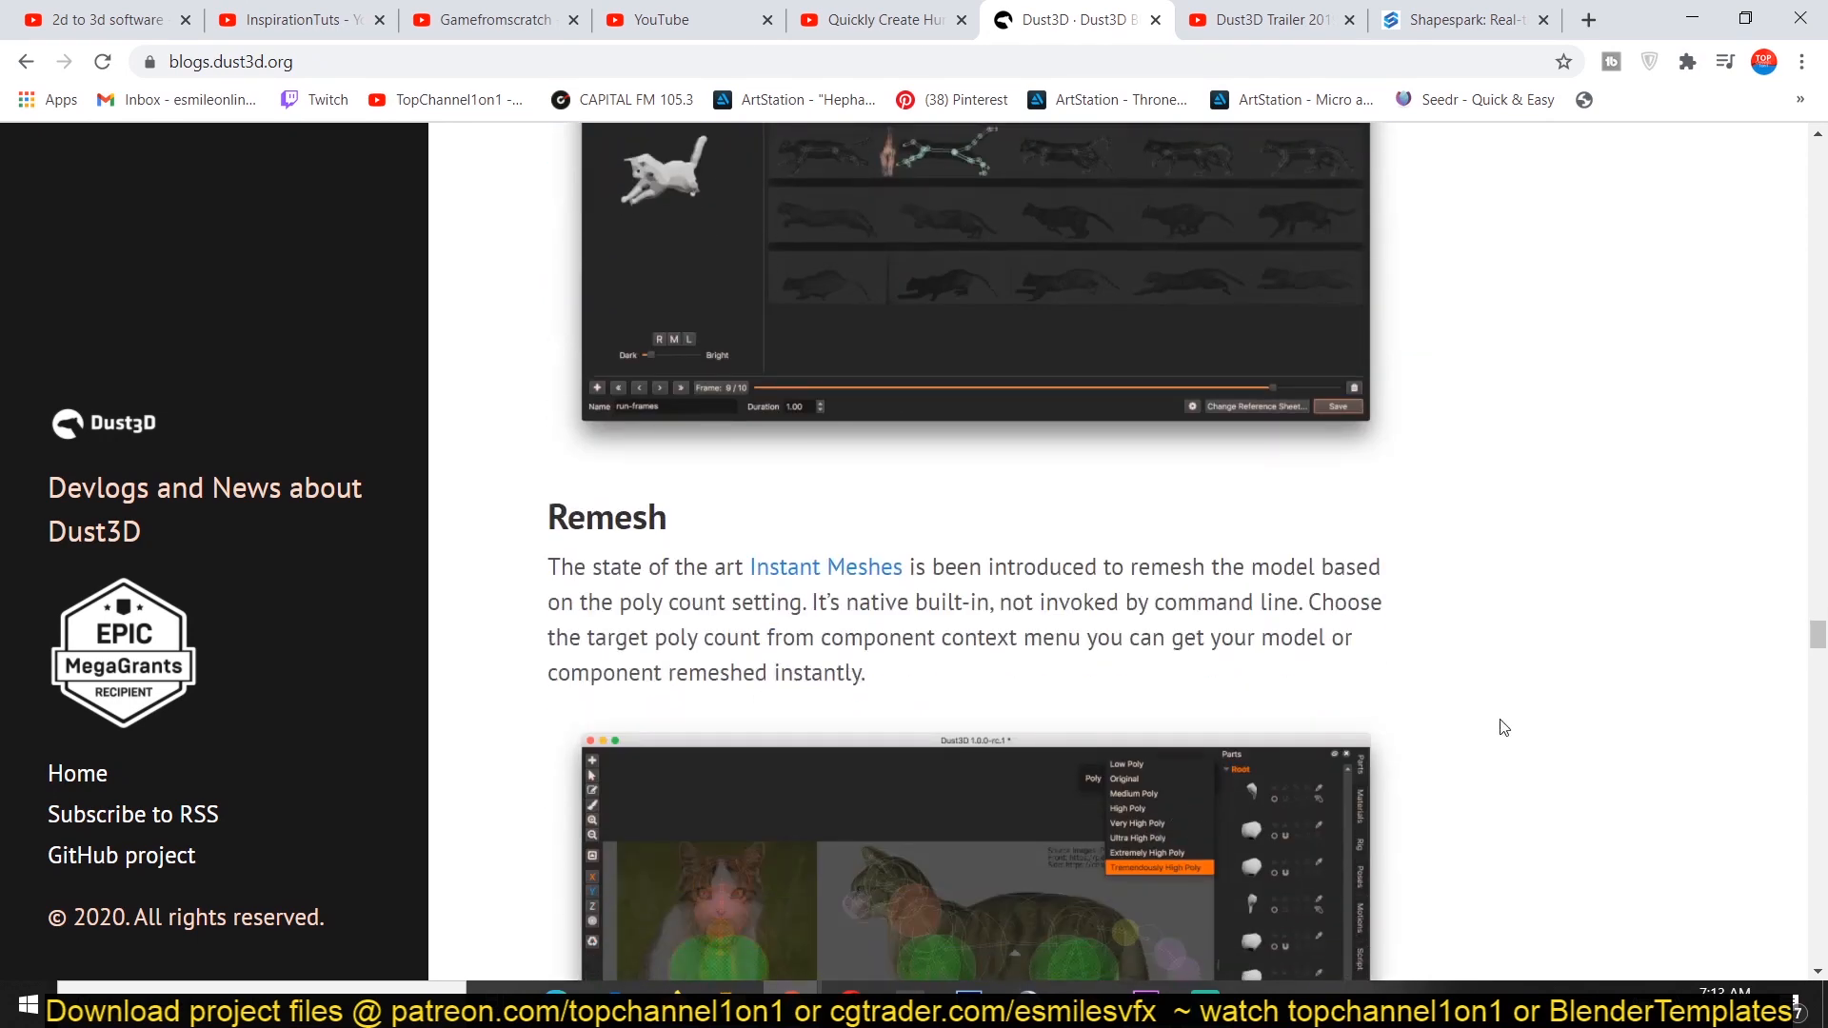
scroll(1503, 727, "down", 4)
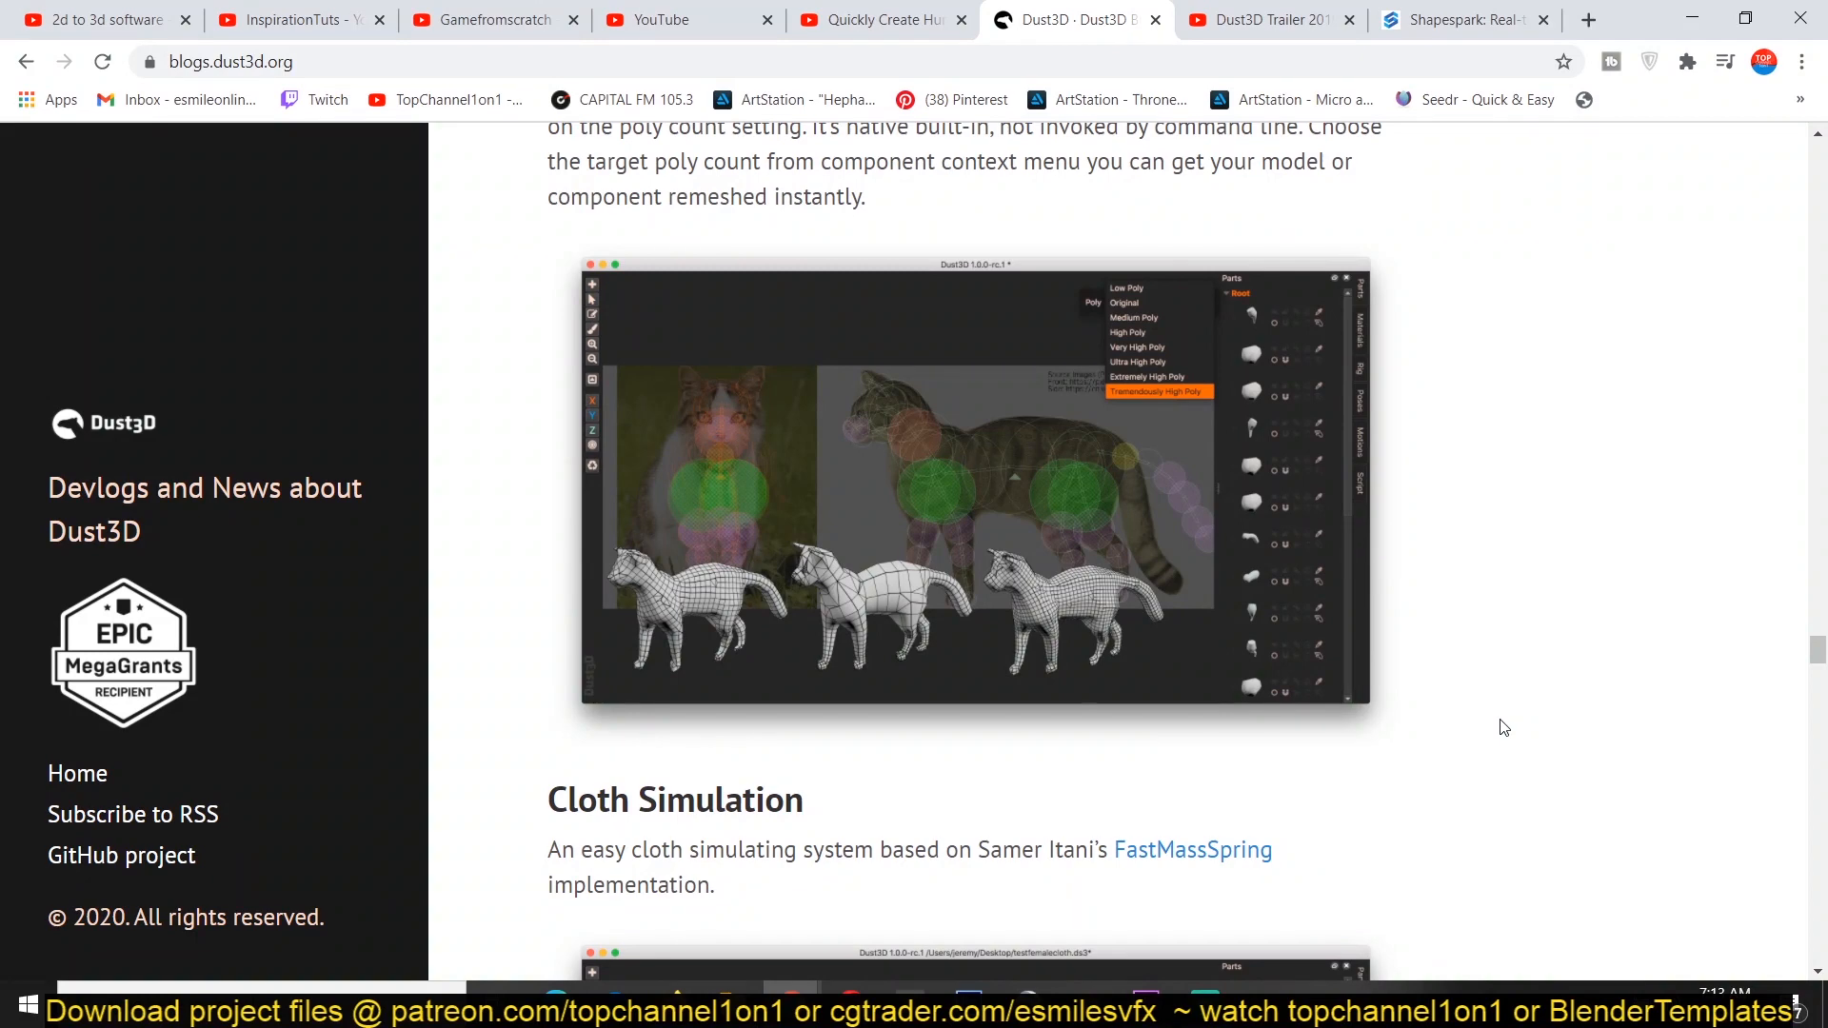
scroll(1504, 727, "down", 5)
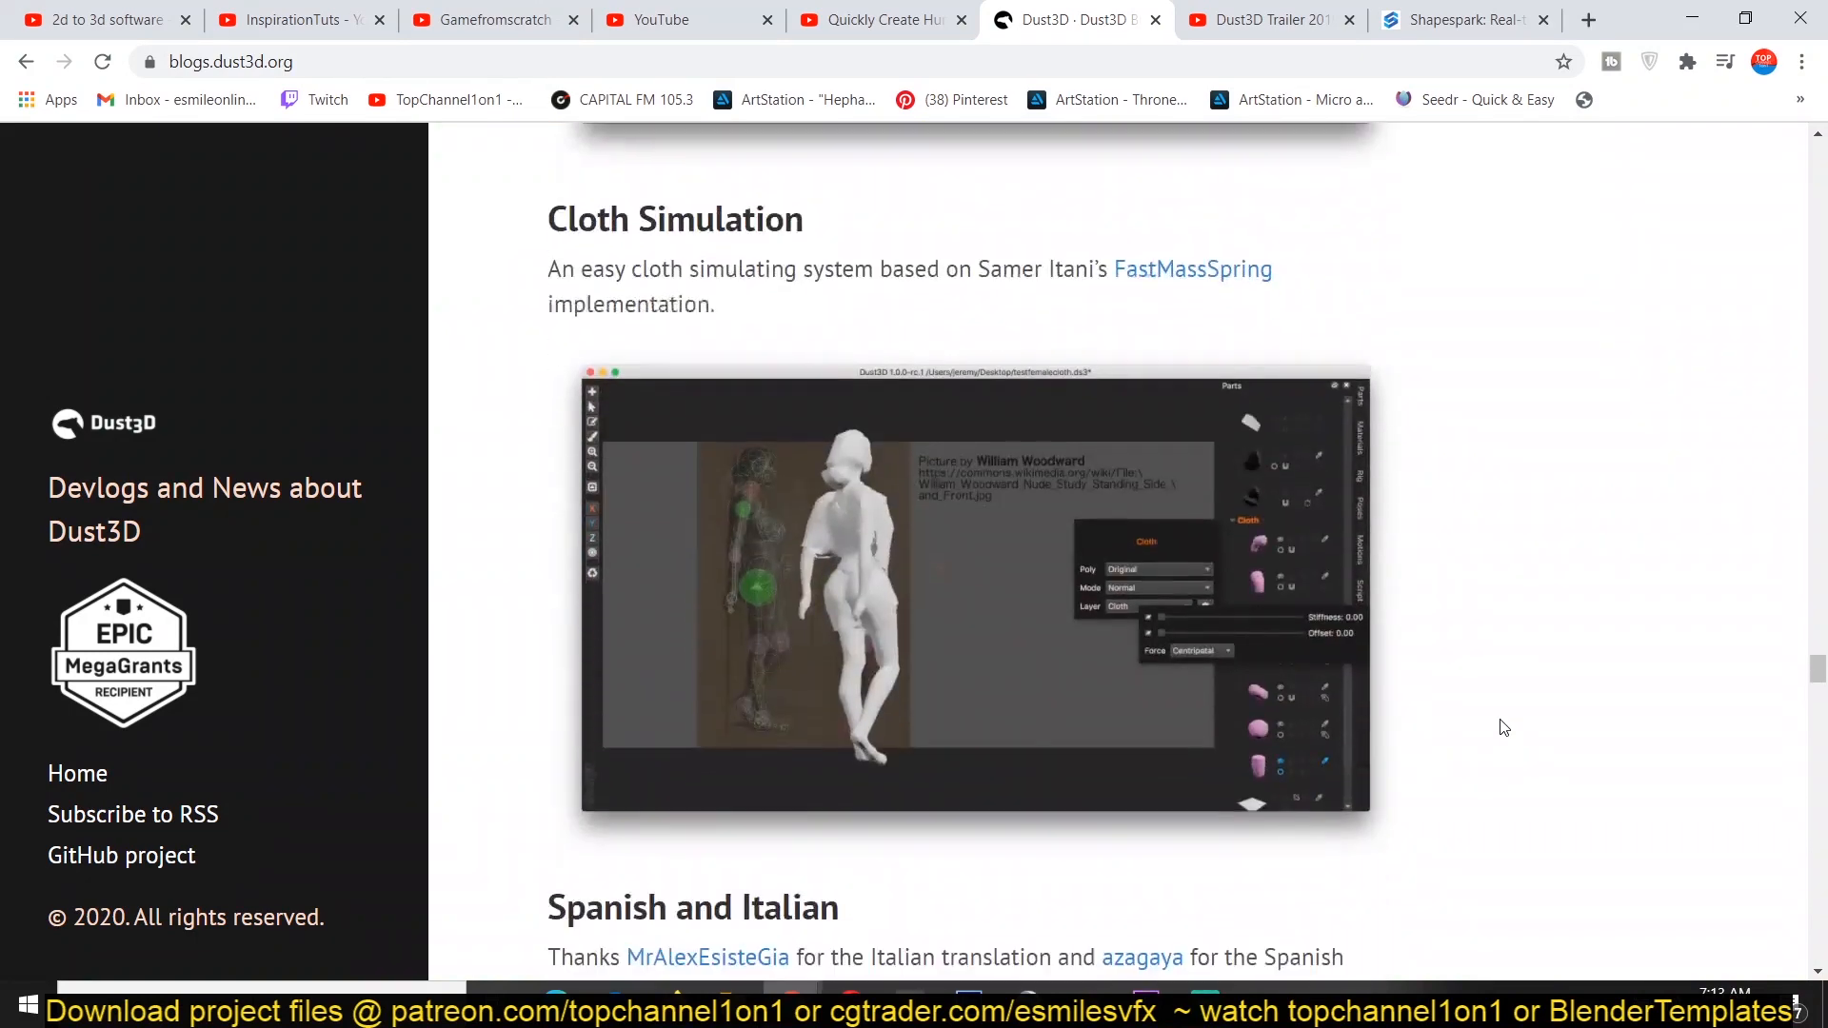
Play the chair modeling video in the procedural generation post and look through the non-destructive painting post.
scroll(1503, 727, "down", 10)
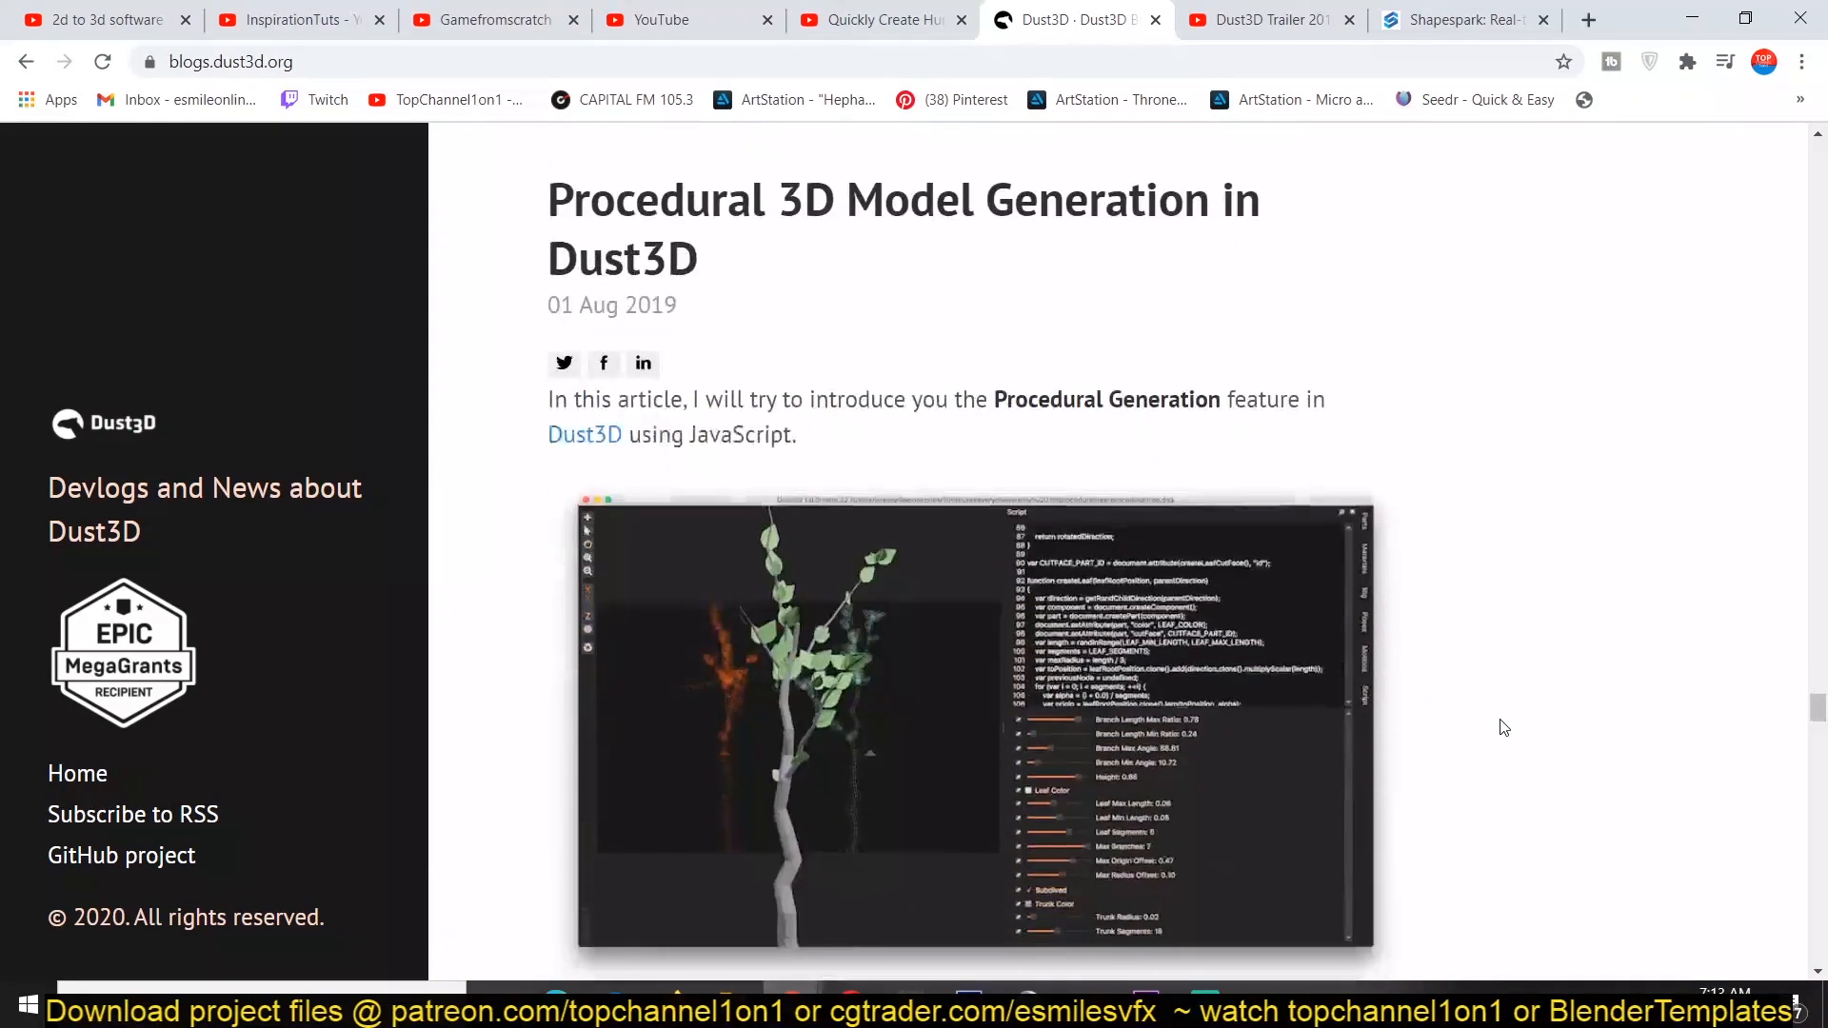
scroll(1503, 727, "down", 10)
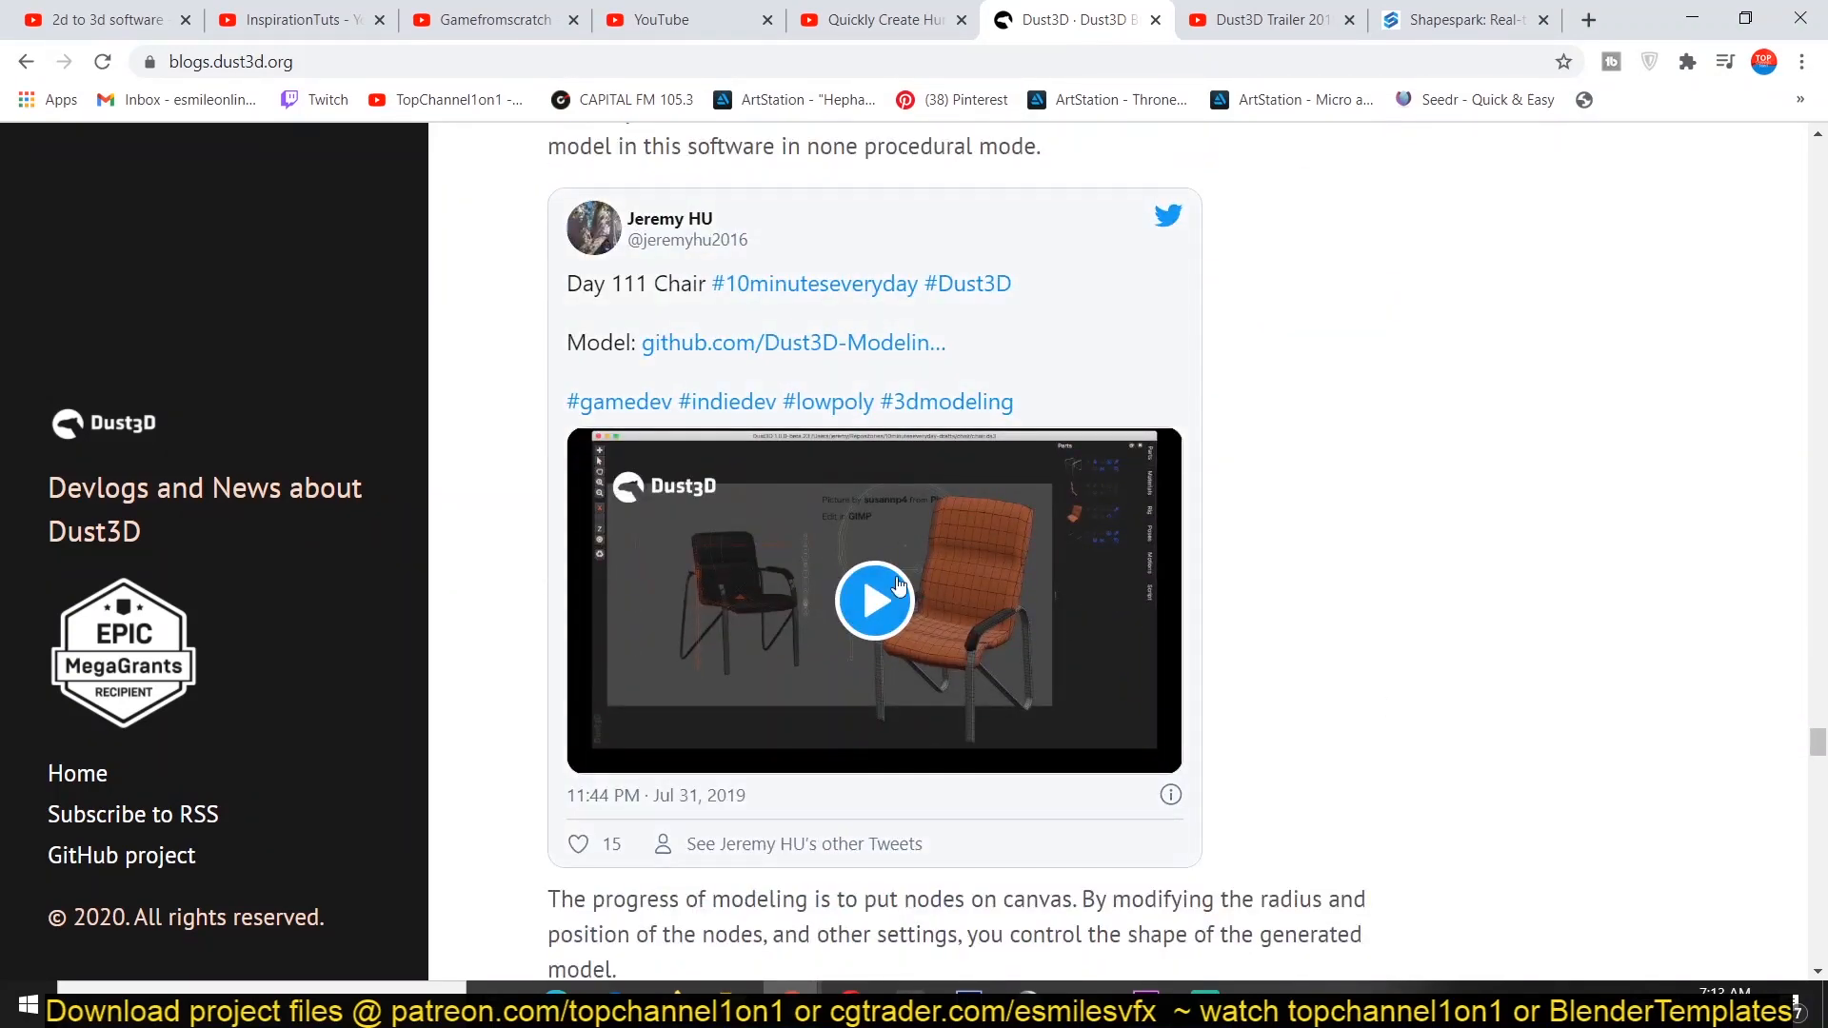
left_click(874, 600)
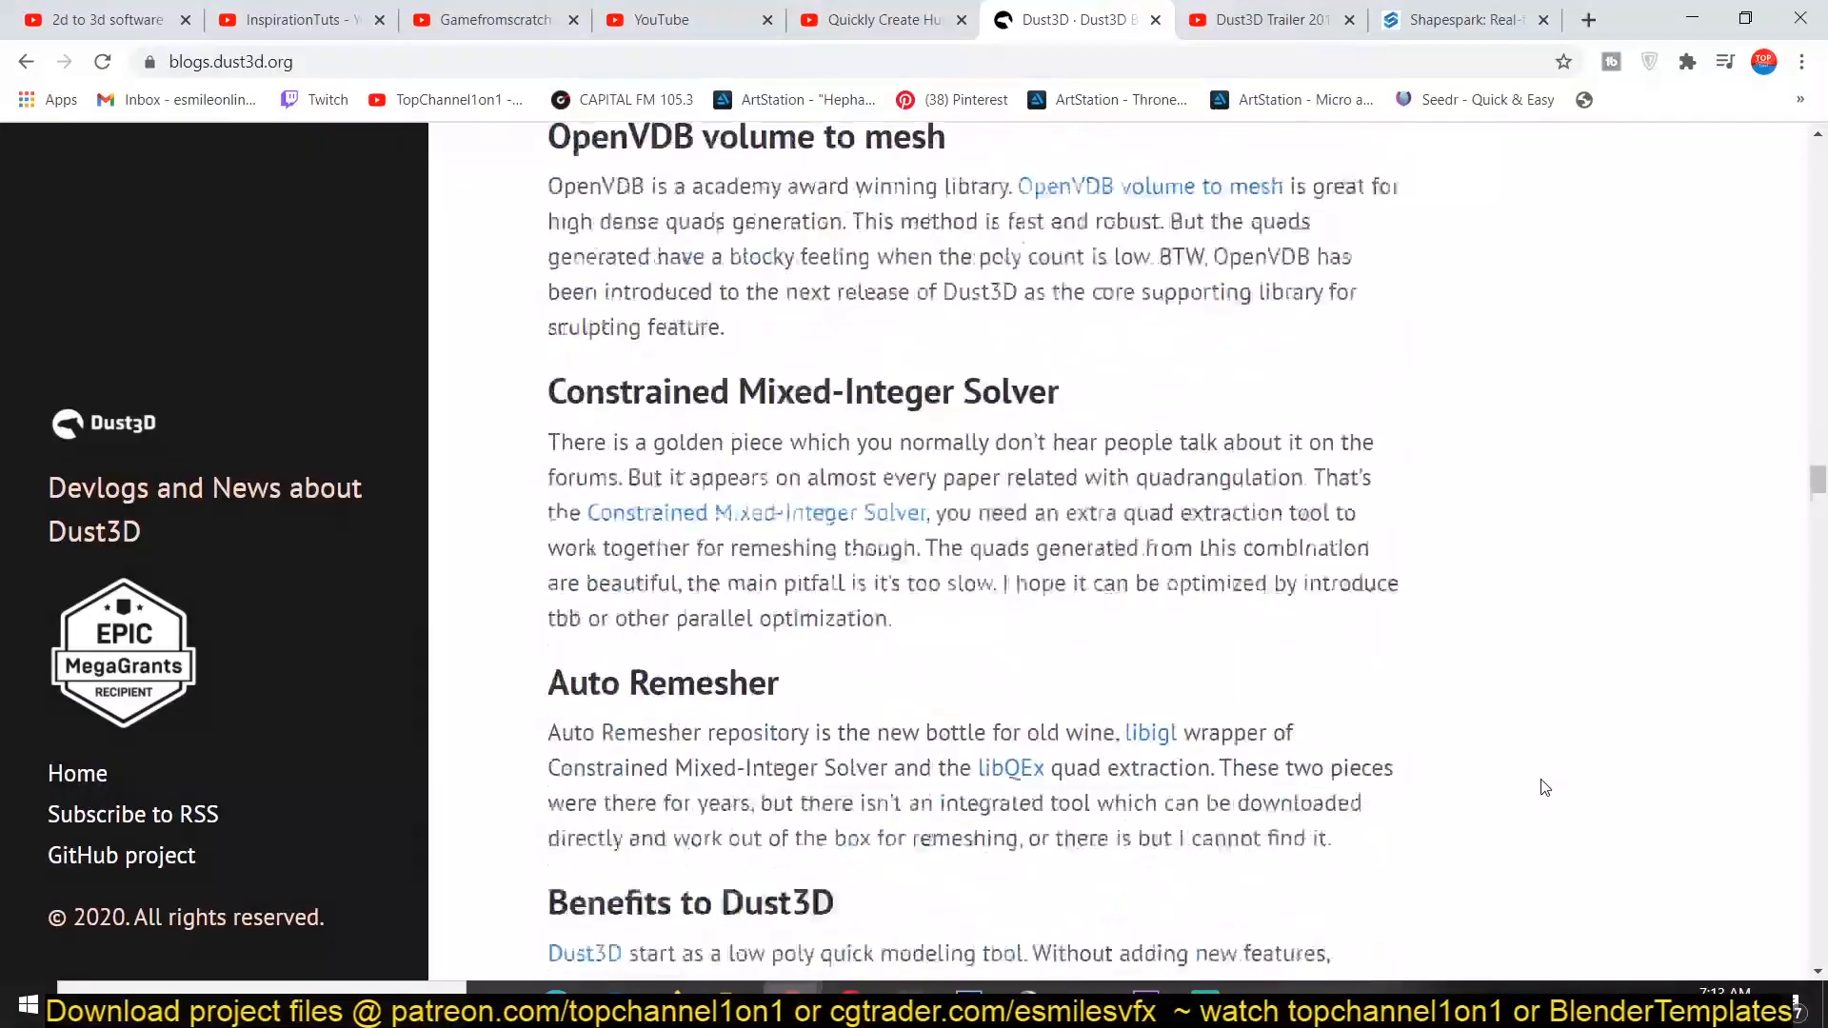
scroll(1544, 786, "down", 12)
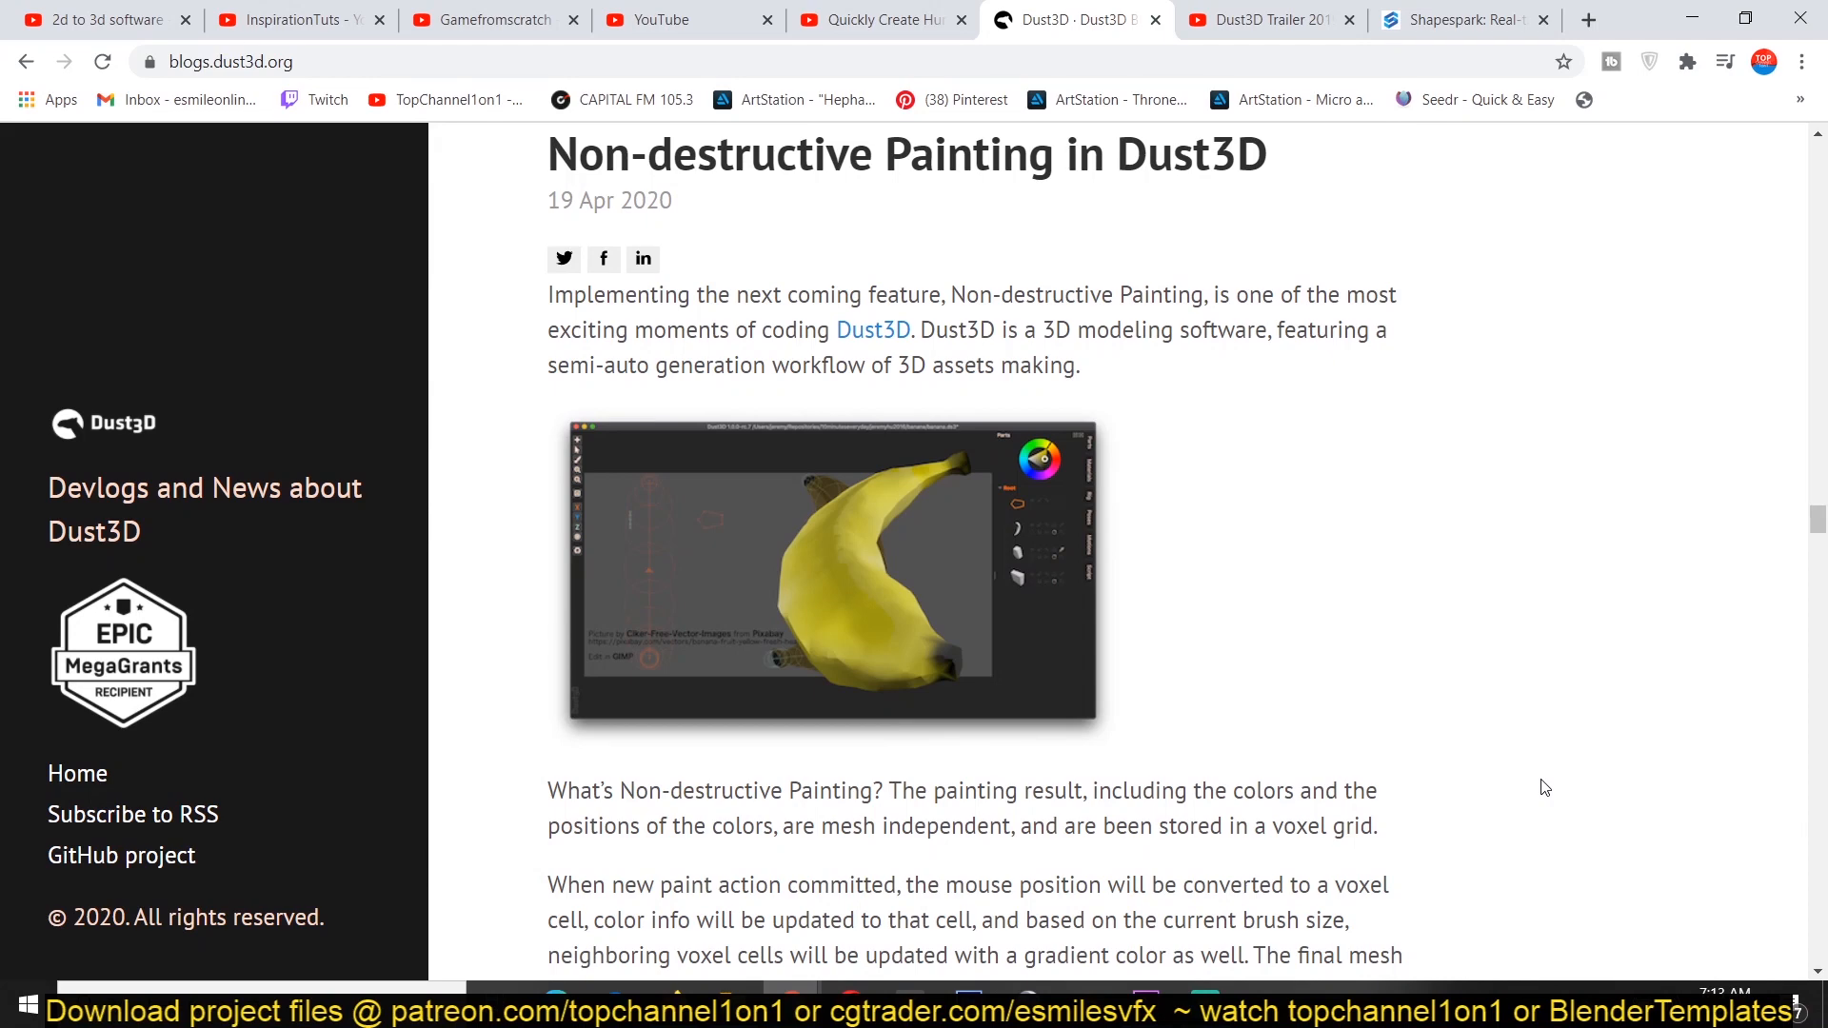
scroll(1540, 788, "down", 9)
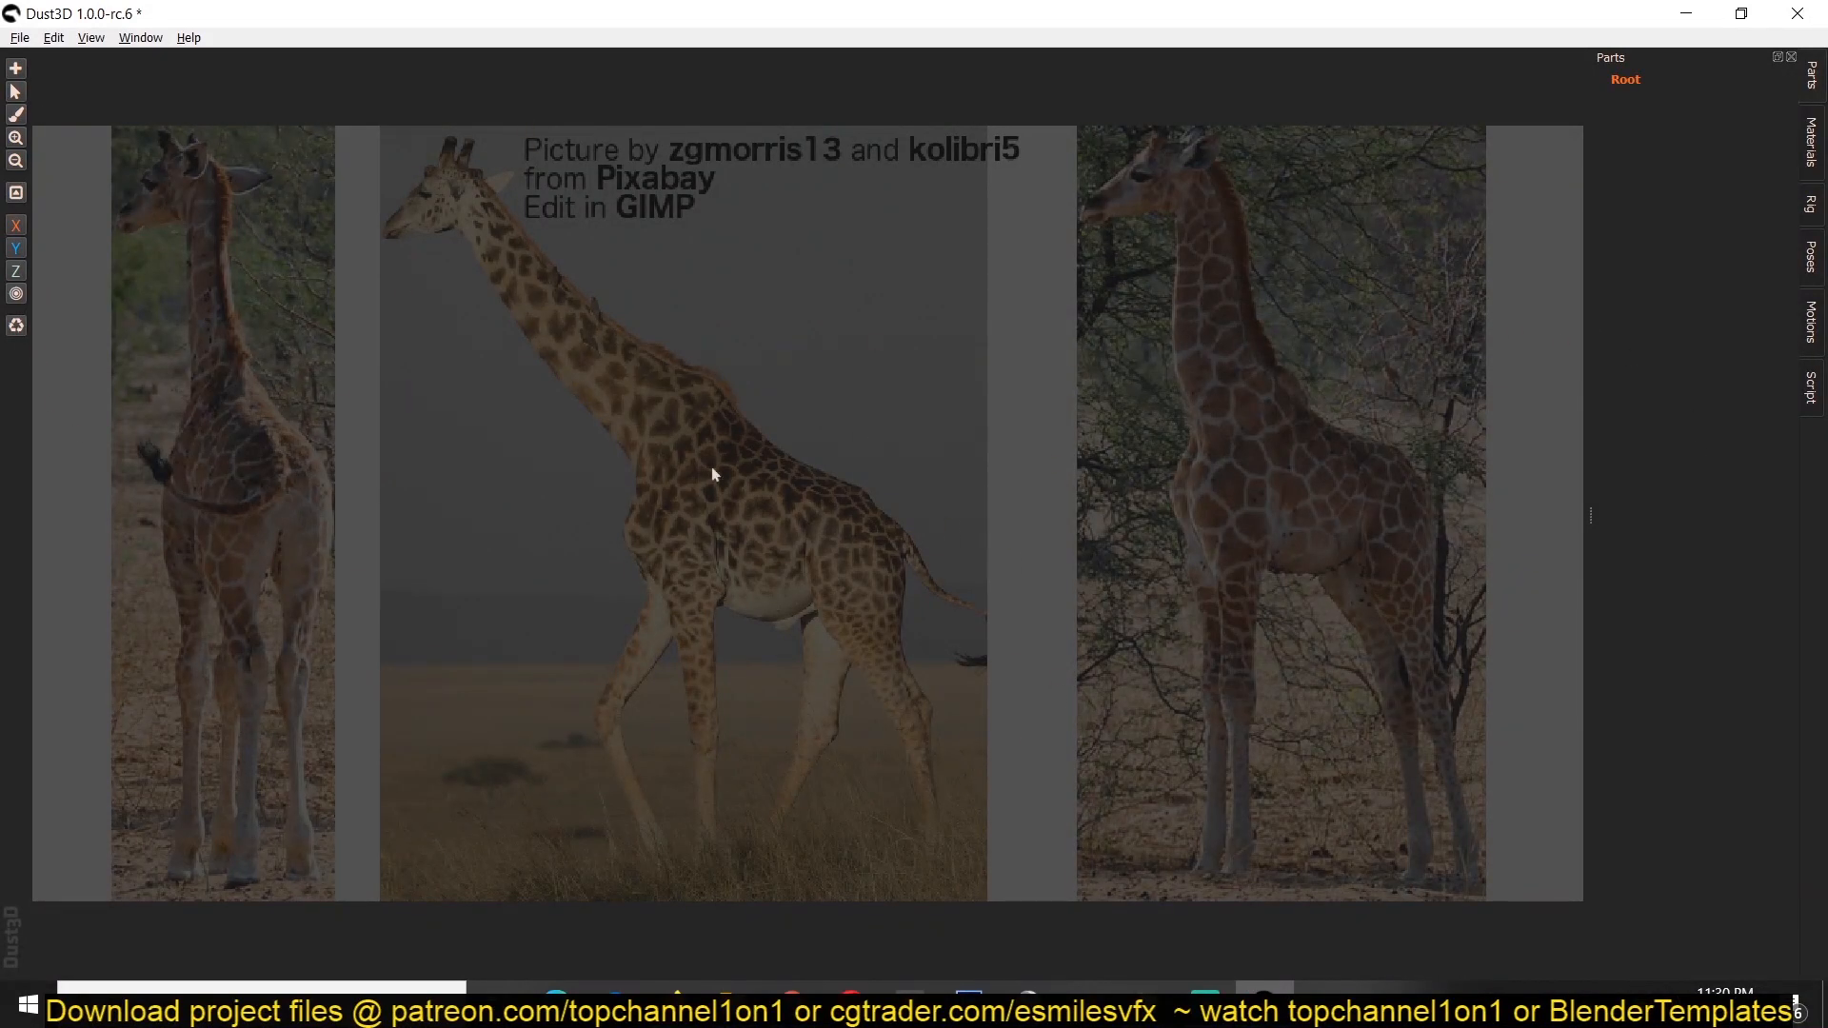
Open the Procedural Tree example in Dust3D, discarding the unsaved changes.
left_click(23, 38)
mouse_move(100, 129)
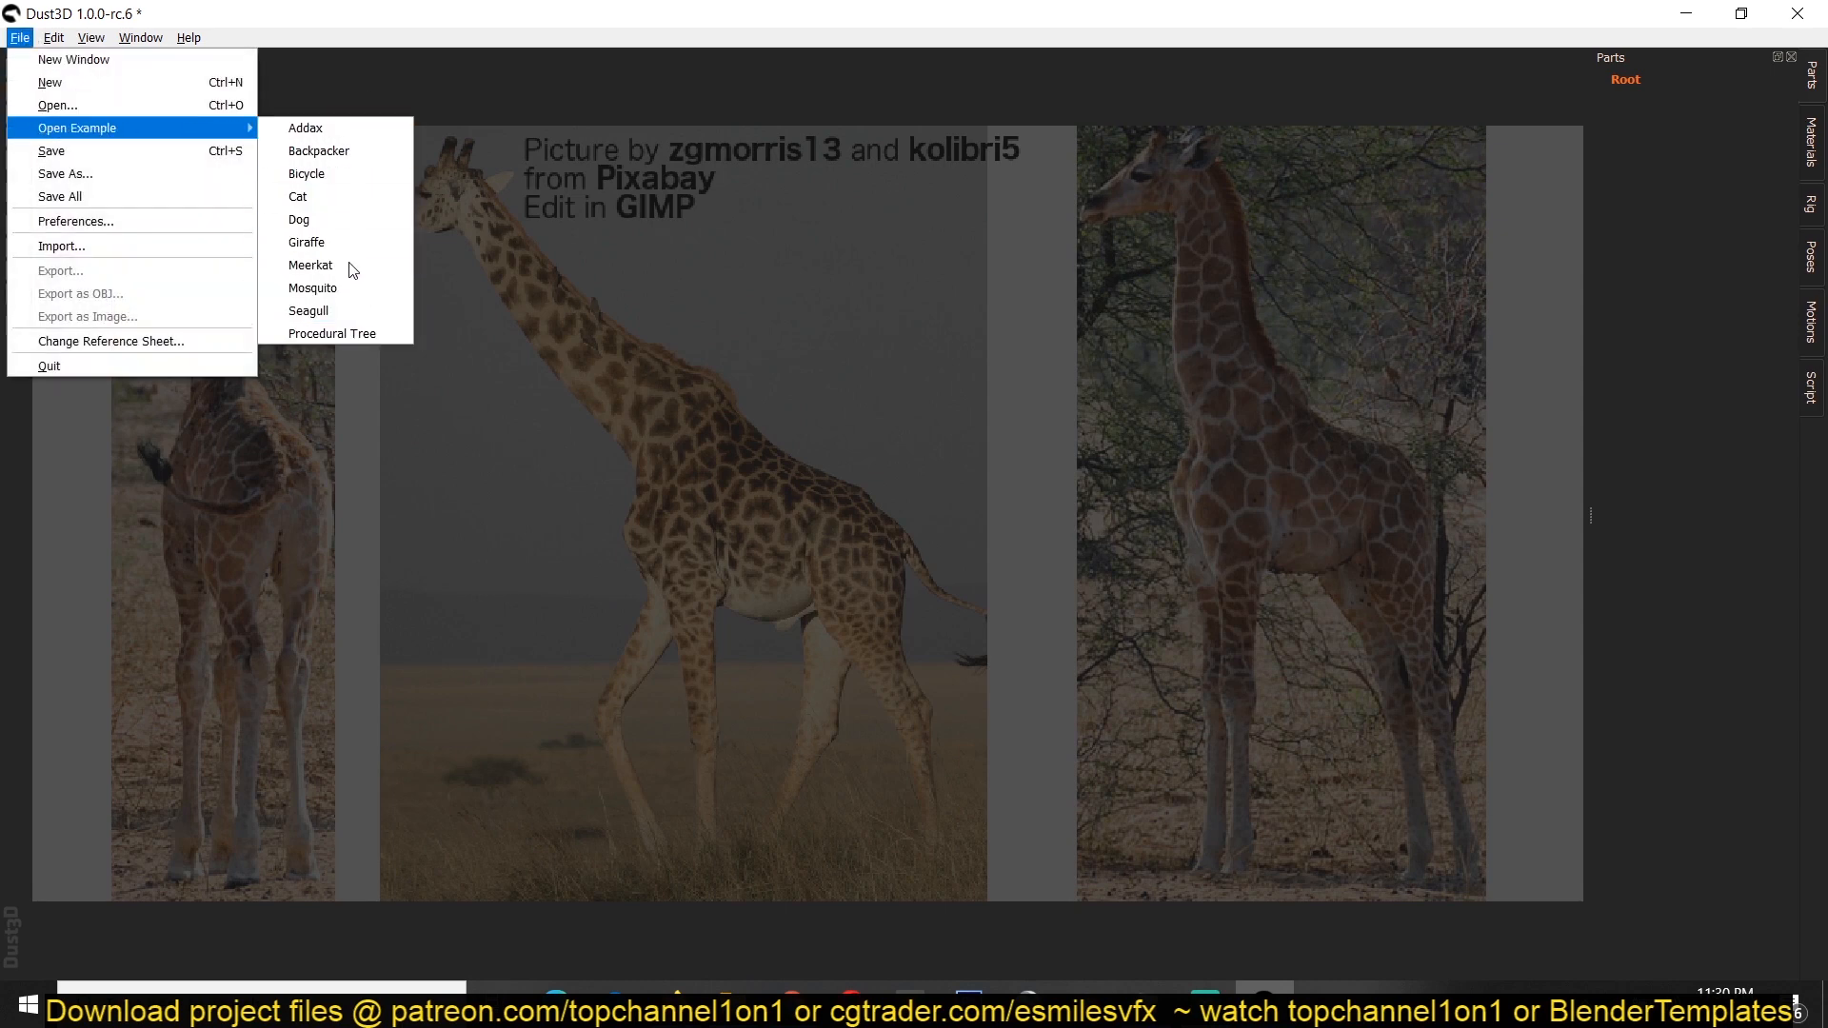
left_click(356, 334)
left_click(995, 528)
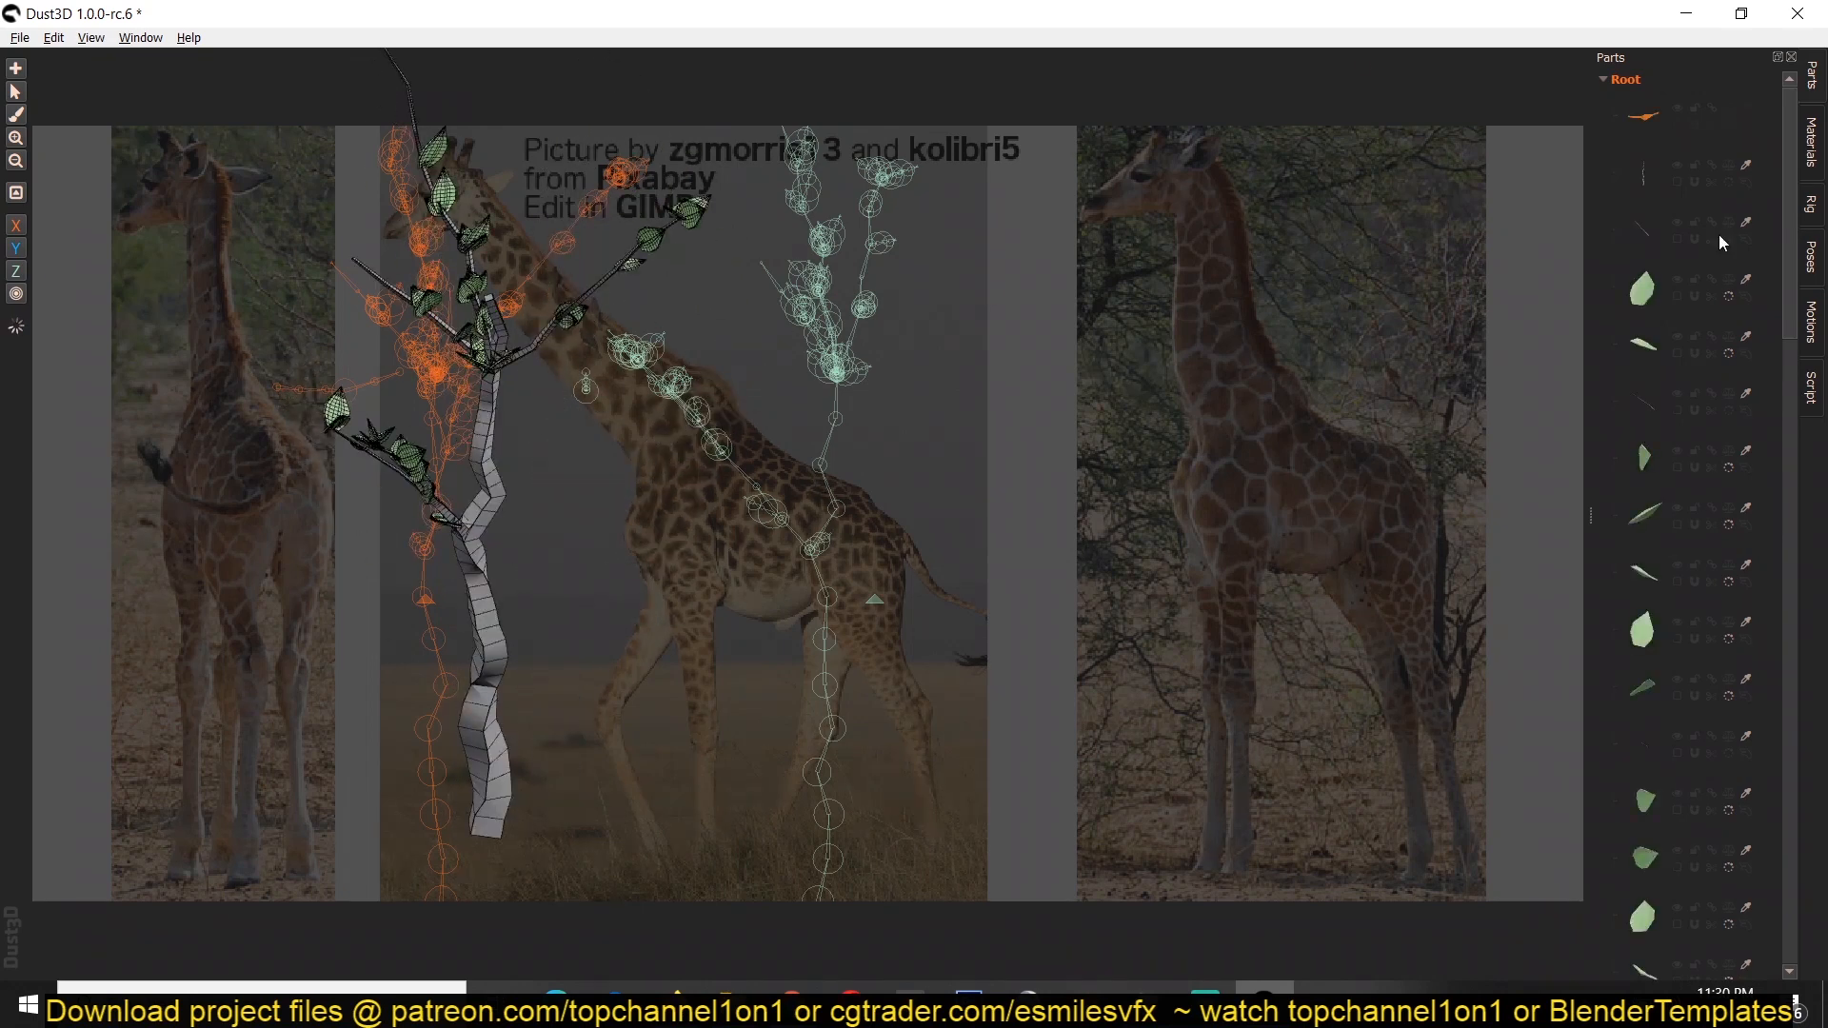
left_click(1672, 107)
Open the Addax example model, discarding the unsaved changes.
left_click(20, 37)
mouse_move(160, 129)
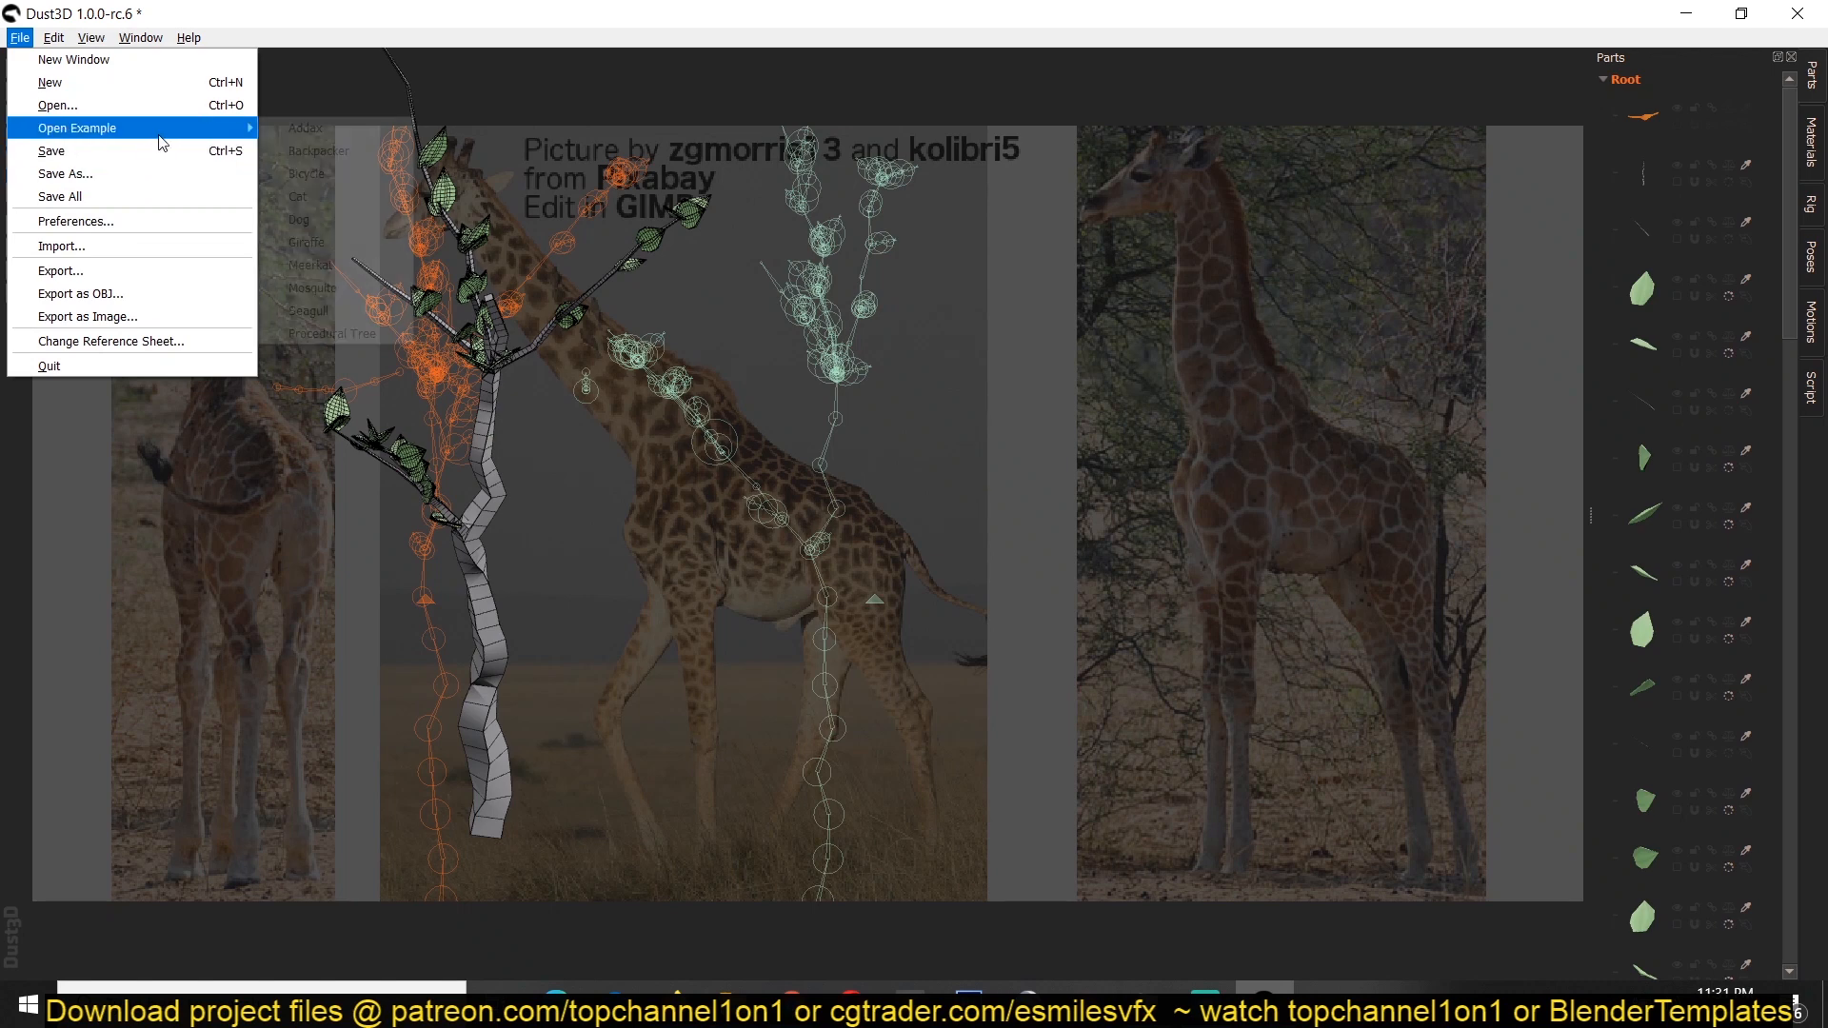
left_click(347, 128)
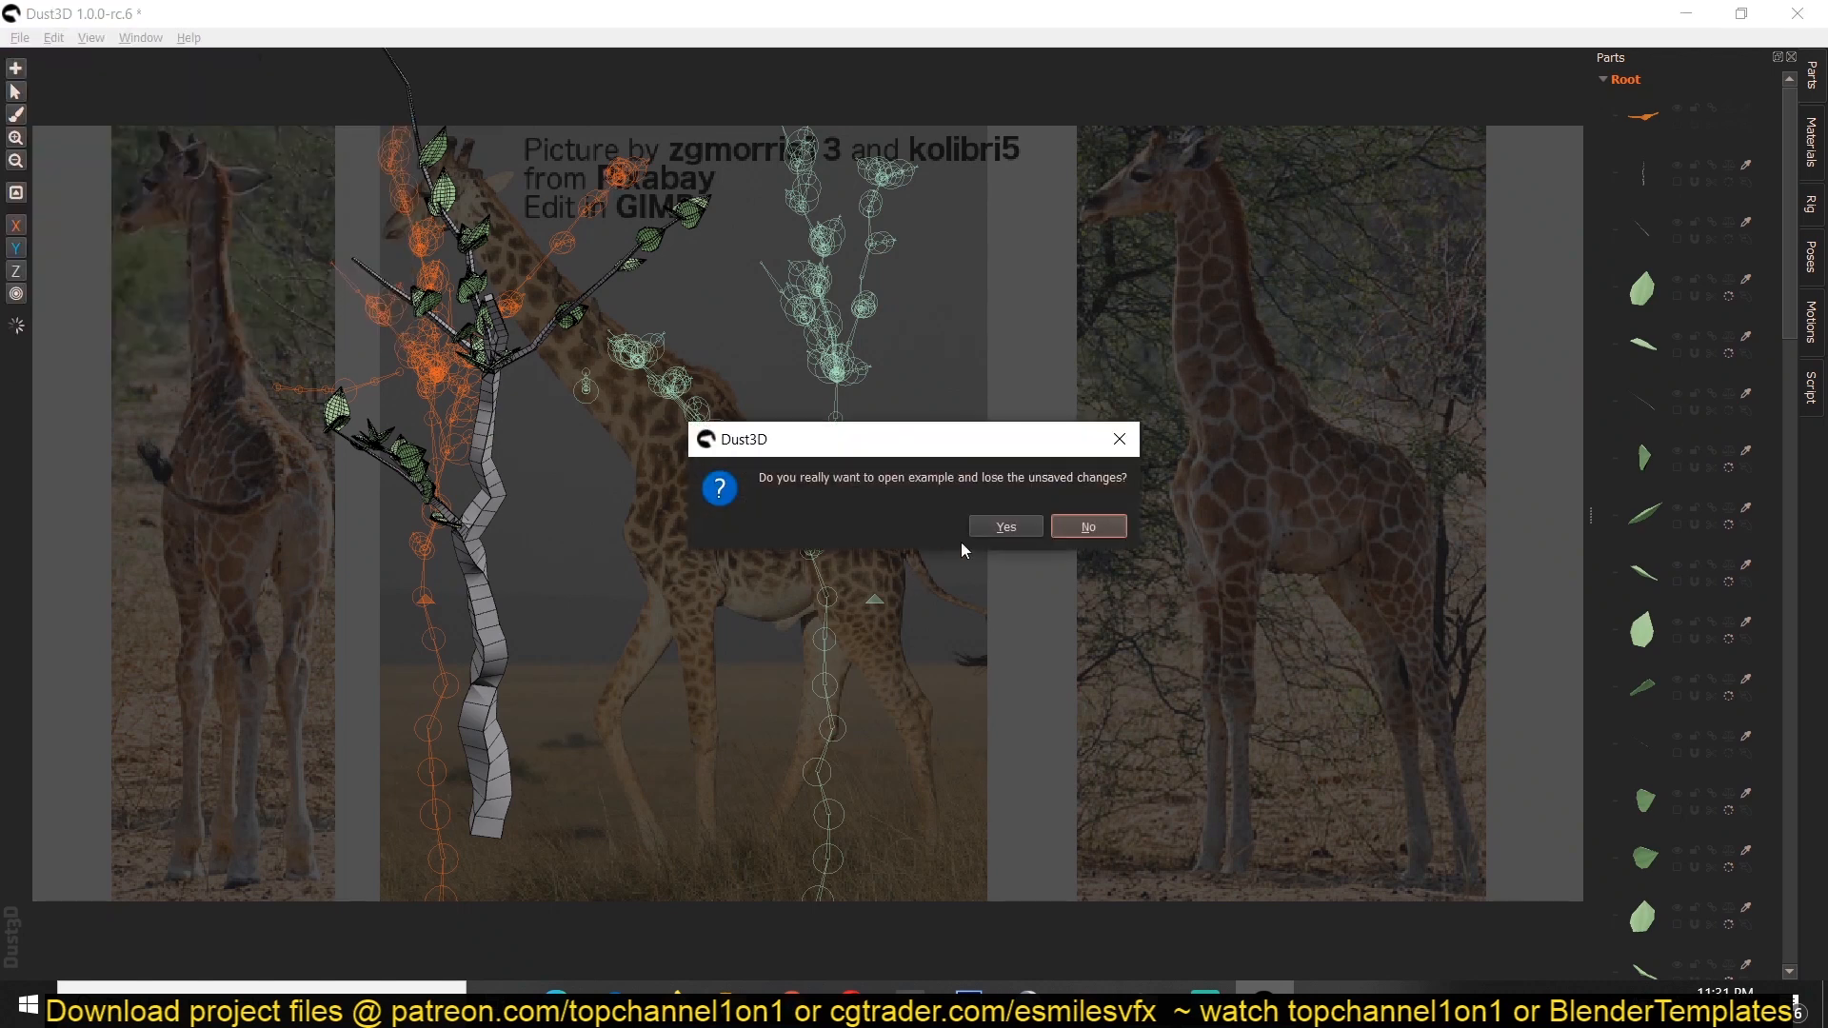
left_click(1005, 521)
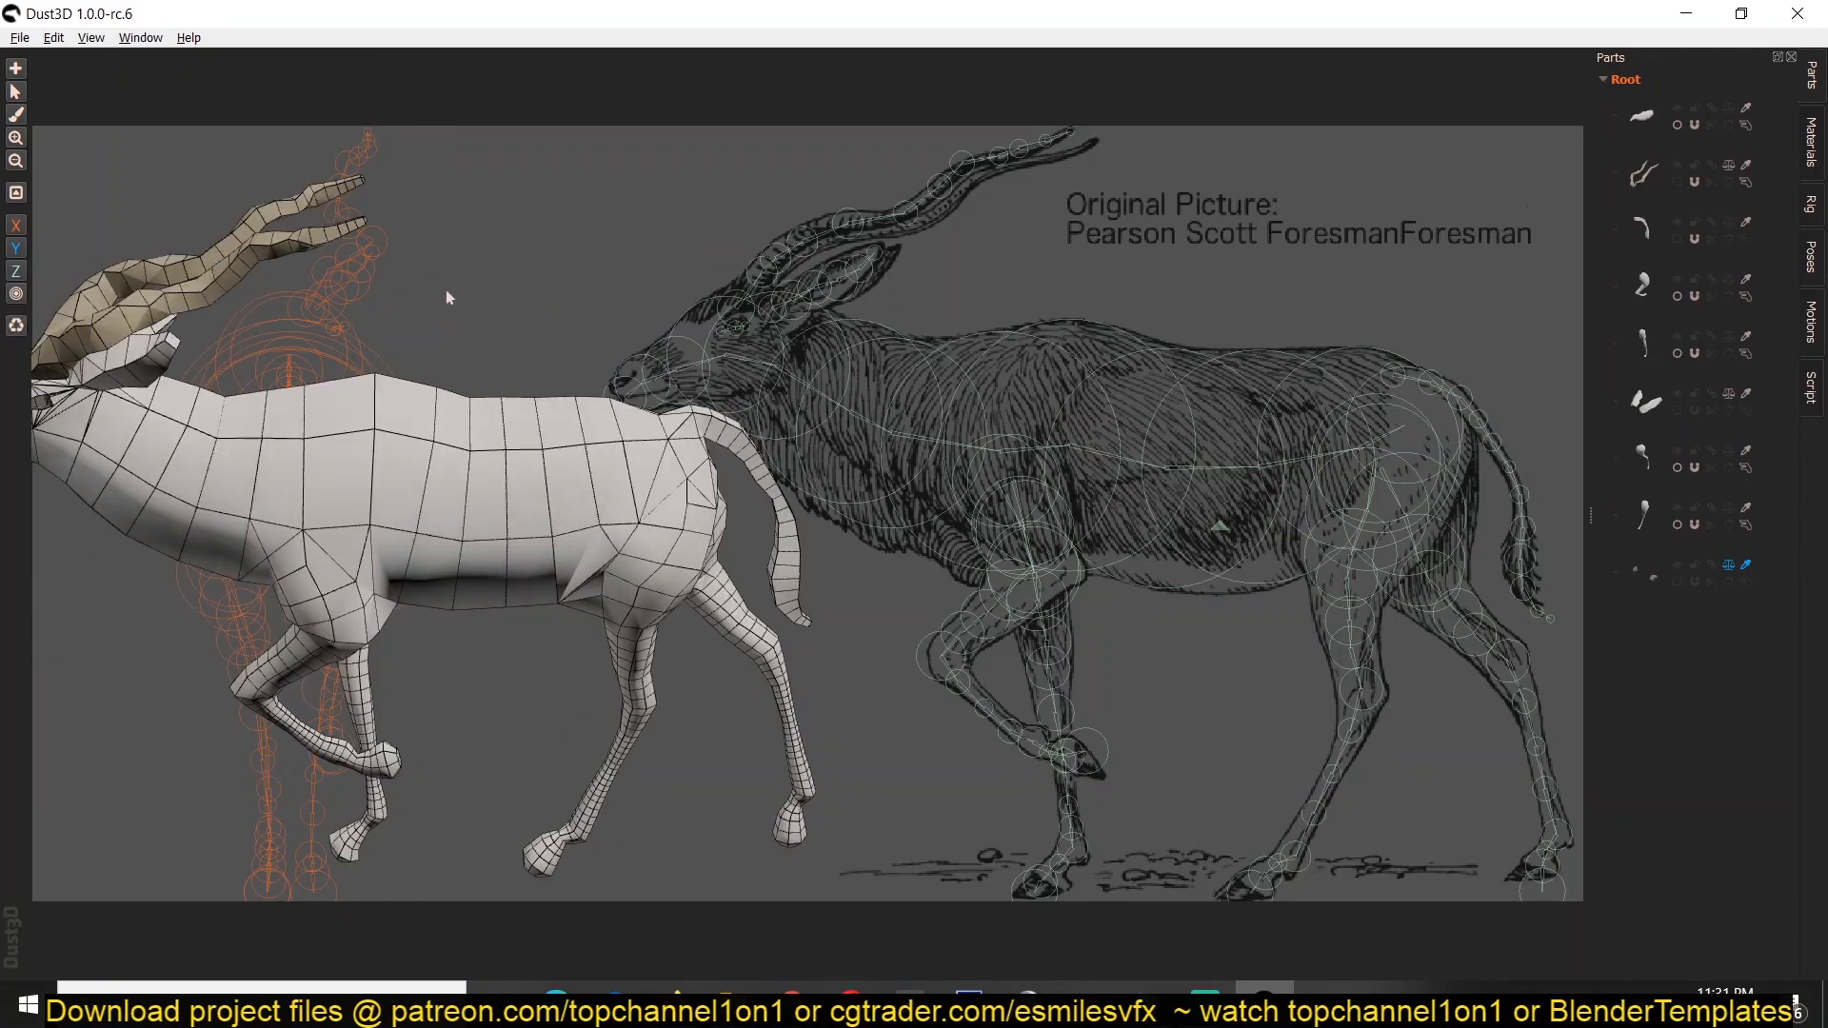
Examine the addax mesh from several angles and distances, comparing it with its node outlines on the reference drawing.
middle_click_drag(426, 337, 643, 378)
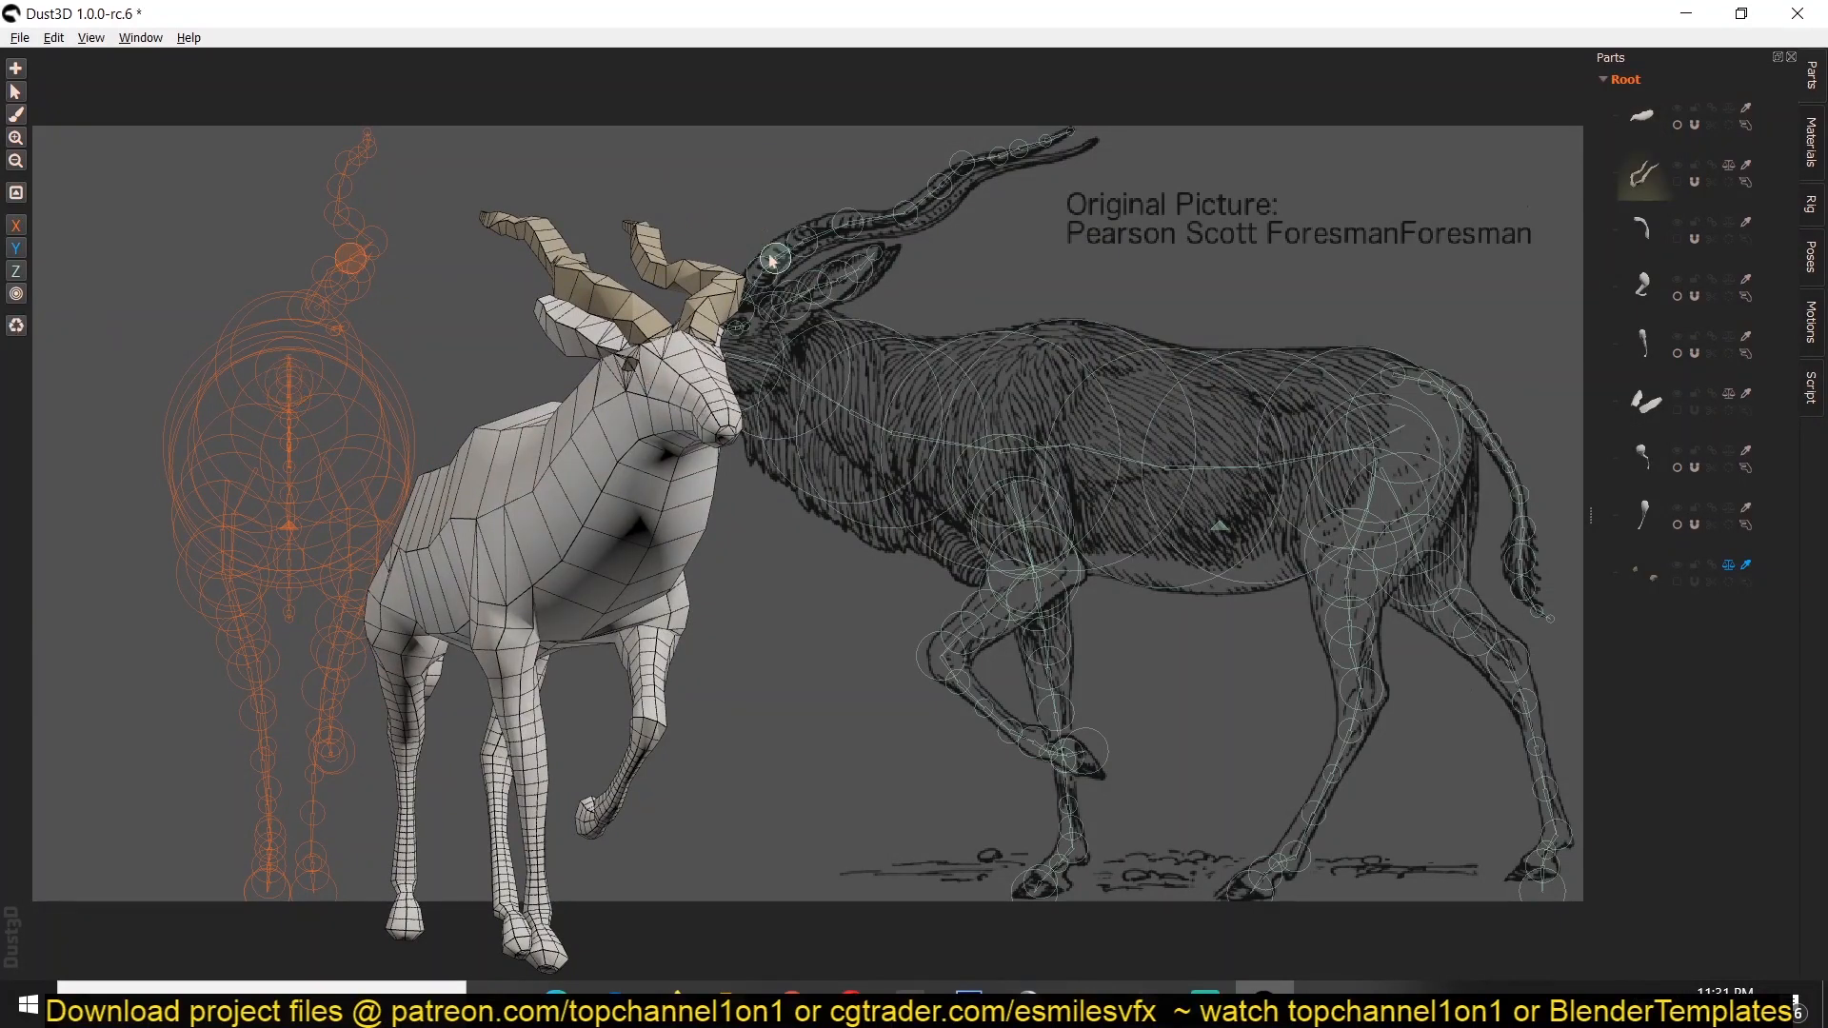
scroll(734, 242, "down", 3)
scroll(733, 242, "up", 2)
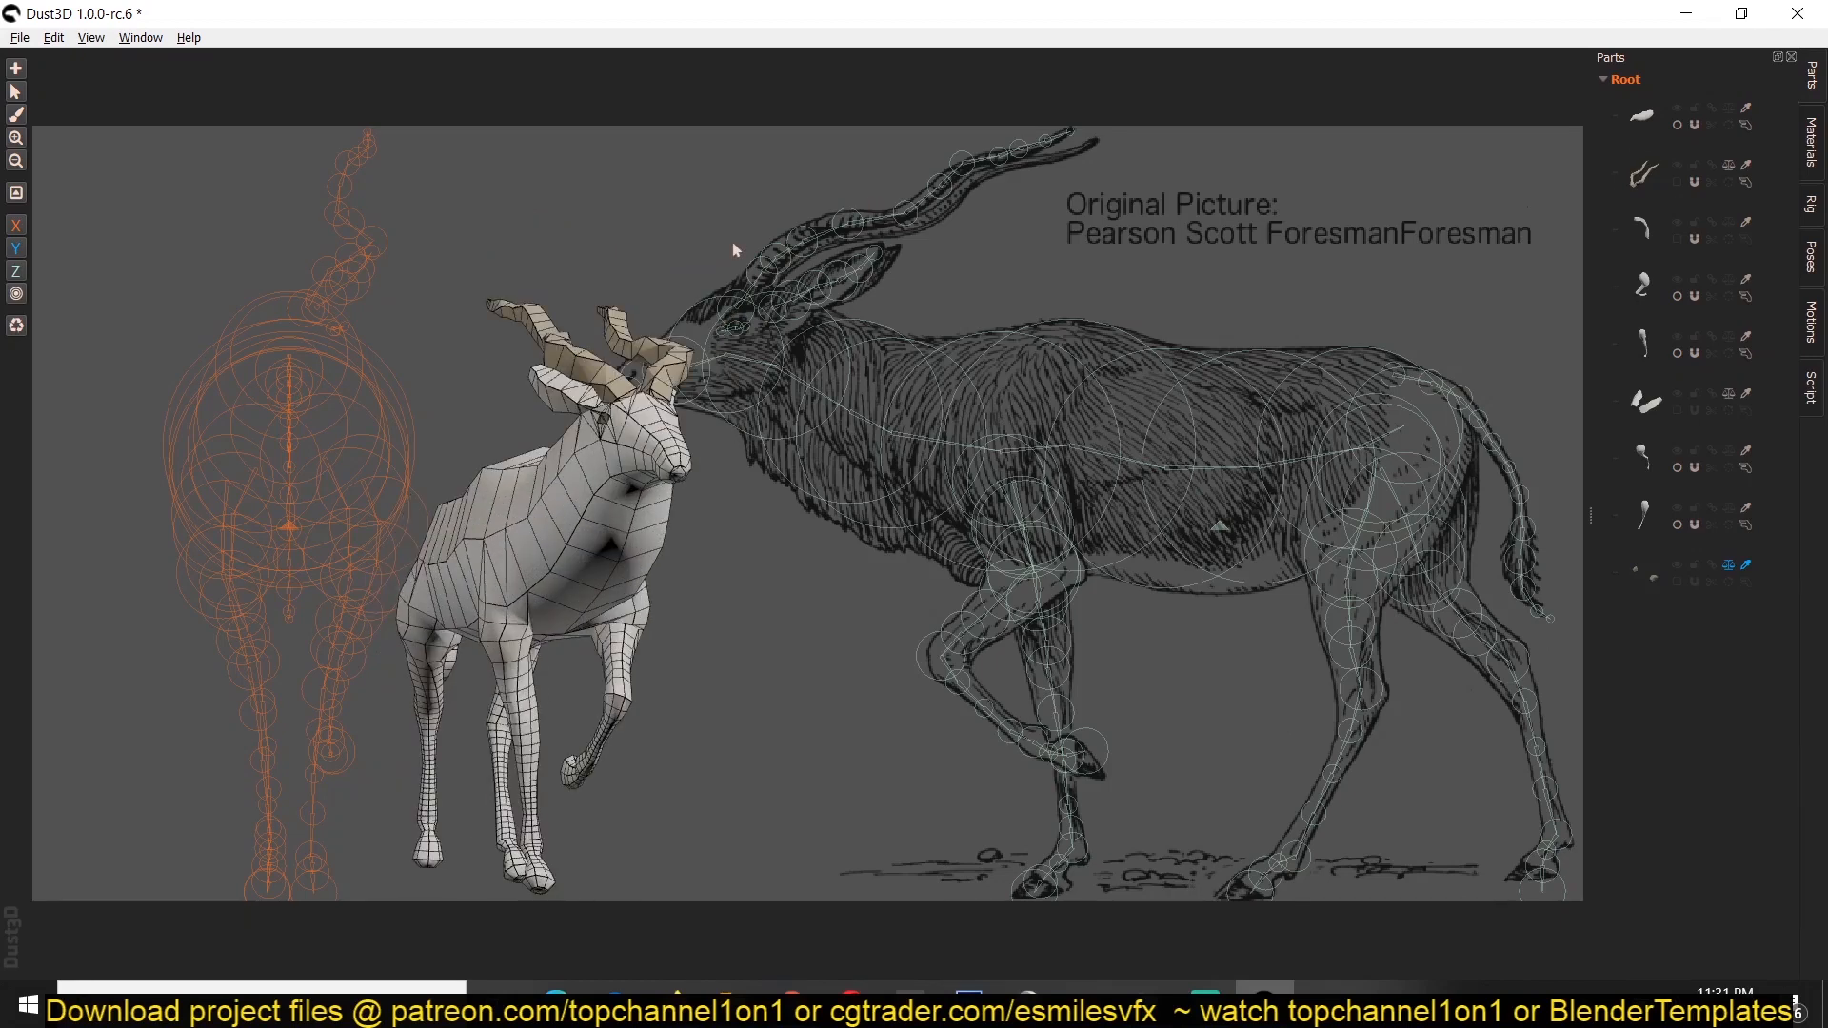
scroll(291, 390, "down", 1)
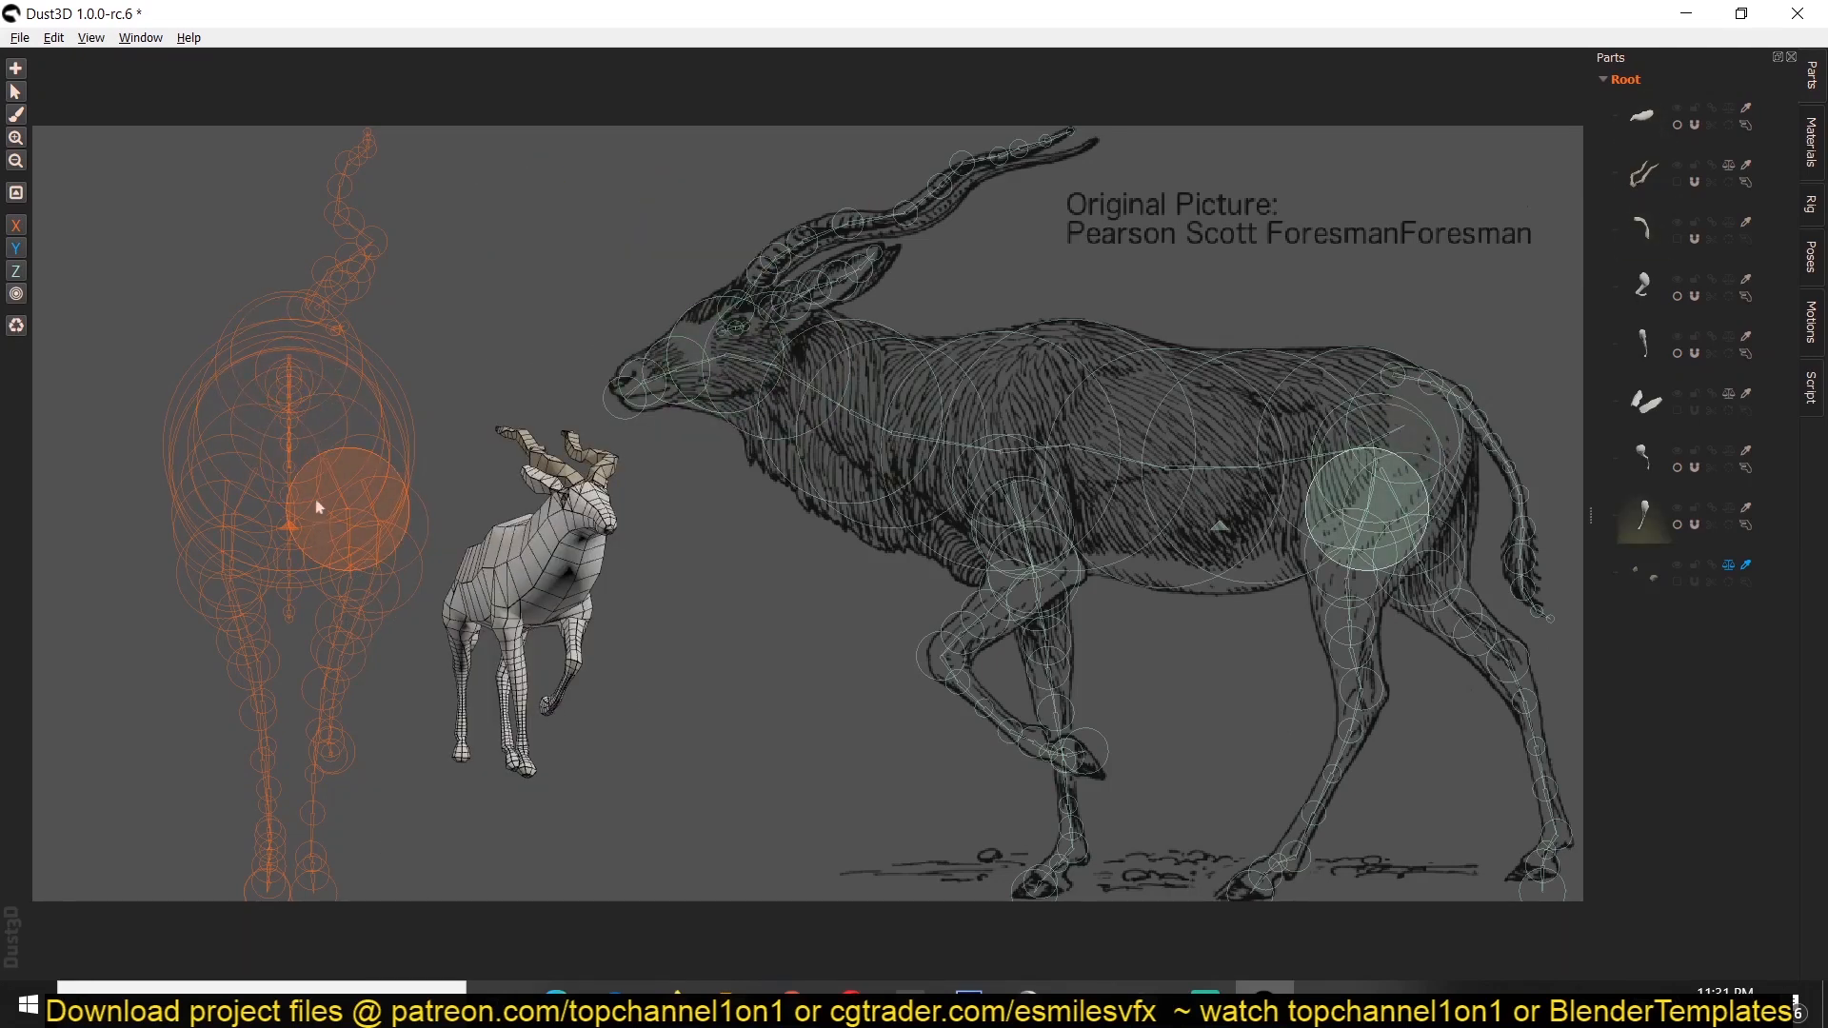
scroll(565, 521, "up", 3)
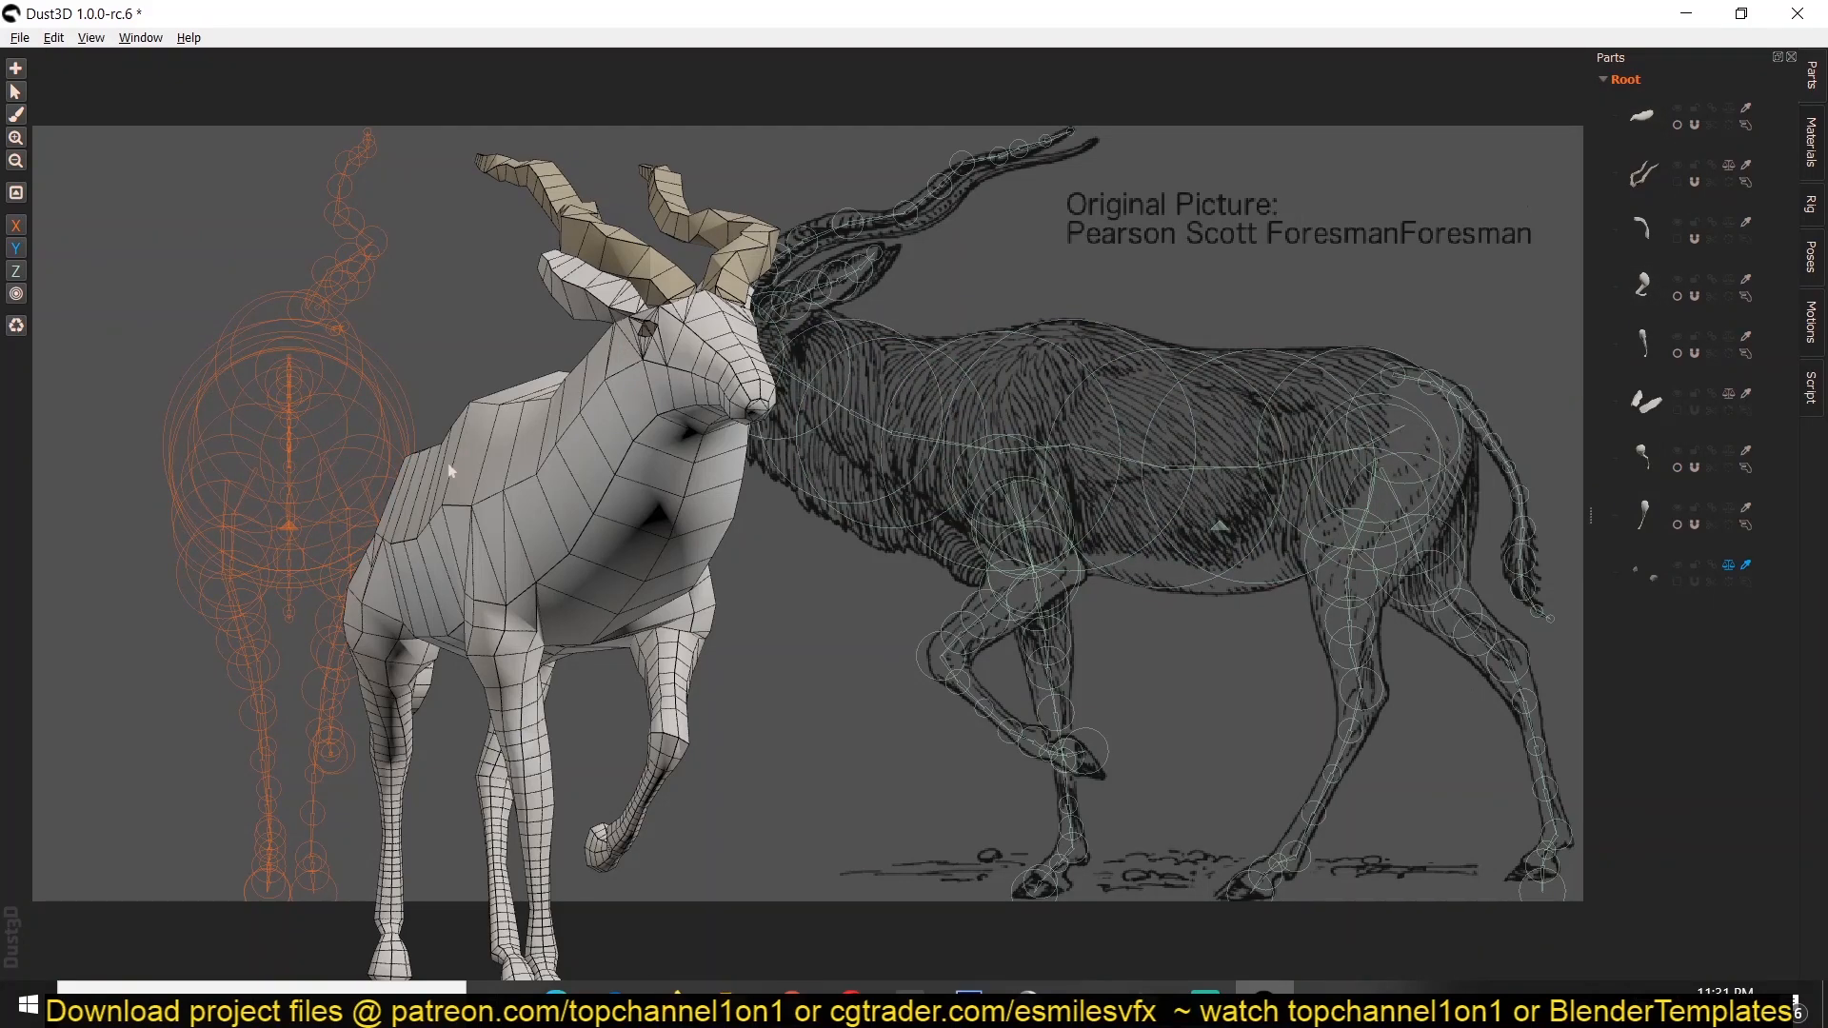
scroll(482, 492, "up", 2)
left_click_drag(481, 492, 143, 111)
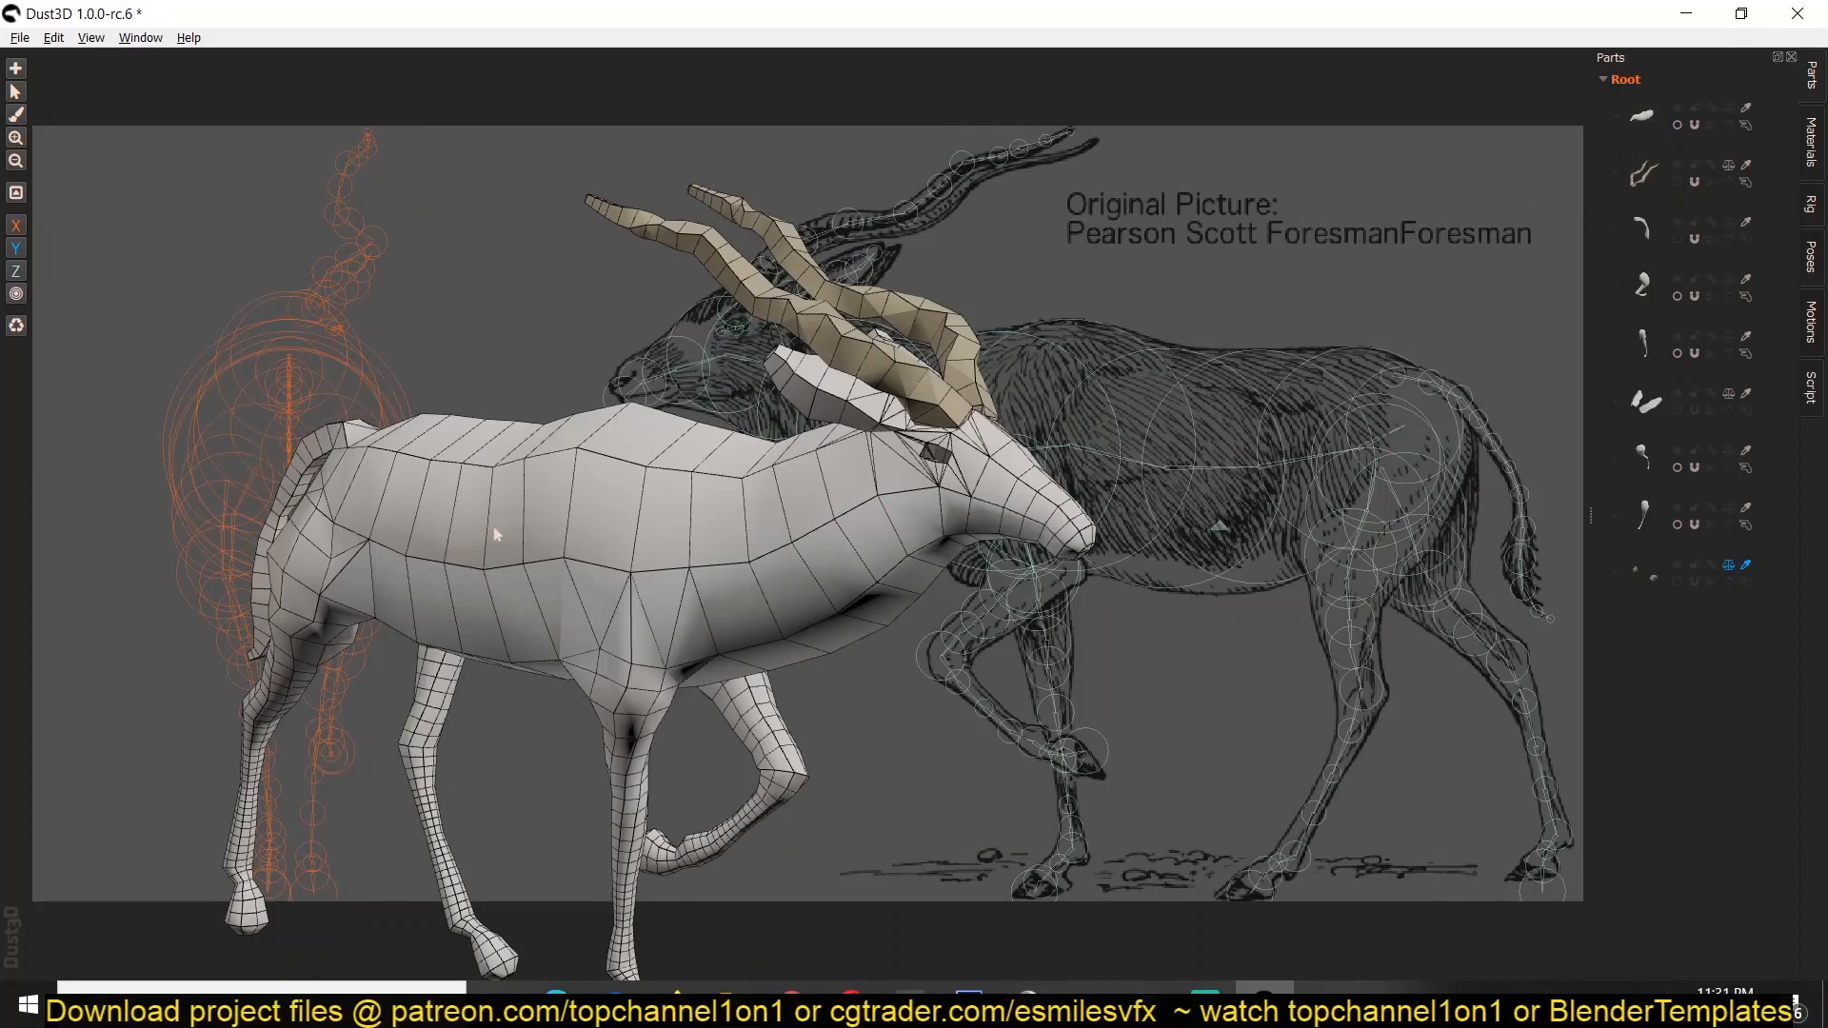
left_click_drag(495, 535, 544, 432)
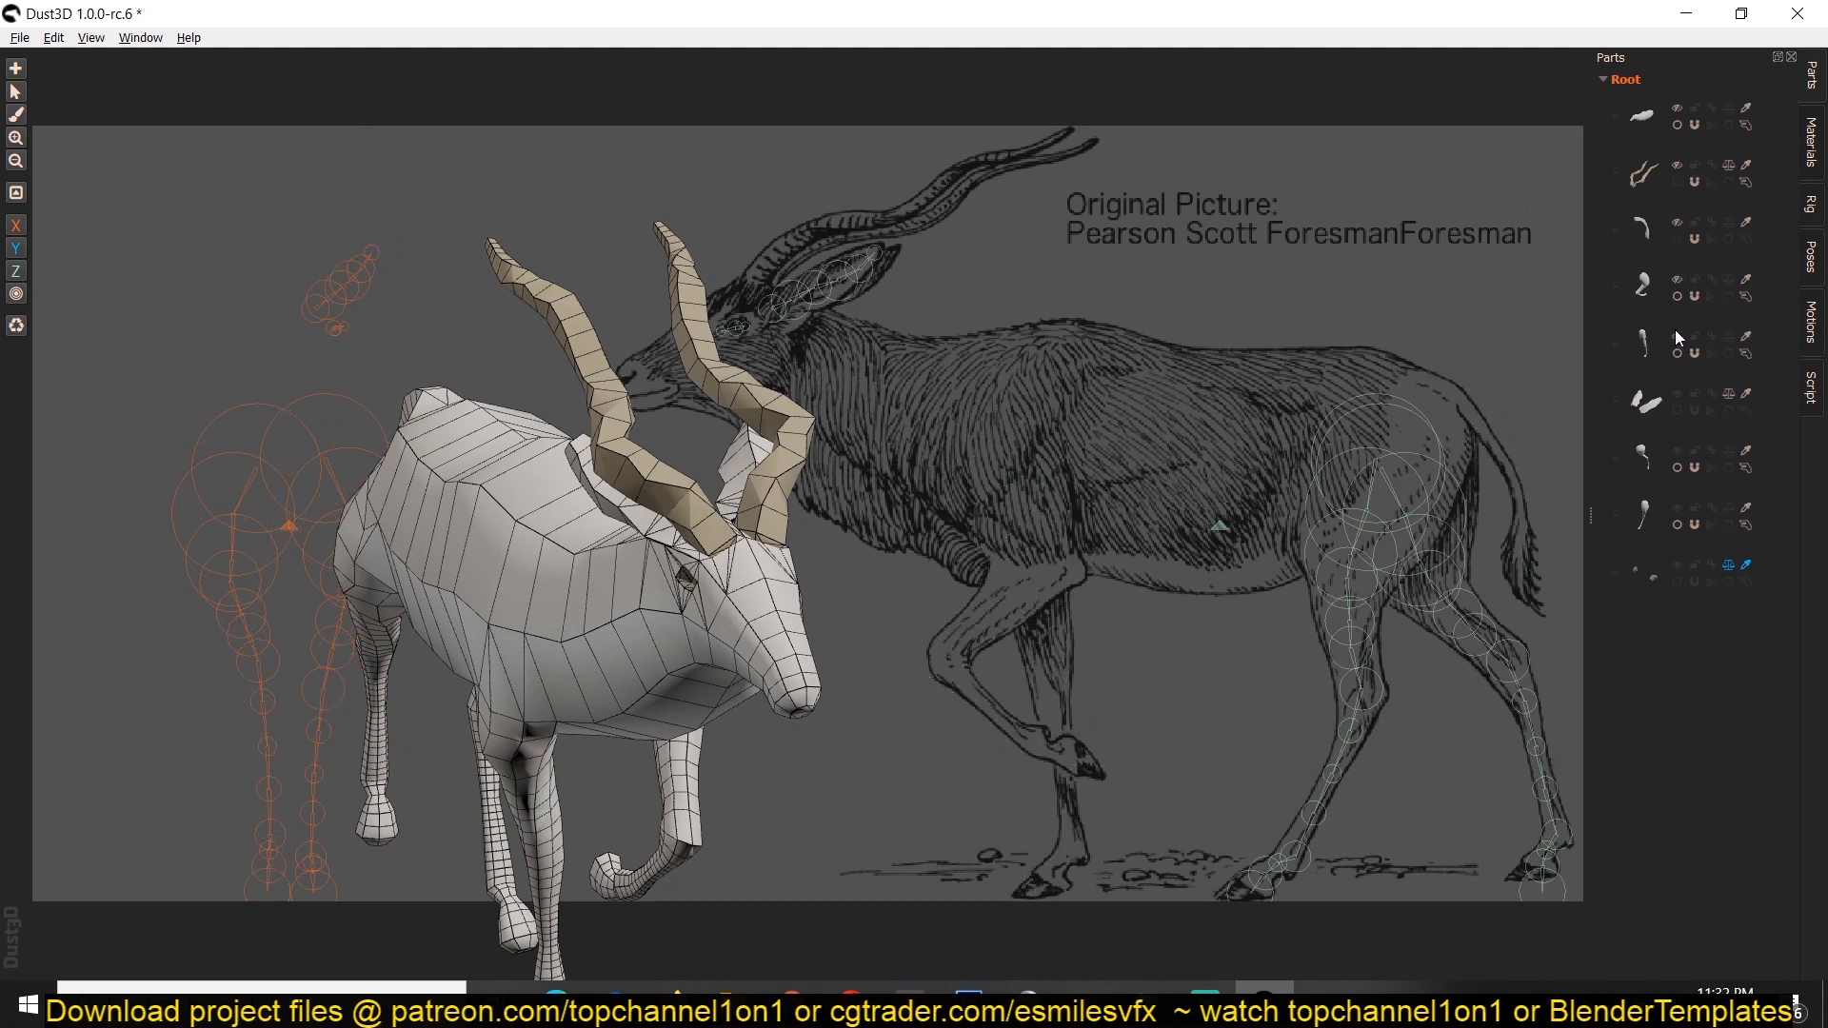
mouse_move(575, 612)
middle_mouse_down()
mouse_move(414, 625)
mouse_move(667, 657)
middle_mouse_up()
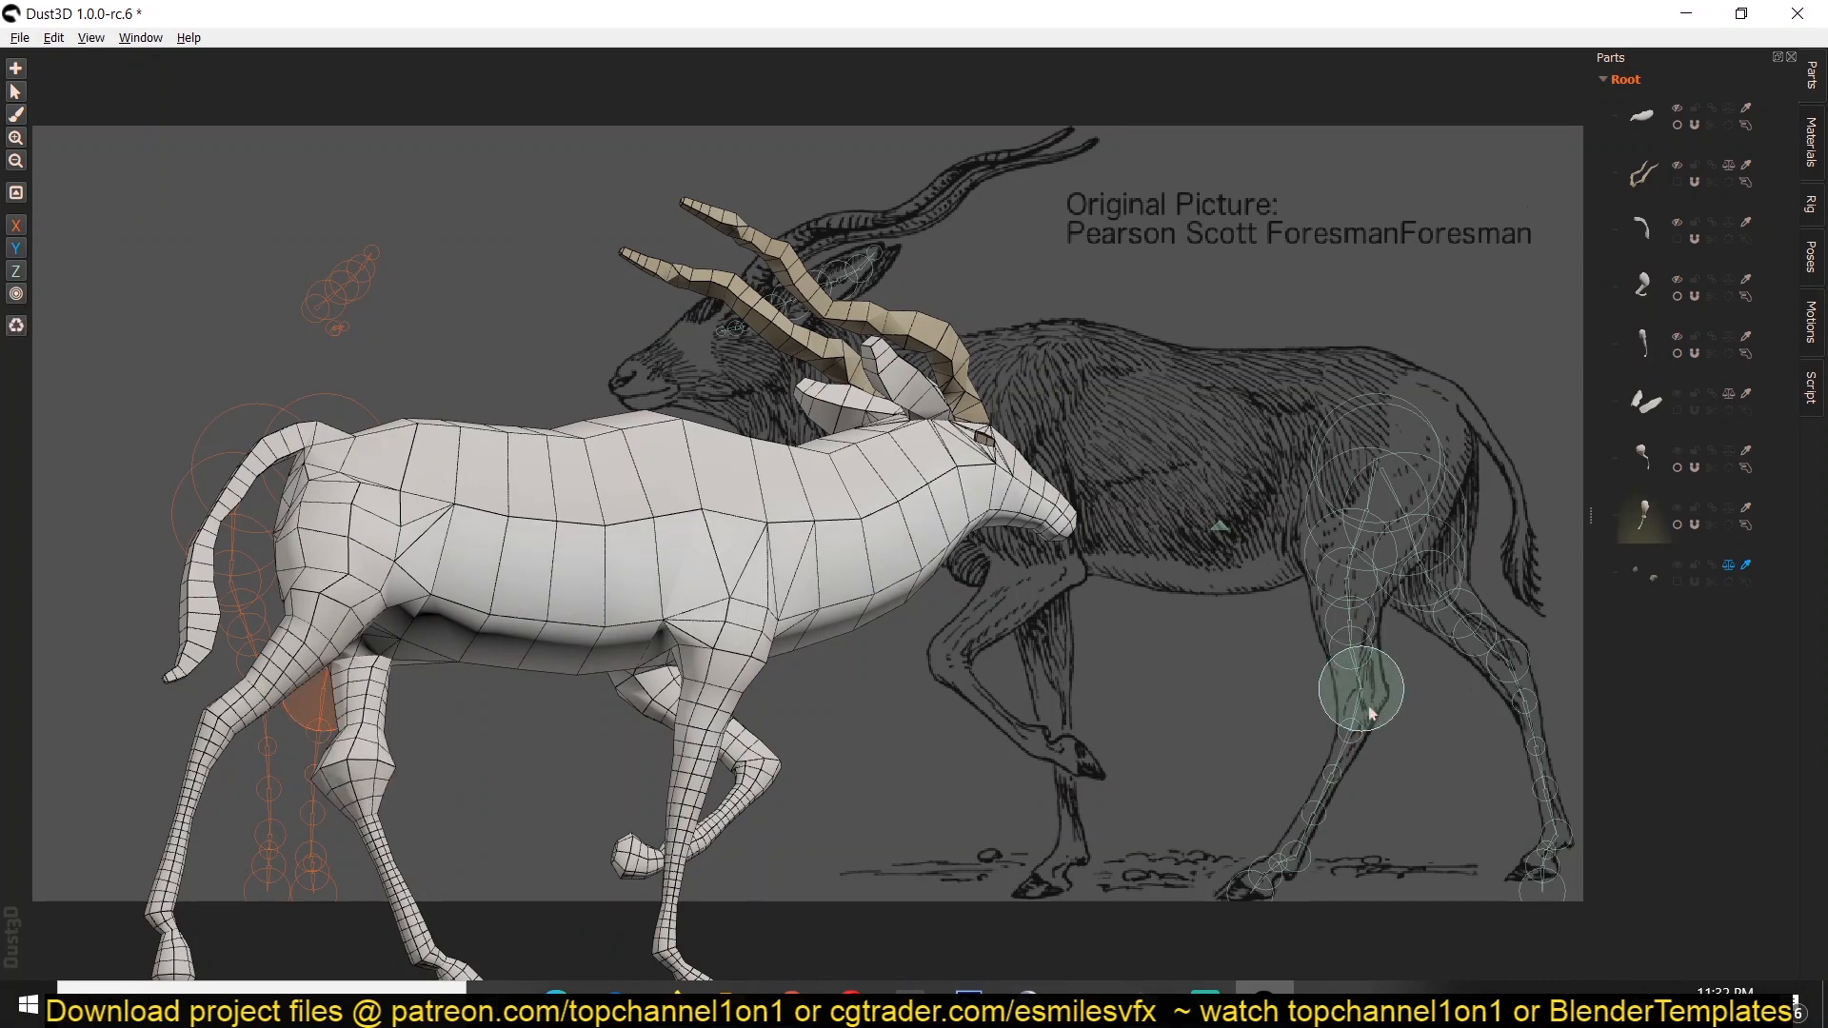
scroll(1379, 707, "down", 5)
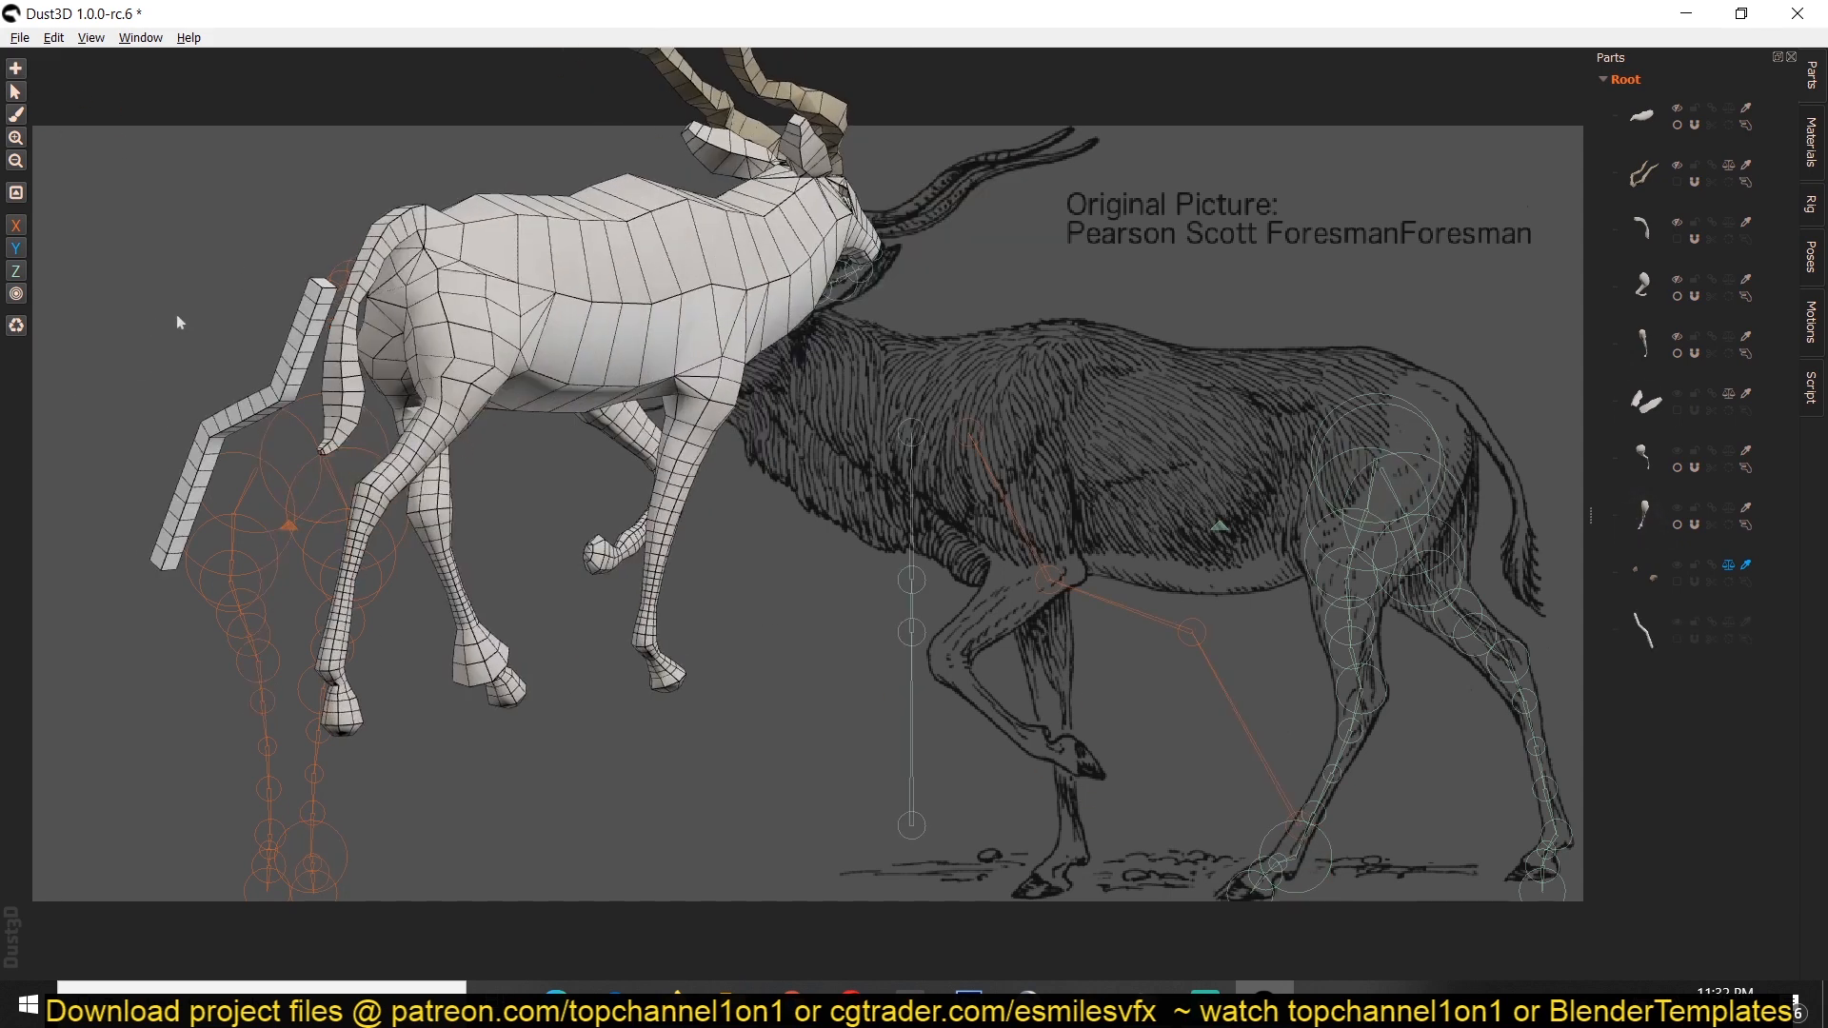
middle_click_drag(270, 379, 284, 310)
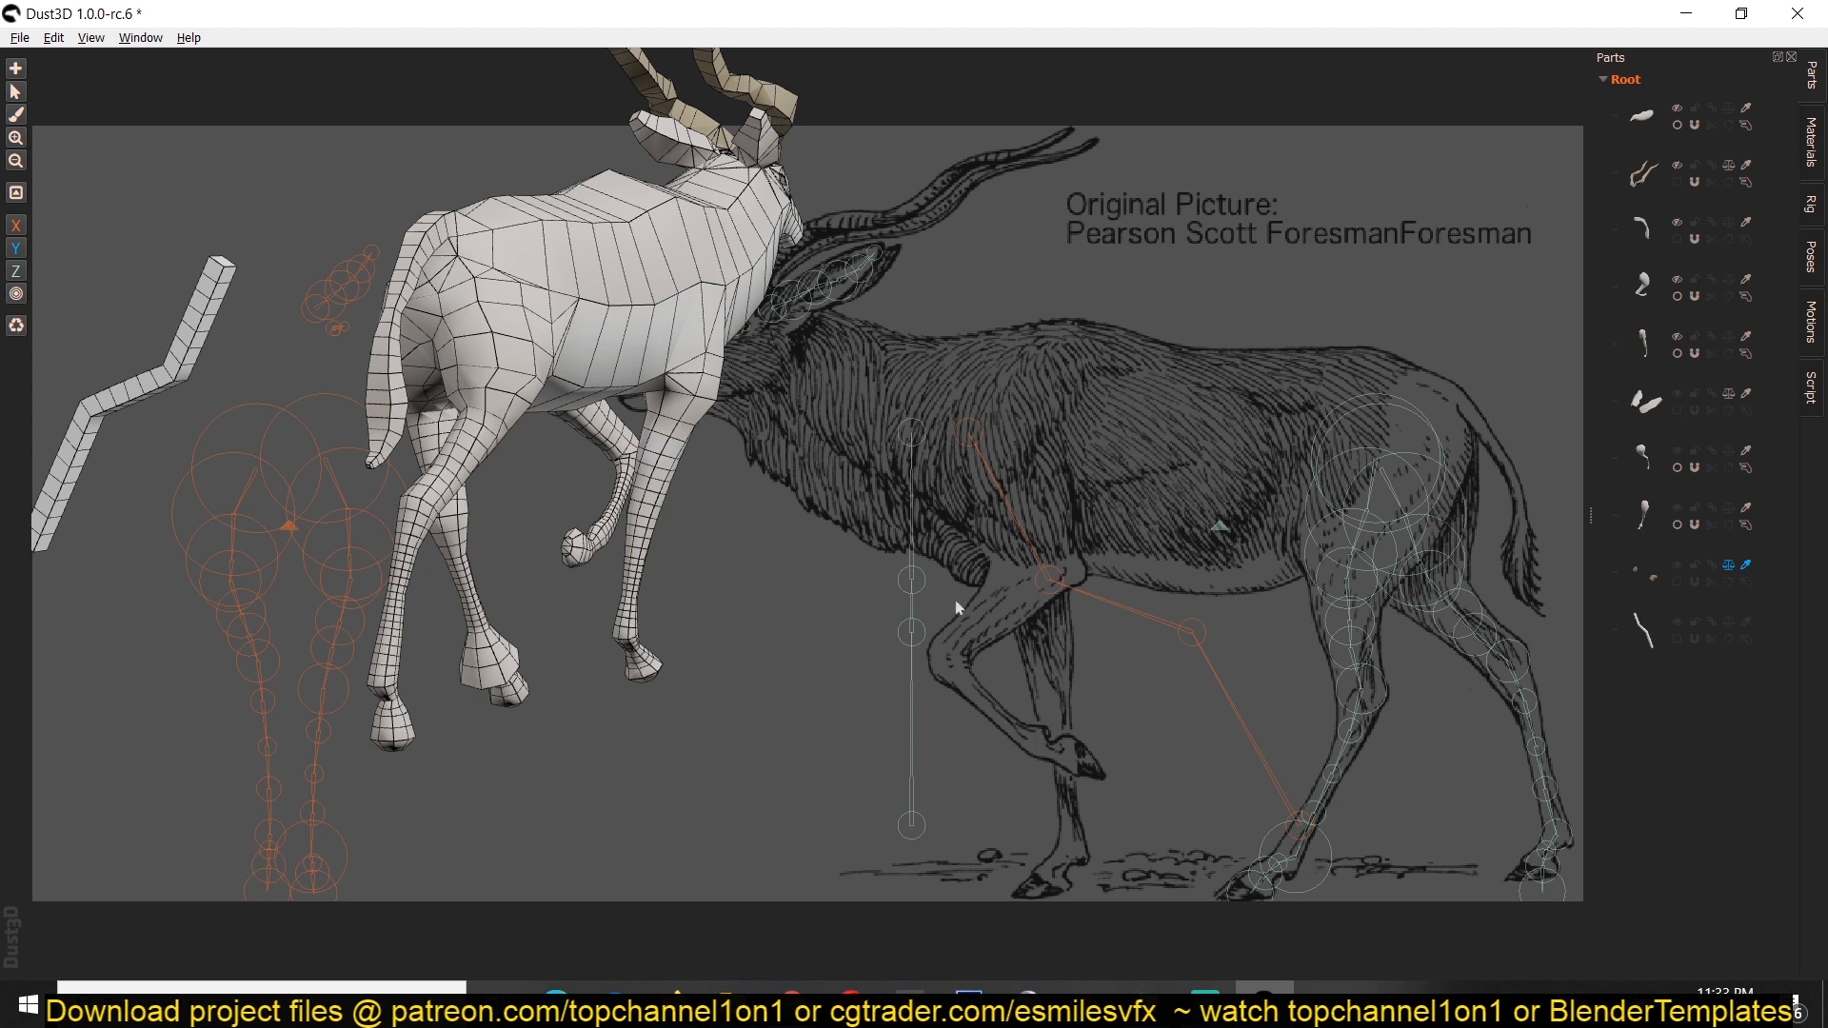
Move the whole new four-node chain onto the front legs of the reference drawing and offset its second node to bend the chain.
left_click_drag(867, 400, 938, 844)
mouse_move(902, 442)
left_mouse_down()
mouse_move(438, 409)
mouse_move(1026, 426)
left_mouse_up()
left_click_drag(1100, 436, 1016, 454)
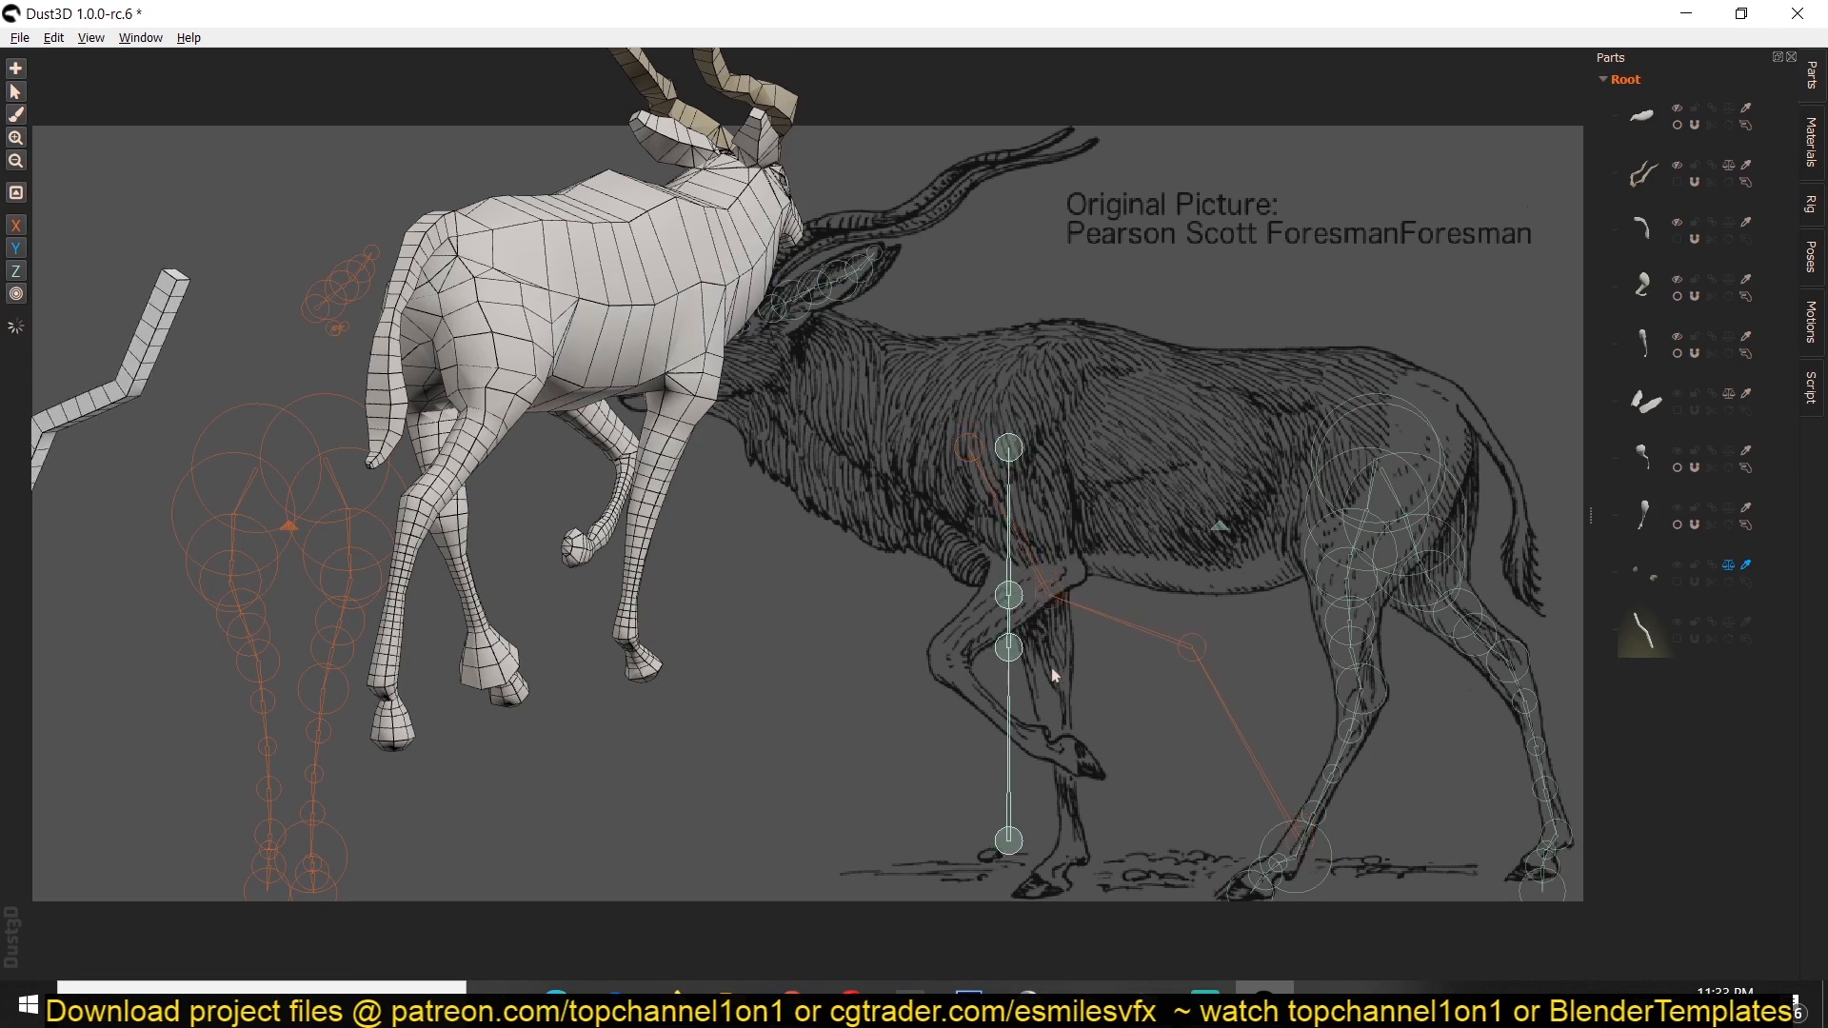
left_click_drag(1009, 595, 1045, 565)
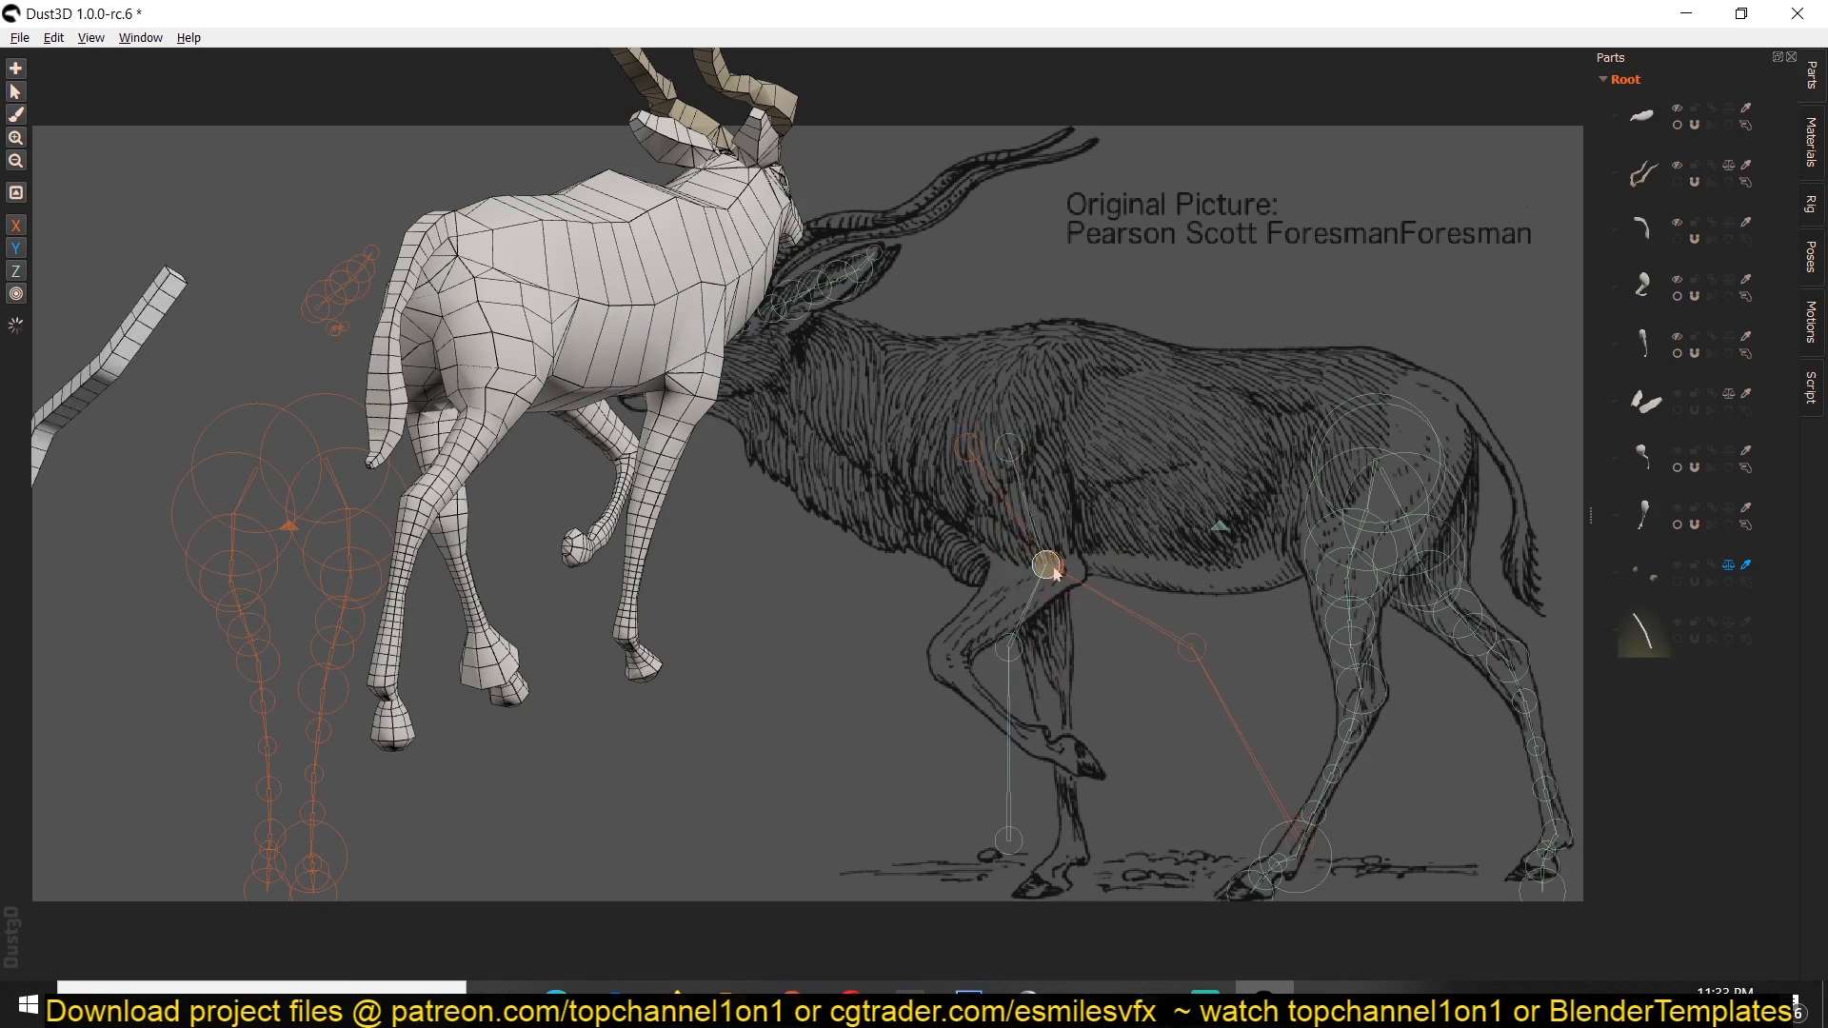
Fit the chain's nodes to the raised front leg in the side profile and to the existing leg outline in the front profile.
left_click_drag(1017, 657, 952, 653)
left_click_drag(1009, 840, 1068, 752)
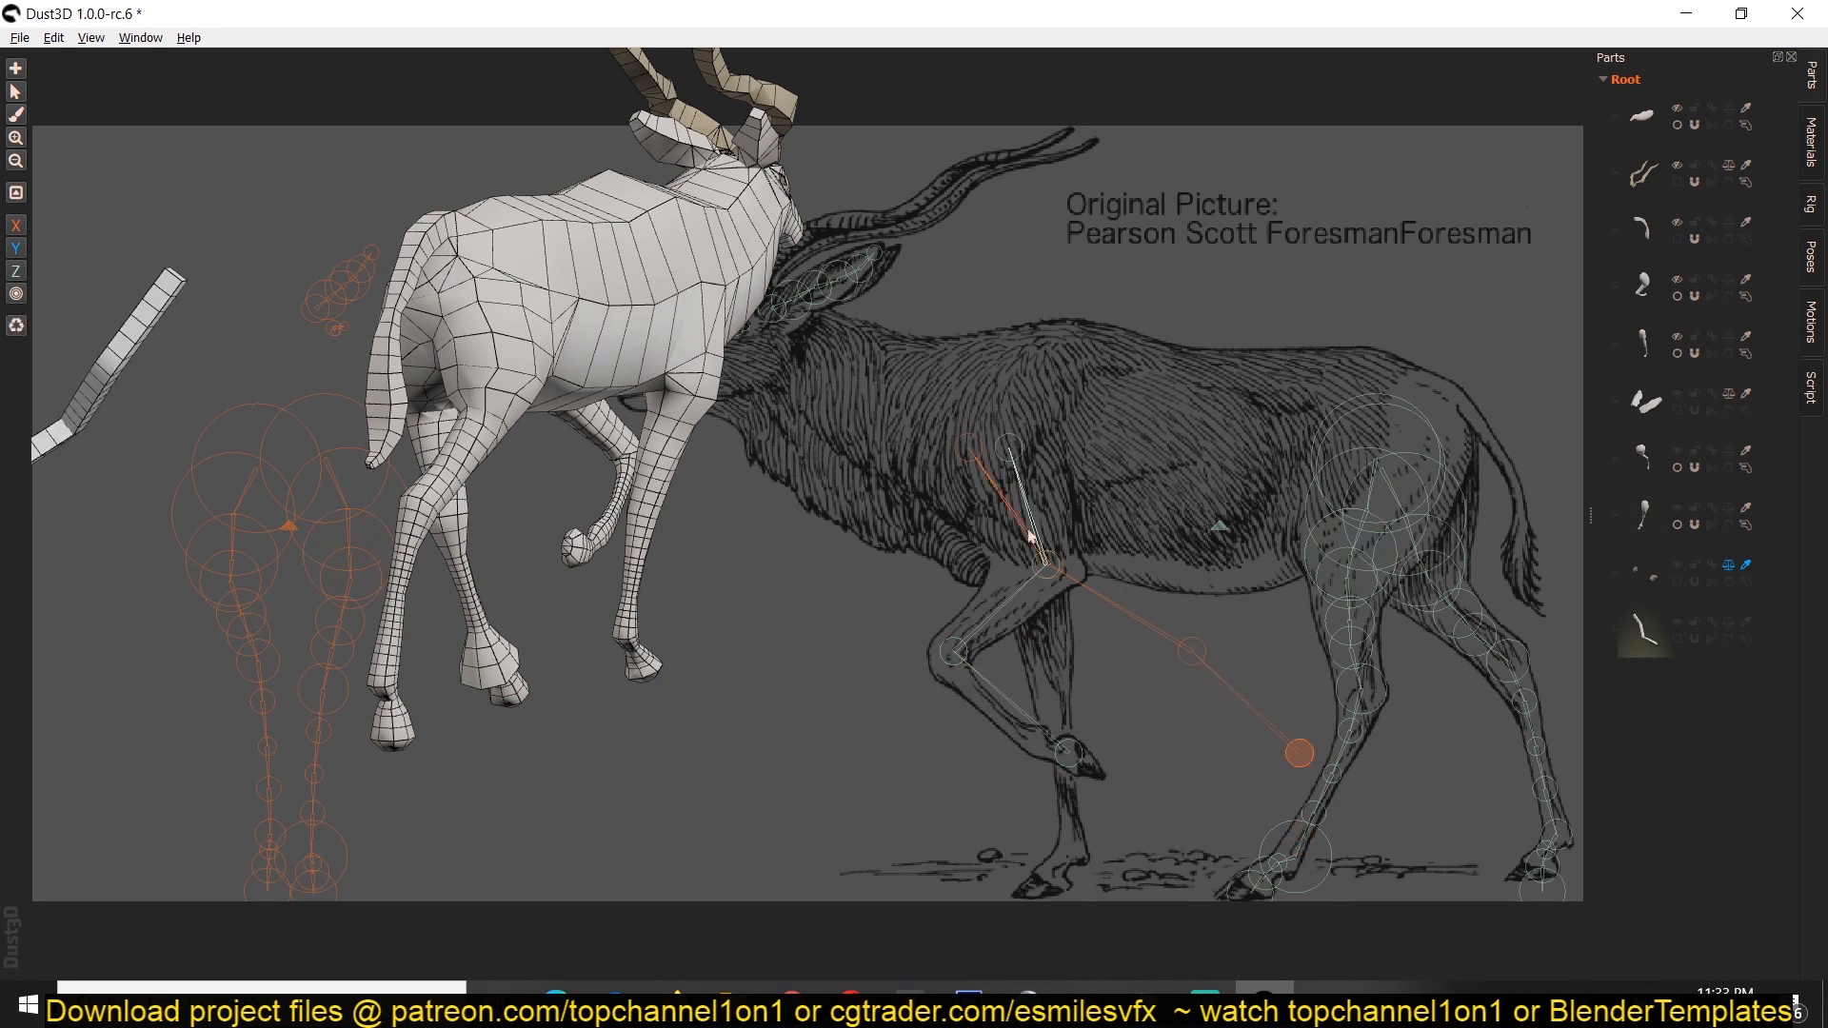
left_click_drag(957, 450, 269, 461)
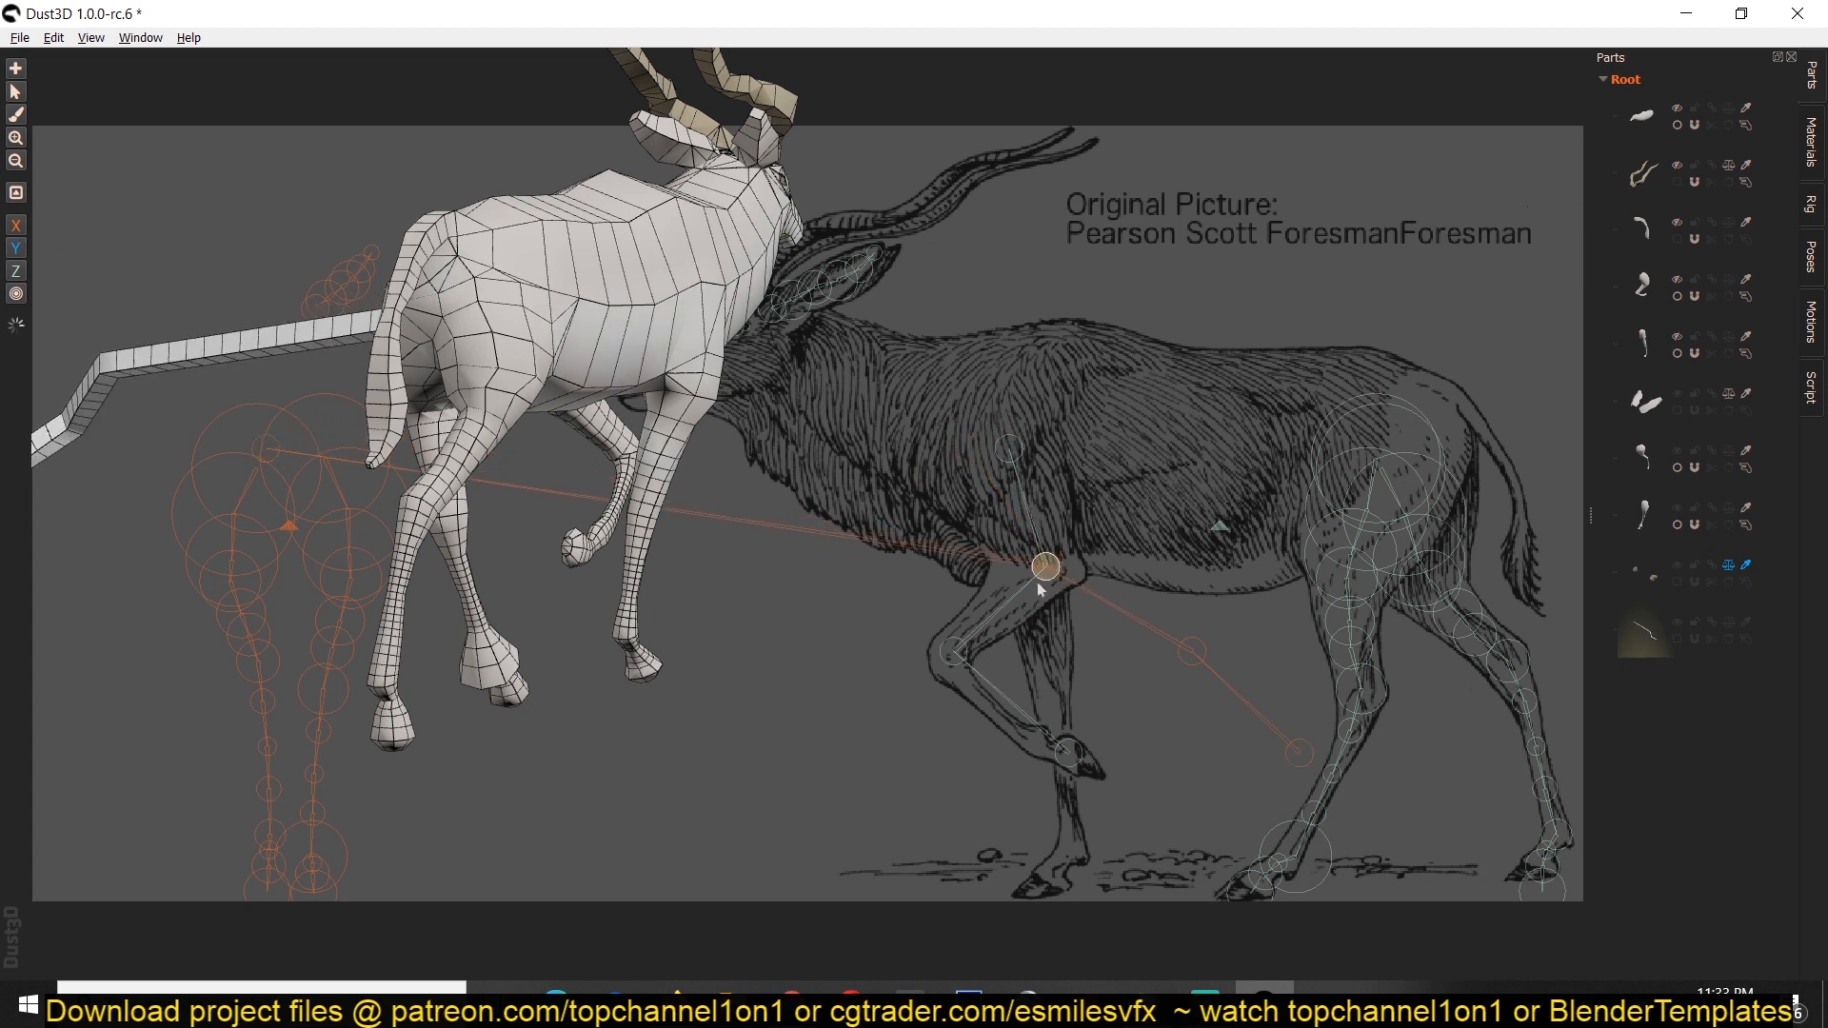
left_click_drag(1041, 573, 253, 591)
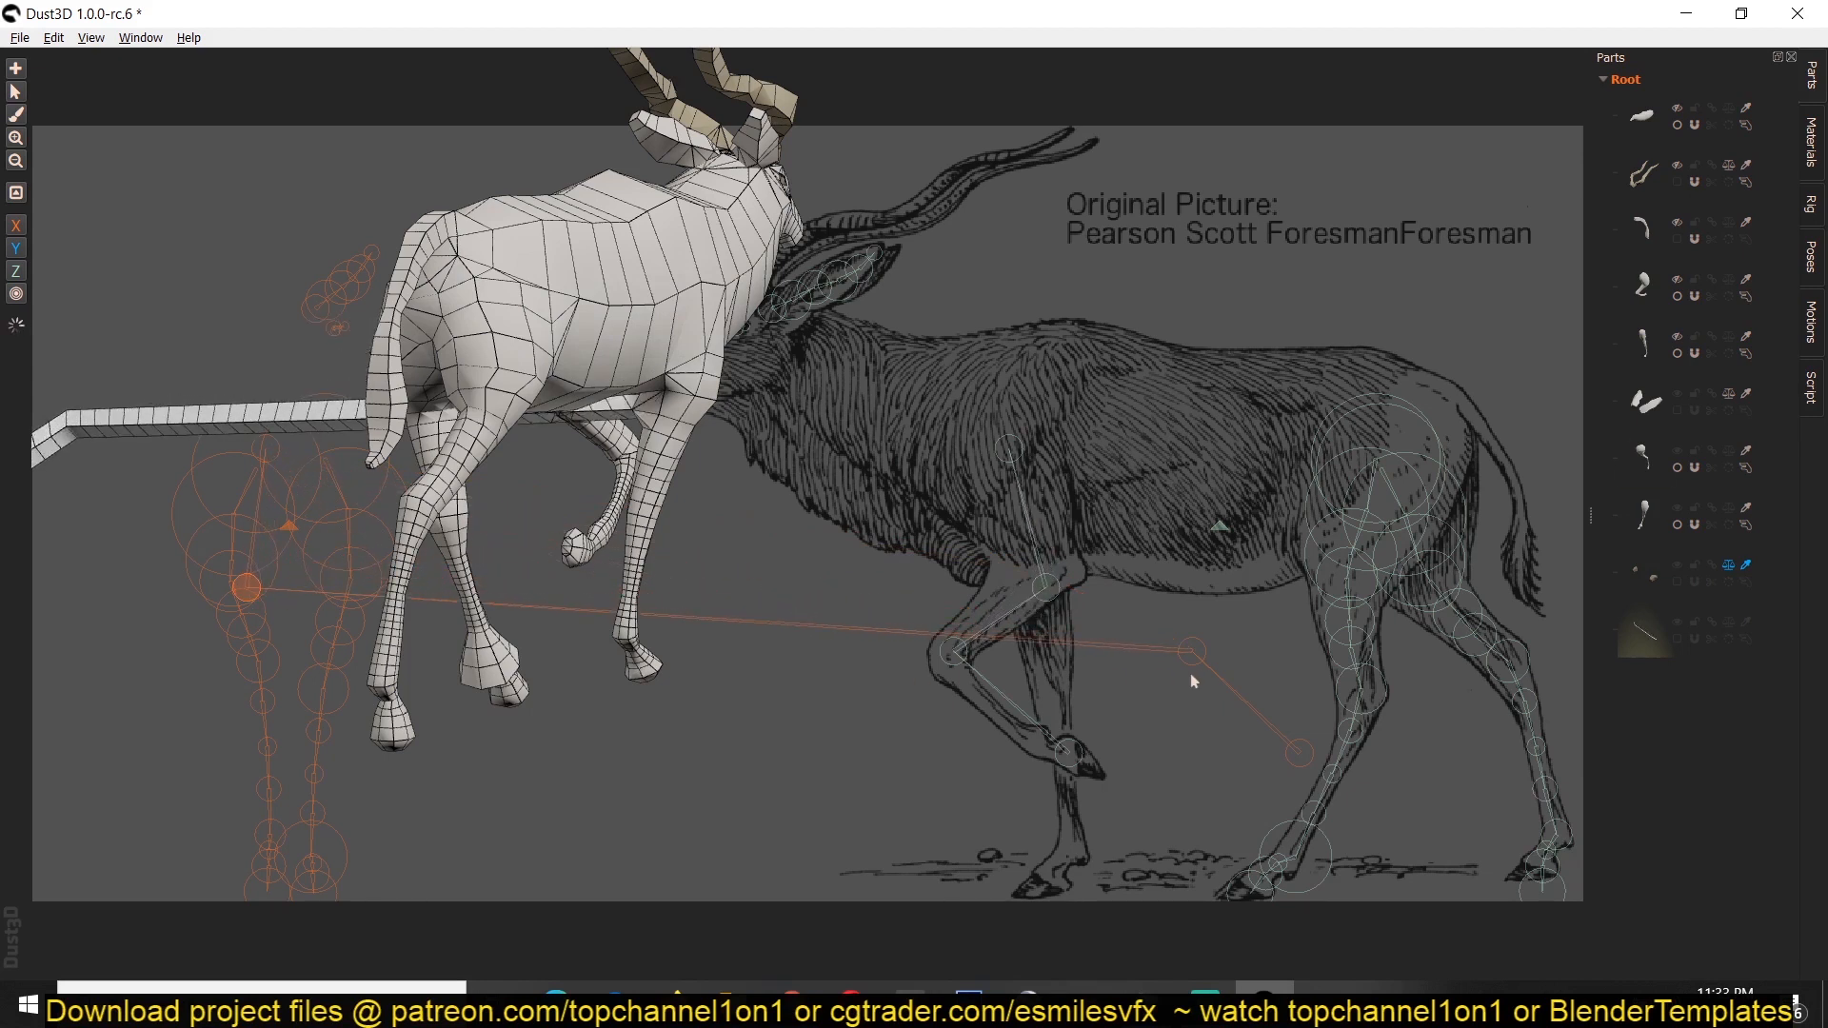
left_click_drag(1200, 657, 267, 698)
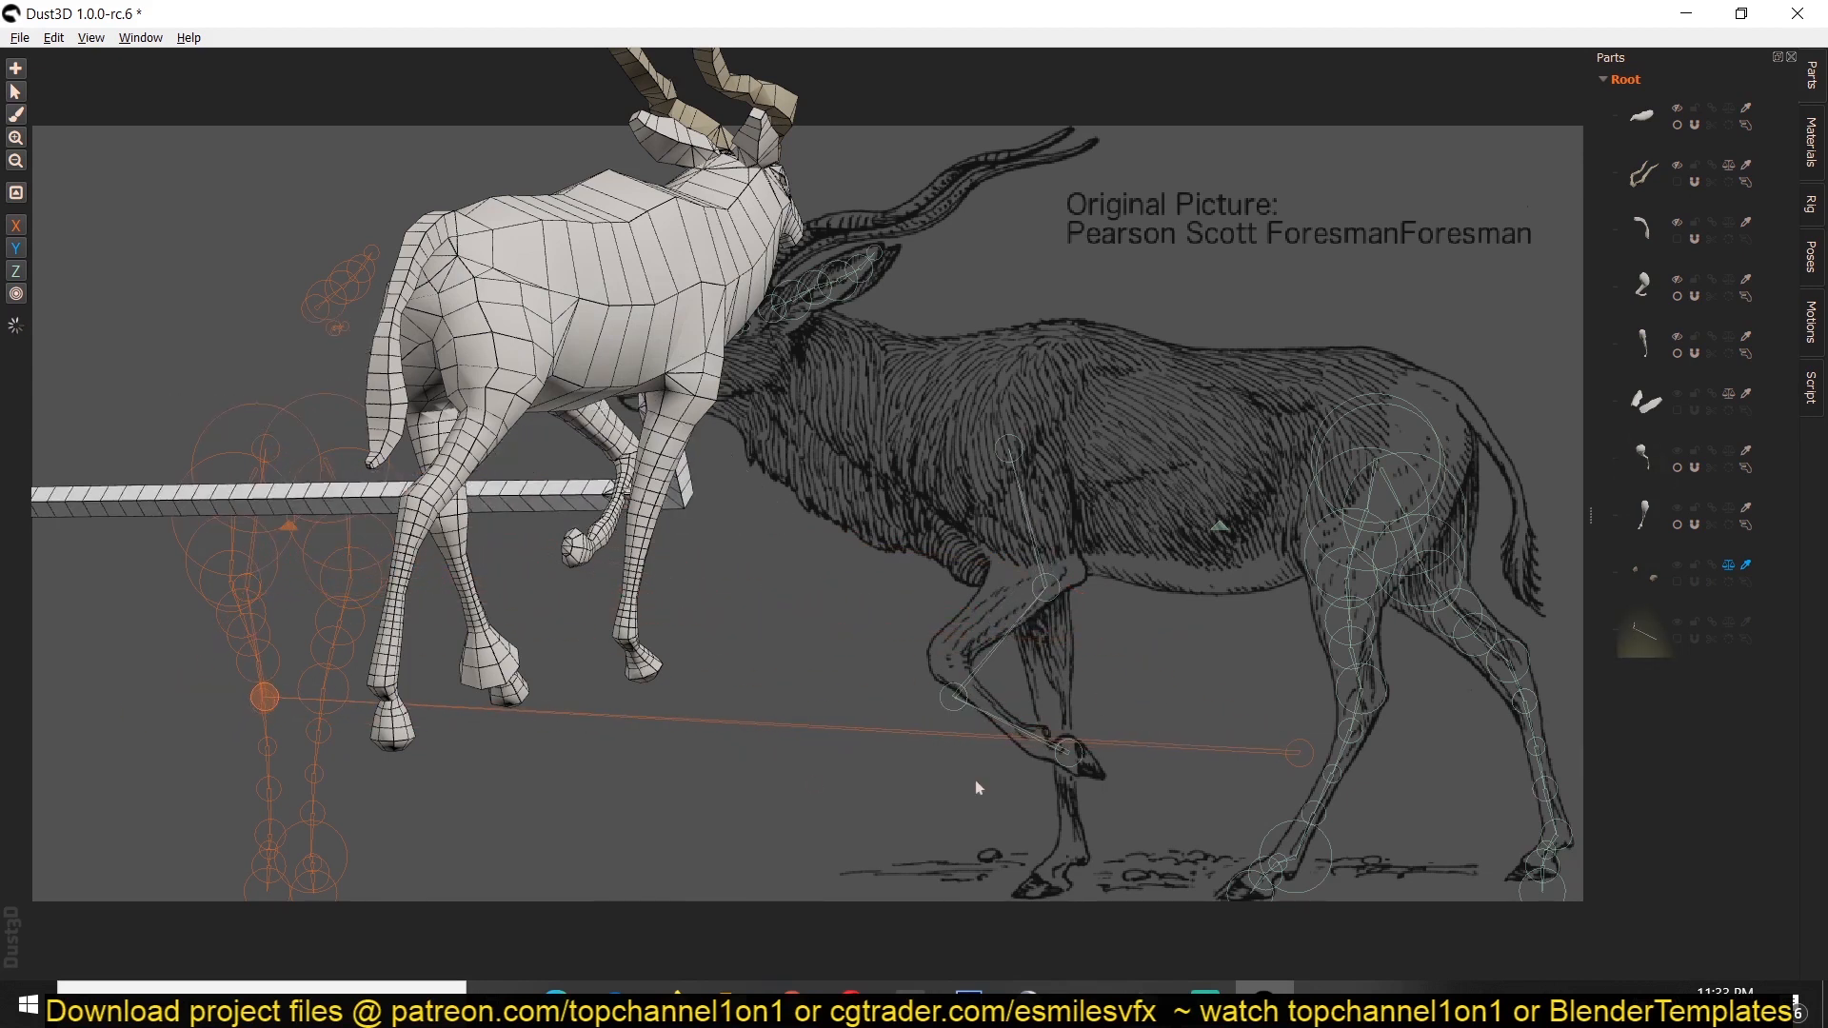
left_click_drag(1312, 759, 271, 844)
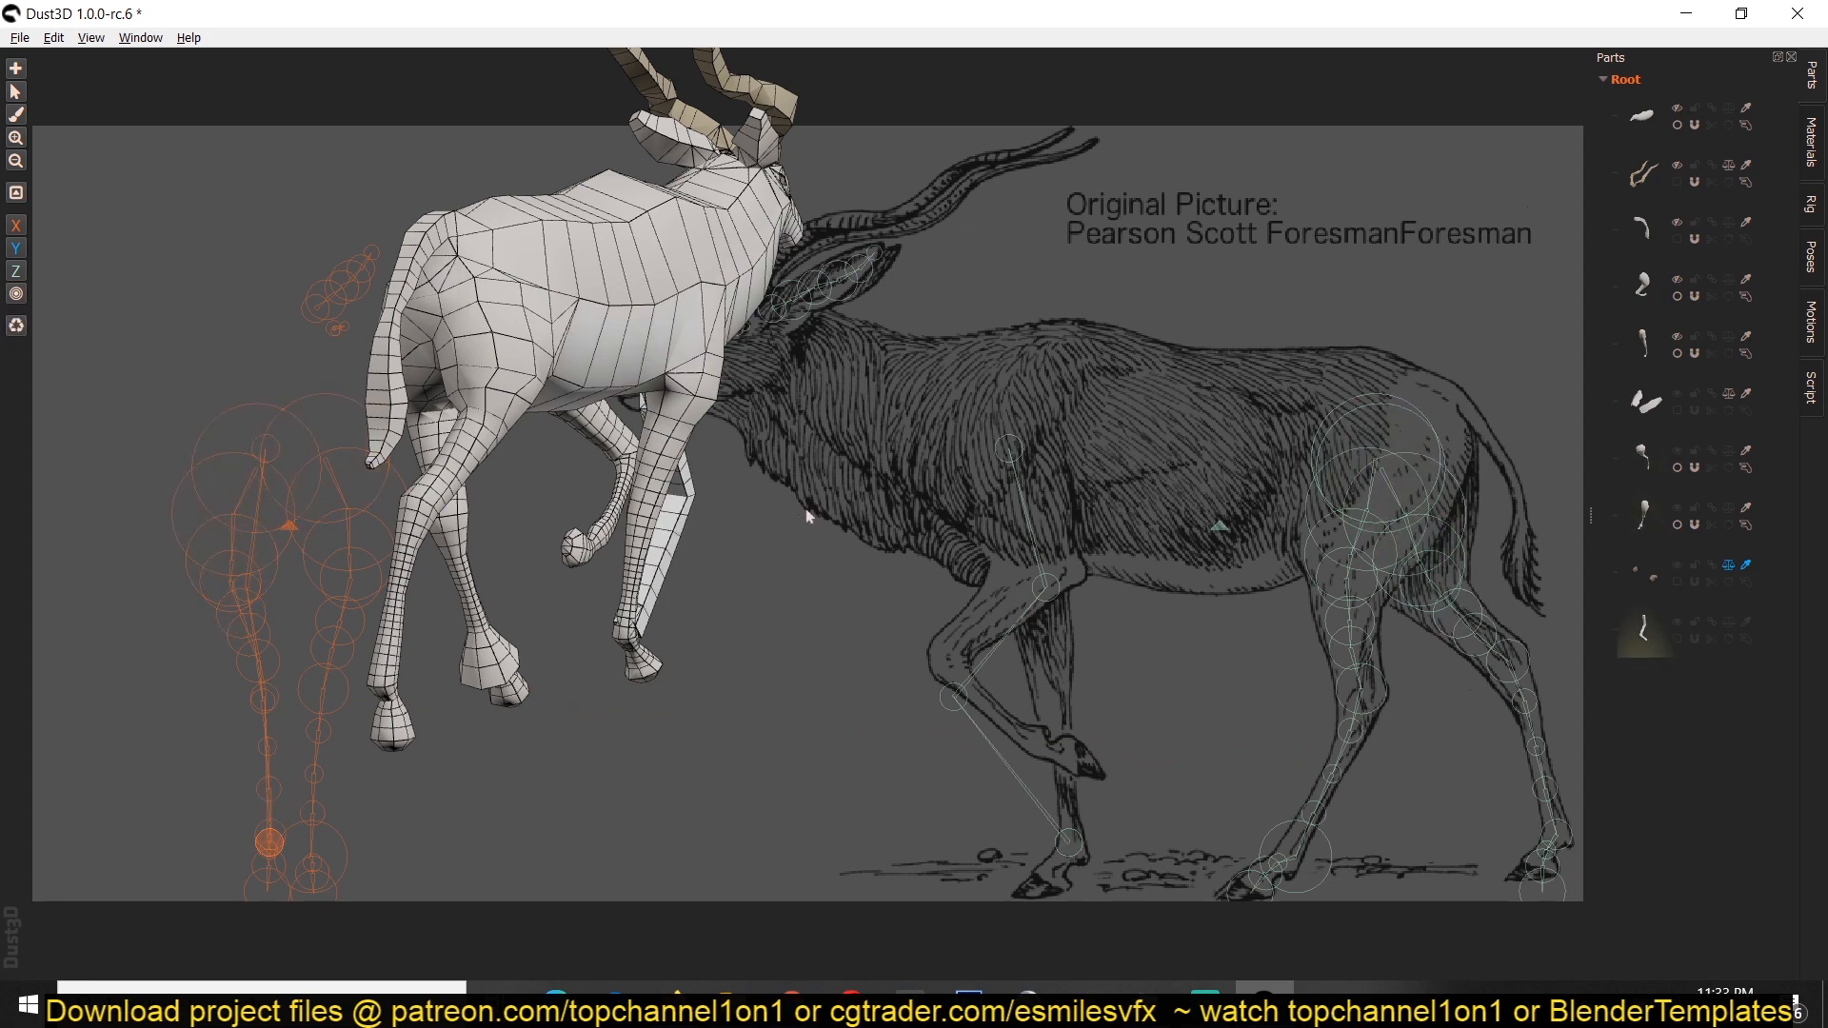
middle_click_drag(807, 517, 647, 464)
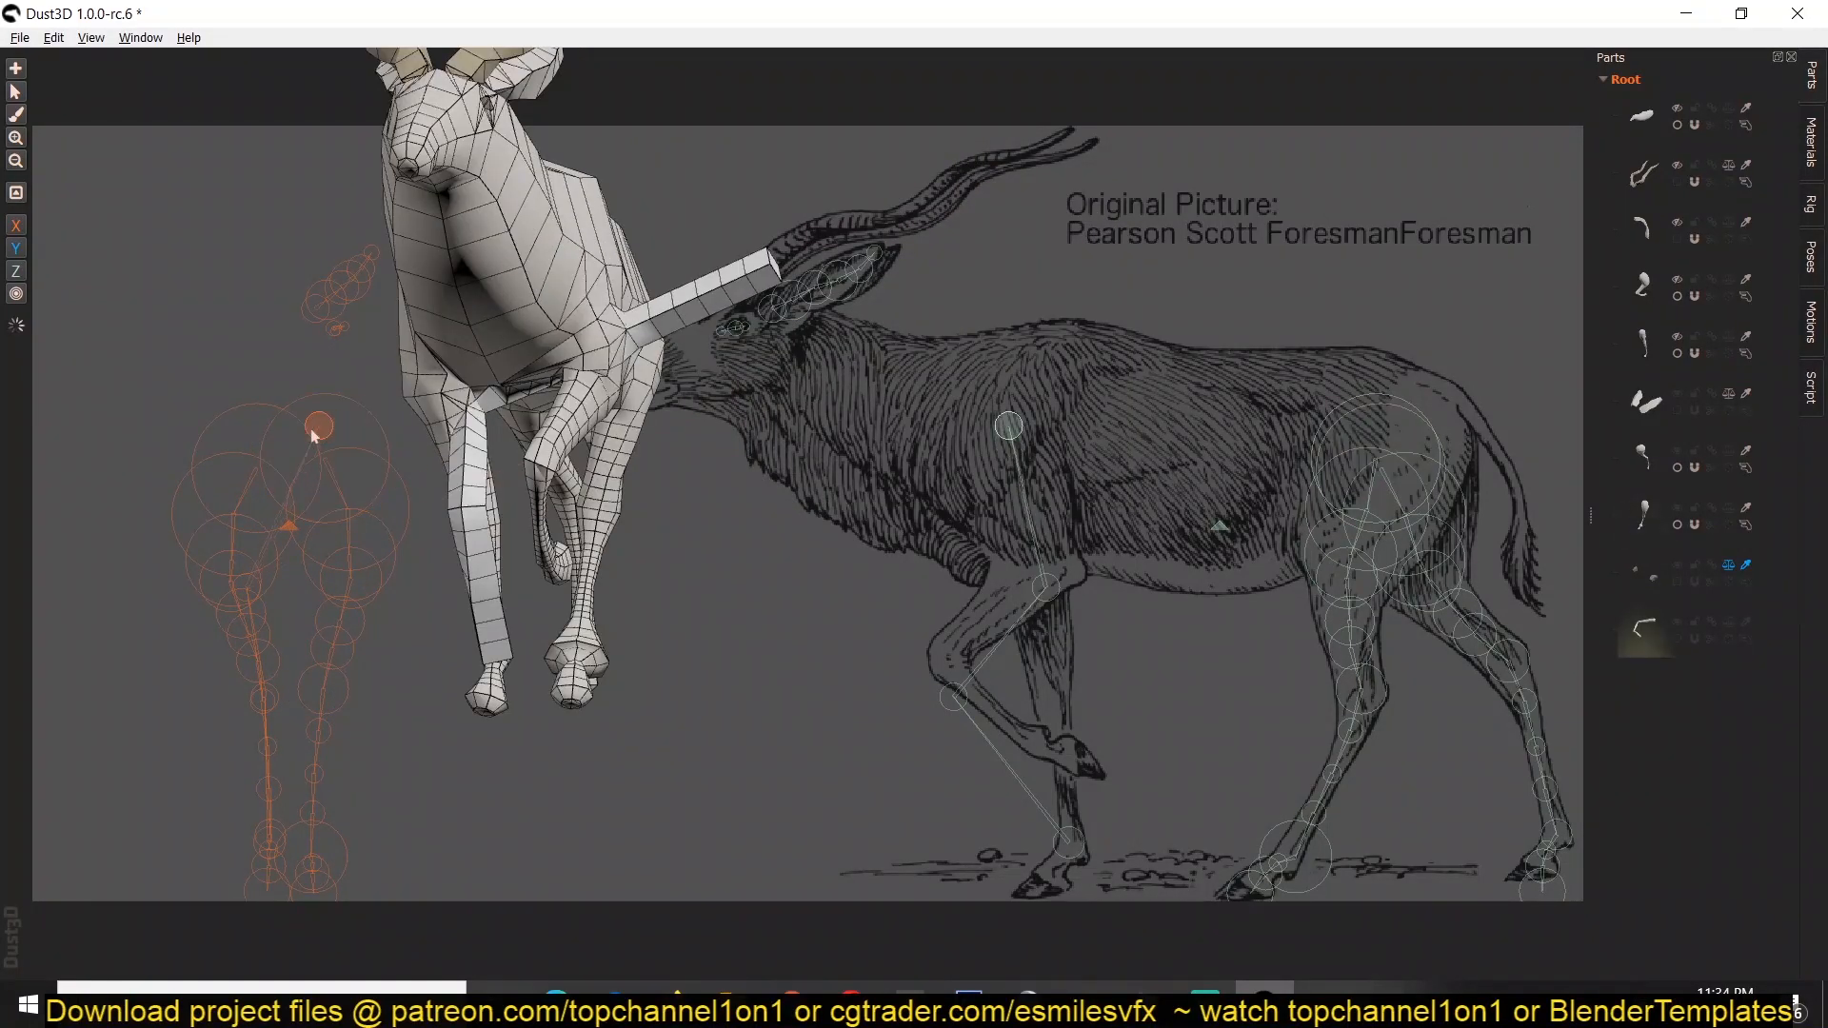
left_click_drag(312, 429, 344, 744)
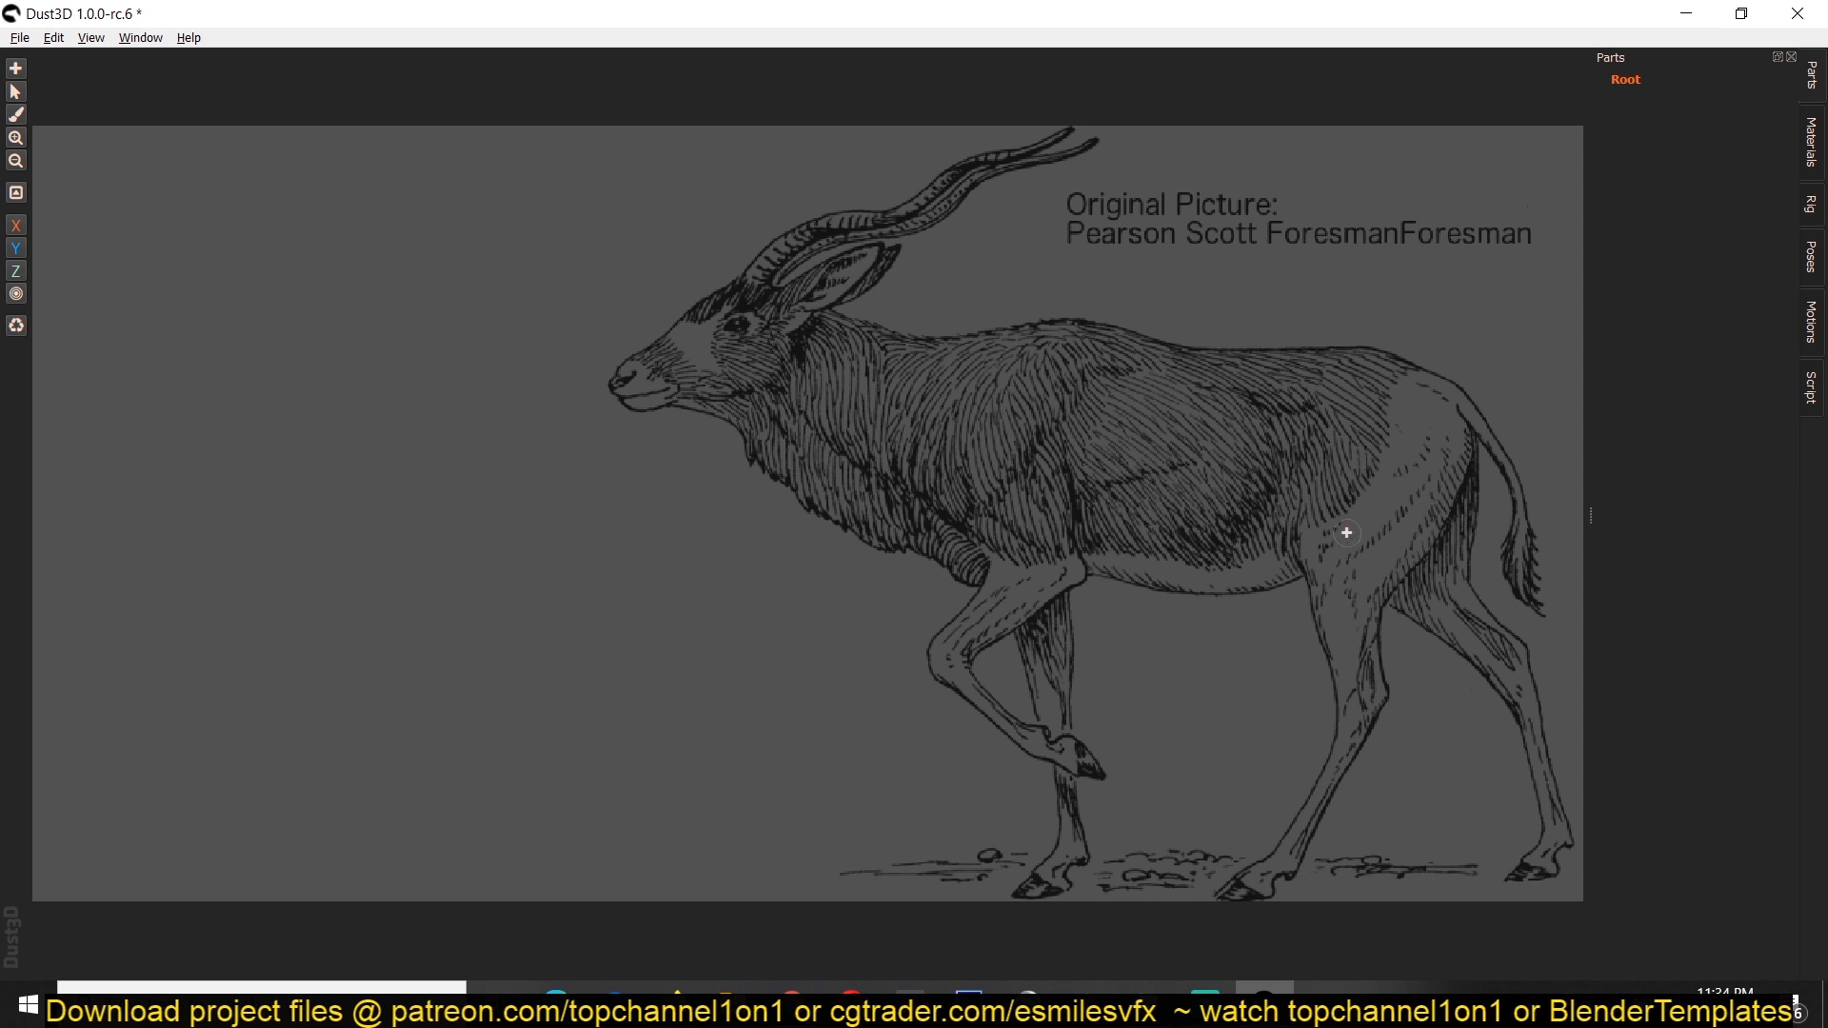
Place a first node at ground level, move it onto the standing front hoof, and chain five more nodes up the leg to the shoulder.
left_click(1248, 887)
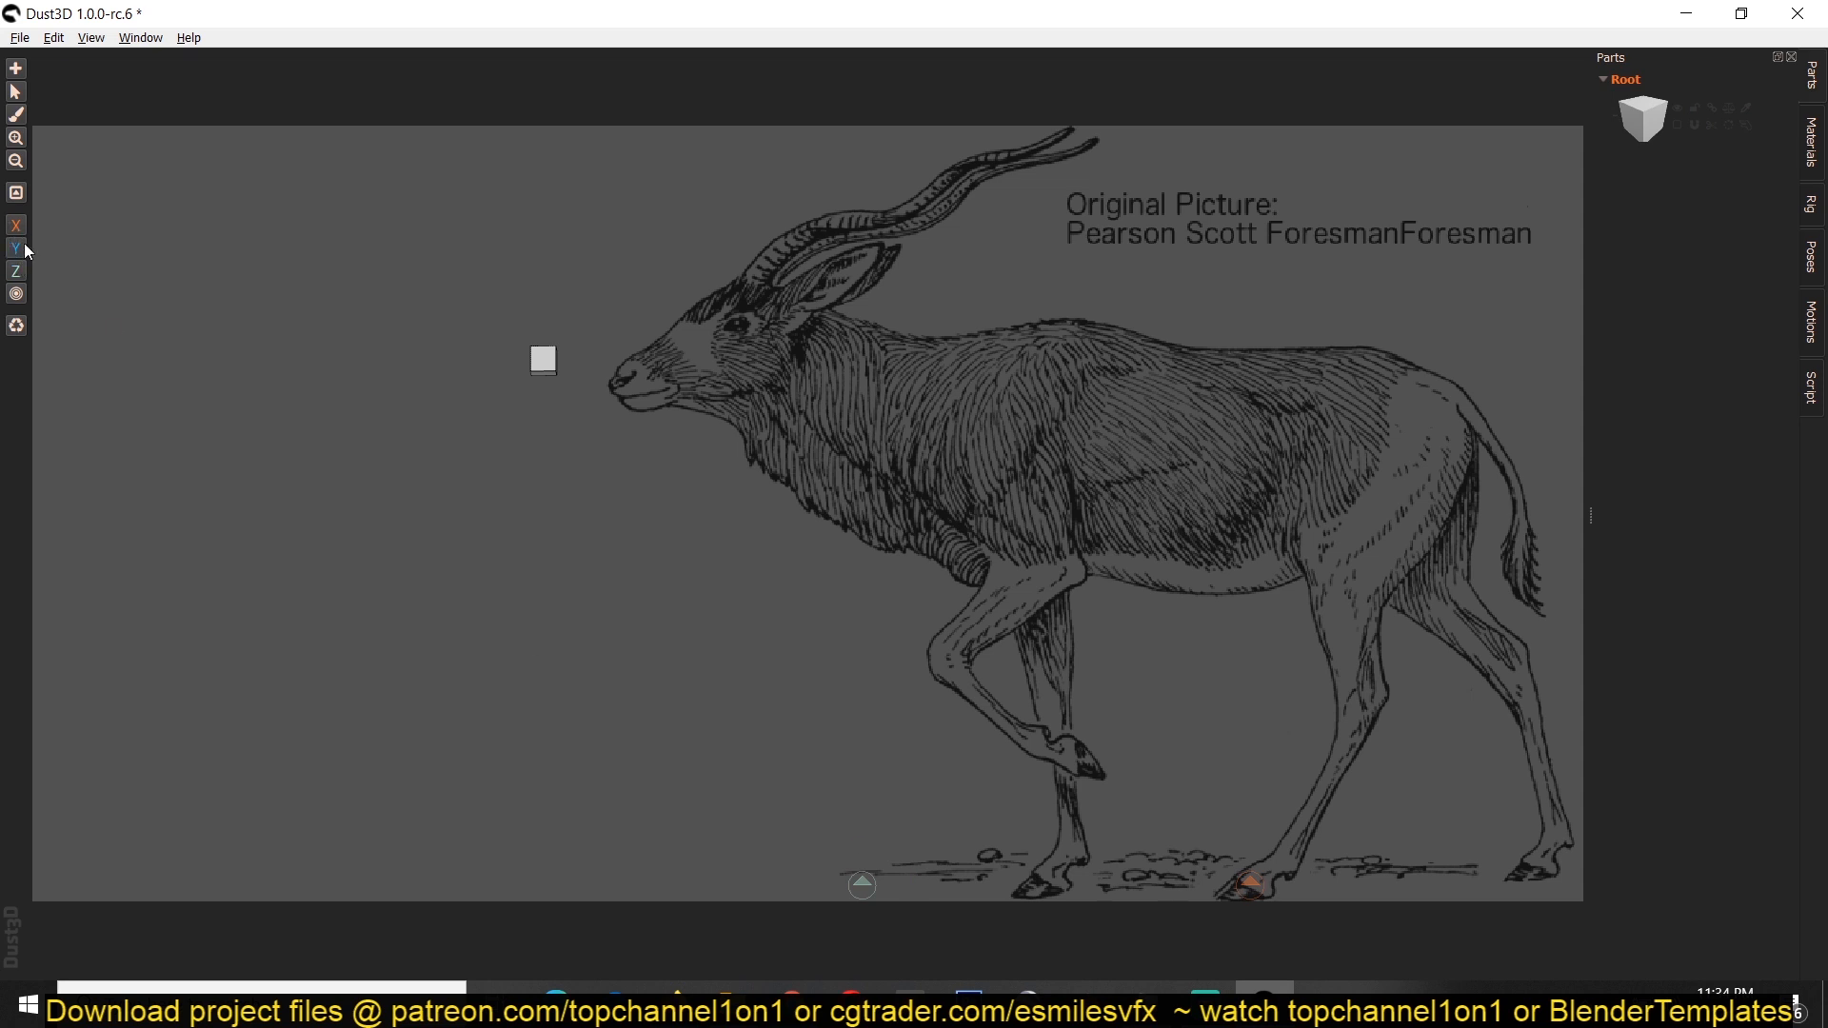
left_click_drag(862, 885, 1036, 891)
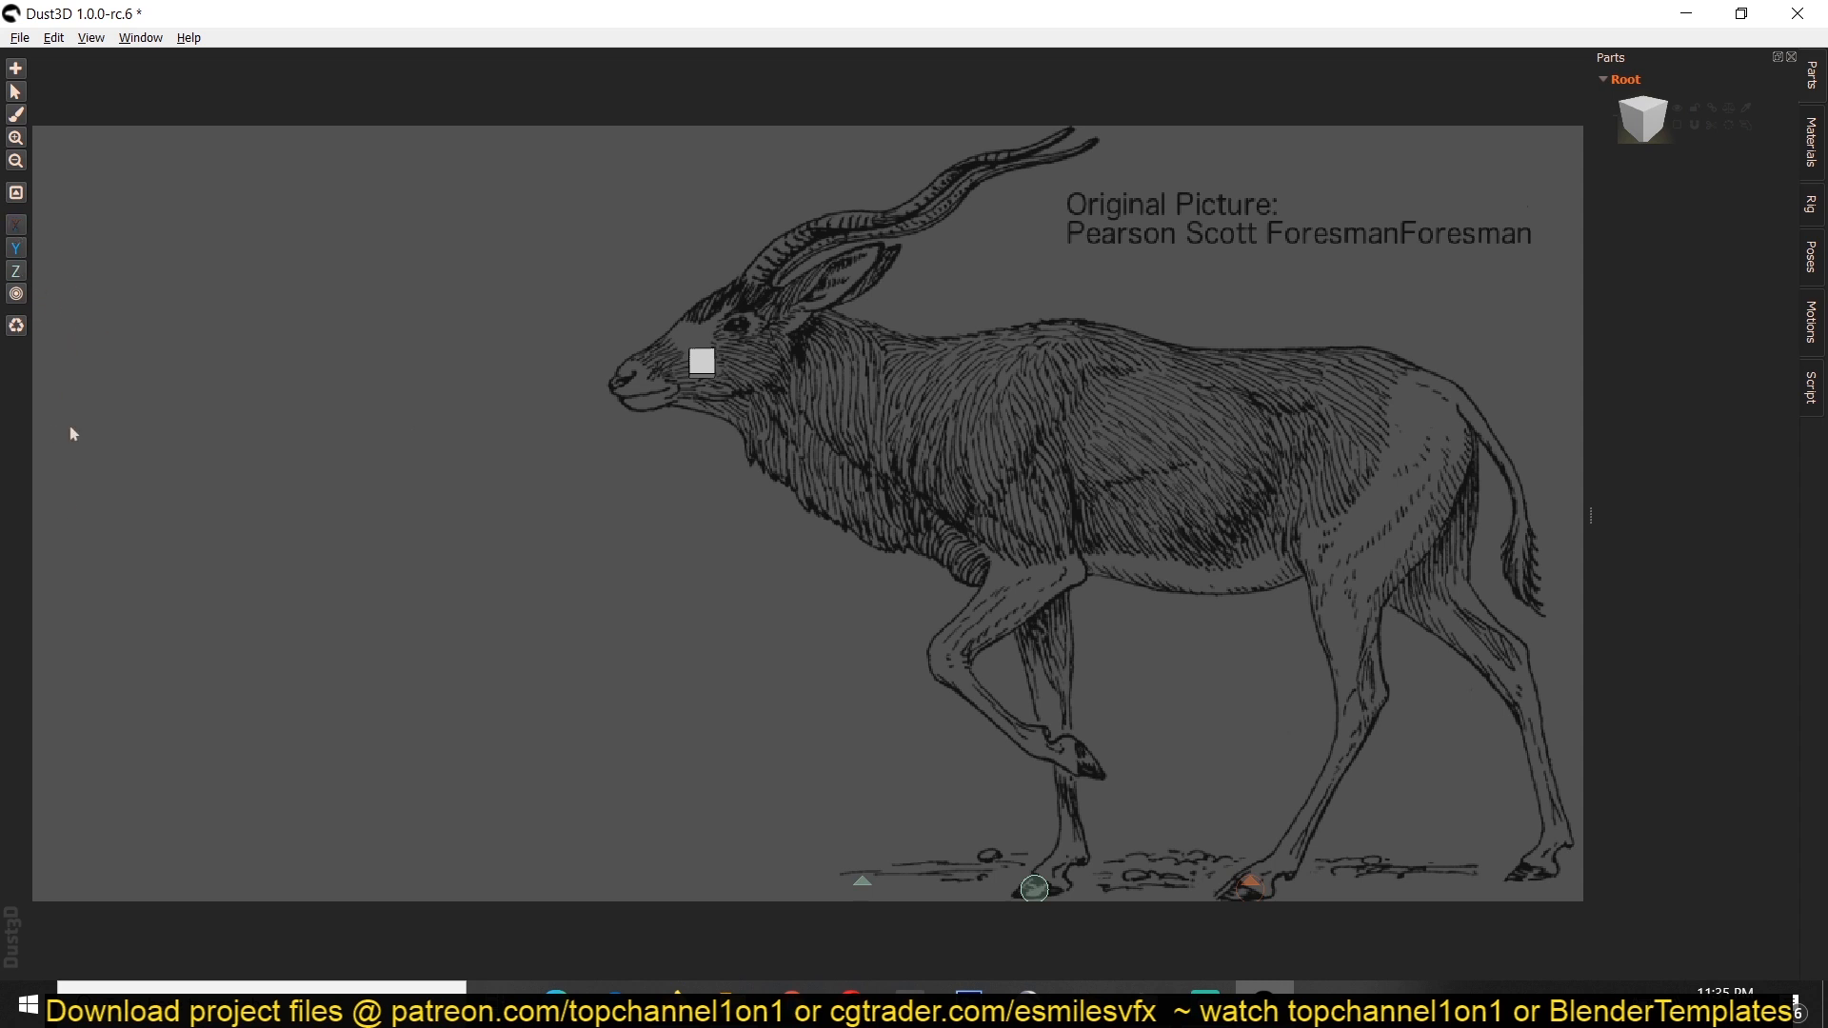
left_click(16, 70)
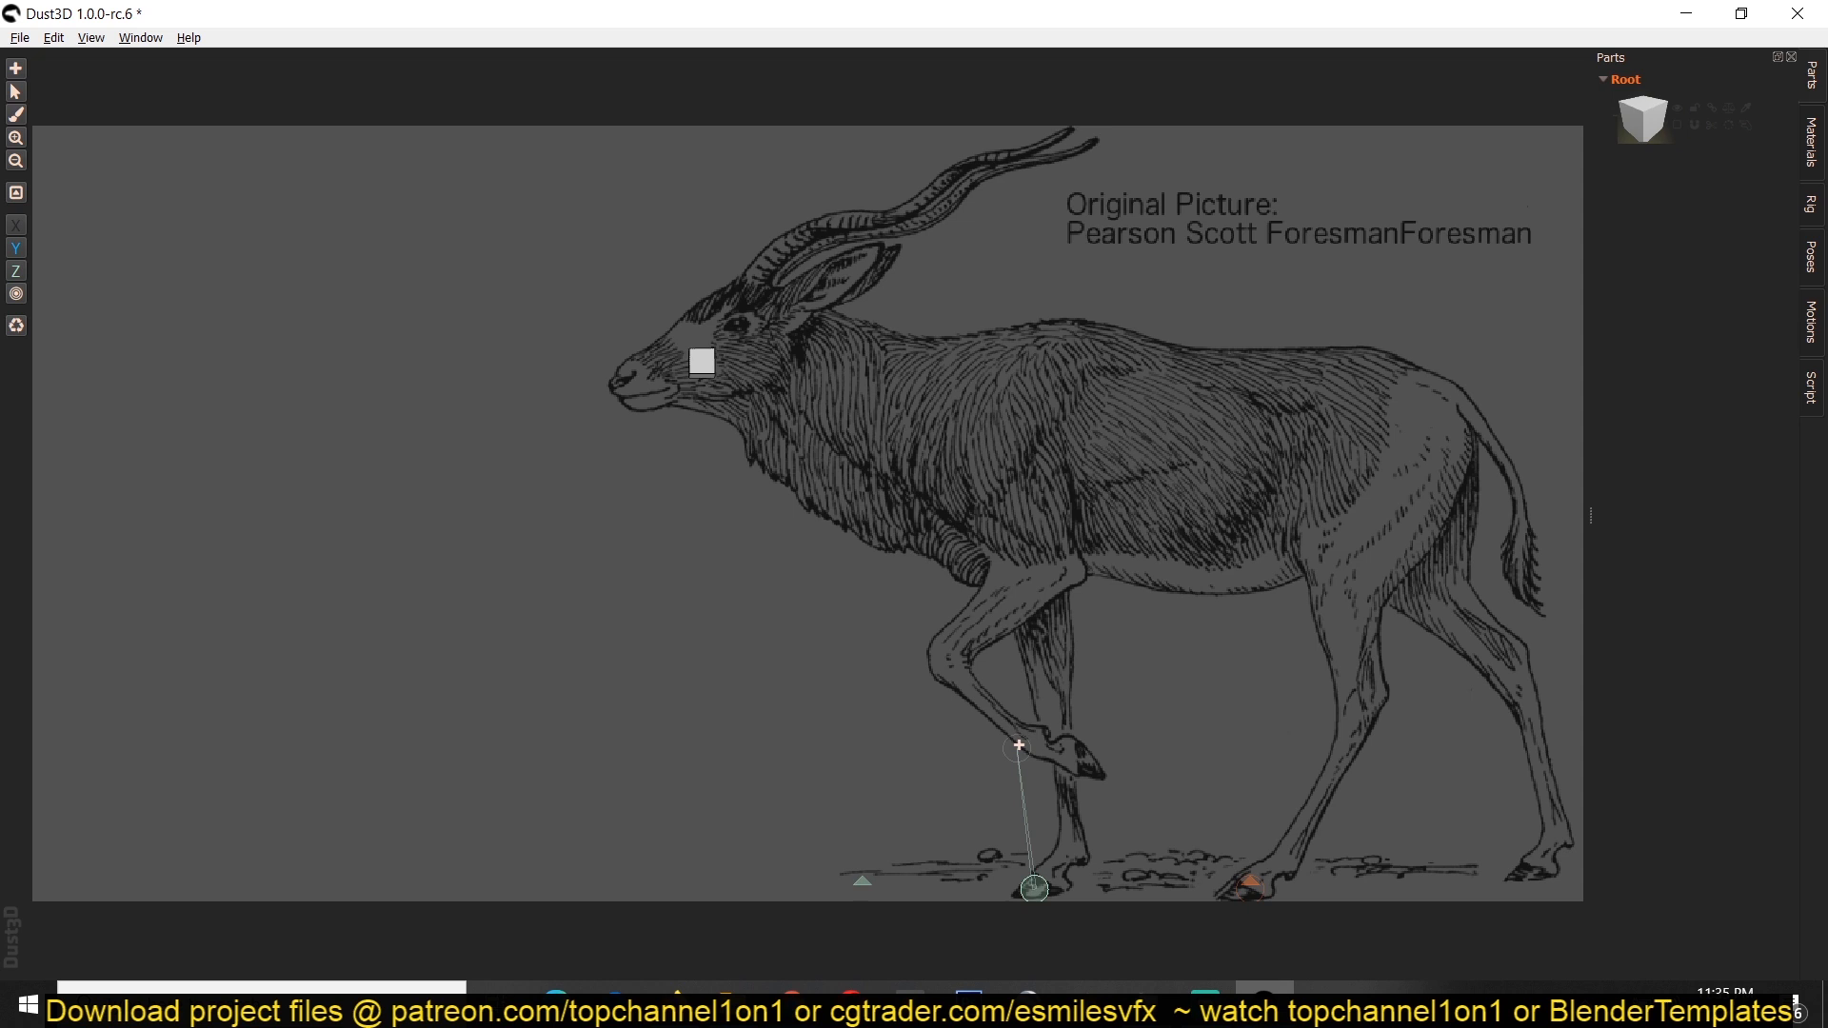
left_click(1072, 856)
left_click(1066, 786)
left_click(1051, 702)
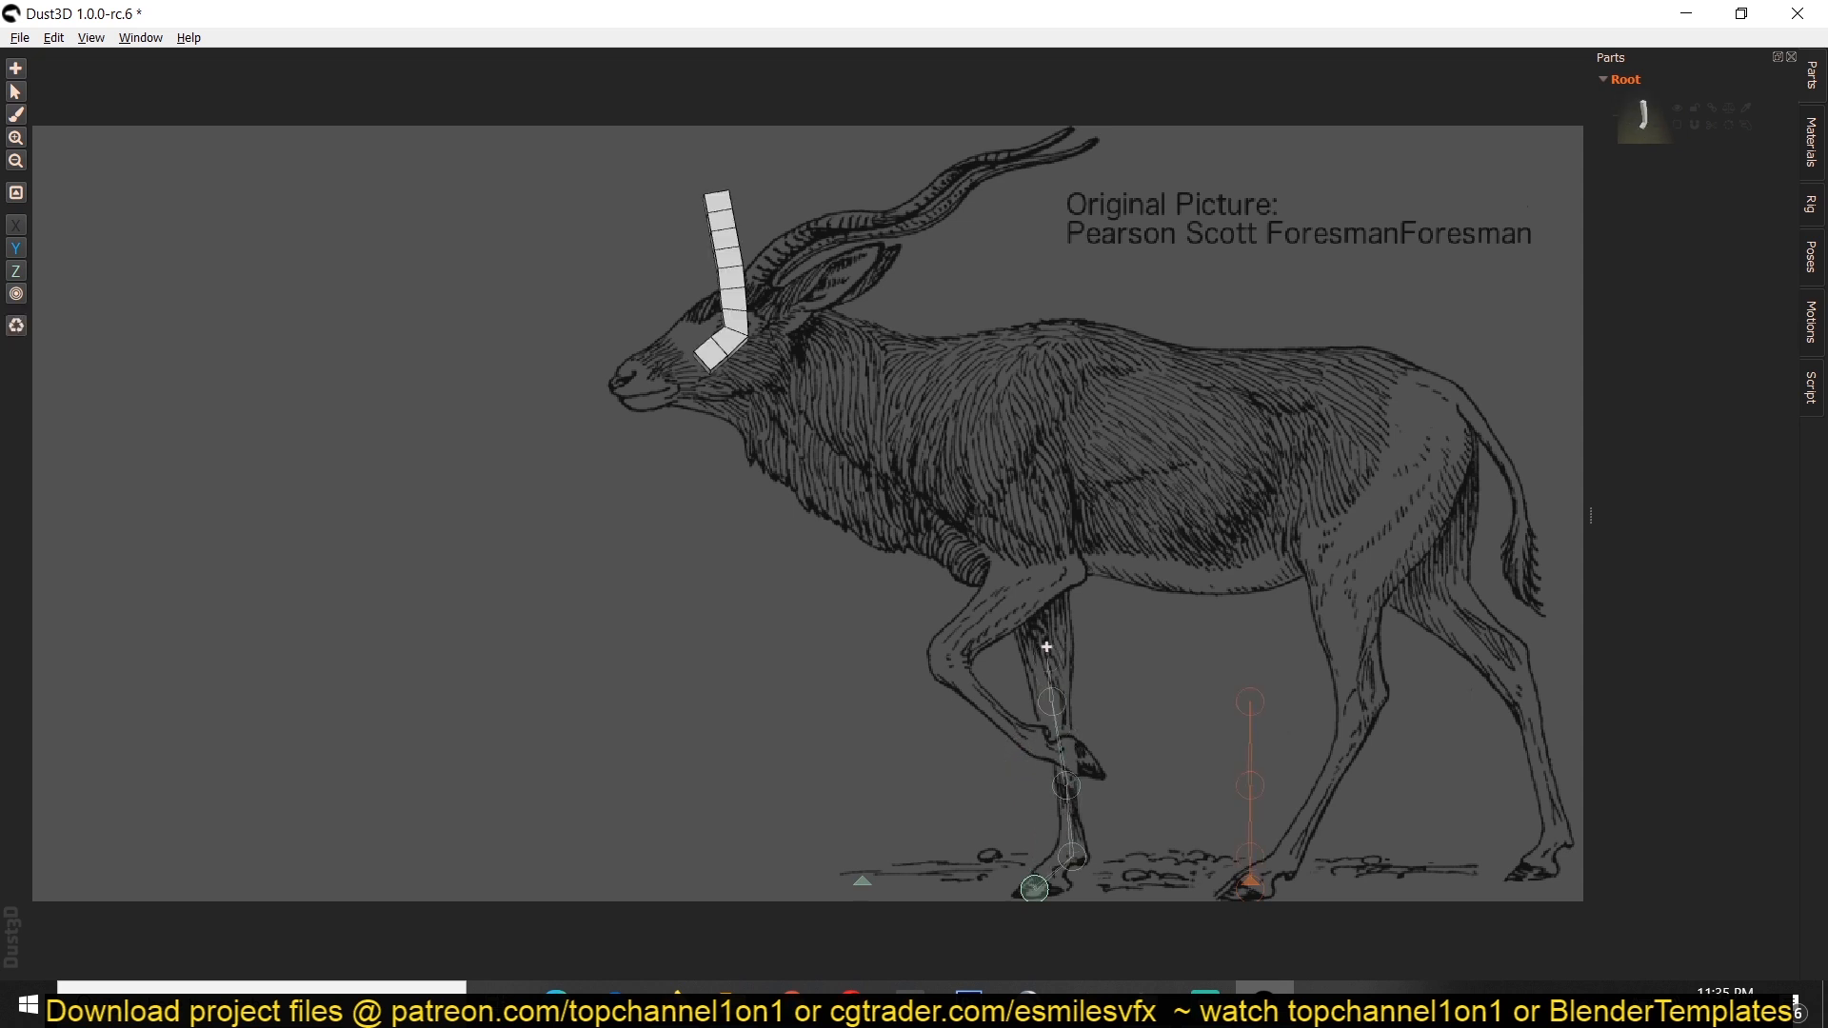
left_click(1042, 610)
left_click(1023, 542)
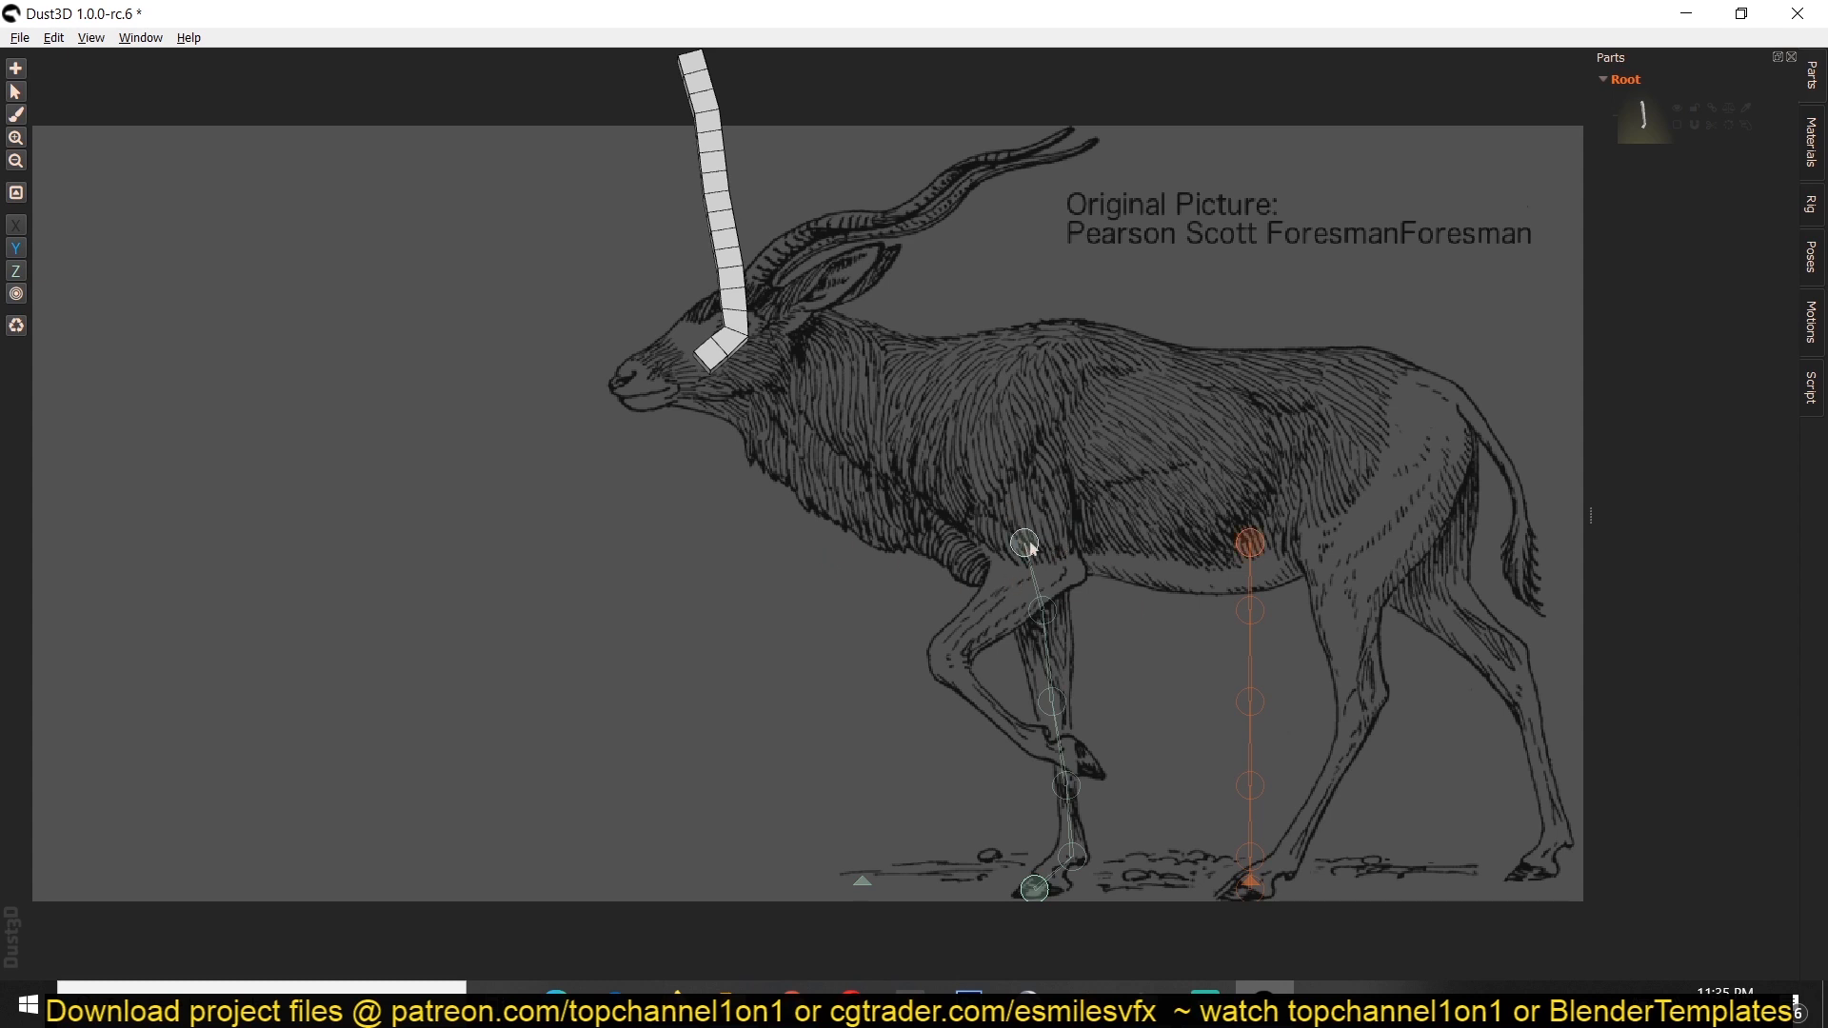
Enlarge the five nodes above the hoof to match the drawing, tapering their size from the shoulder down to the ankle.
left_click(1025, 546)
scroll(1036, 554, "up", 10)
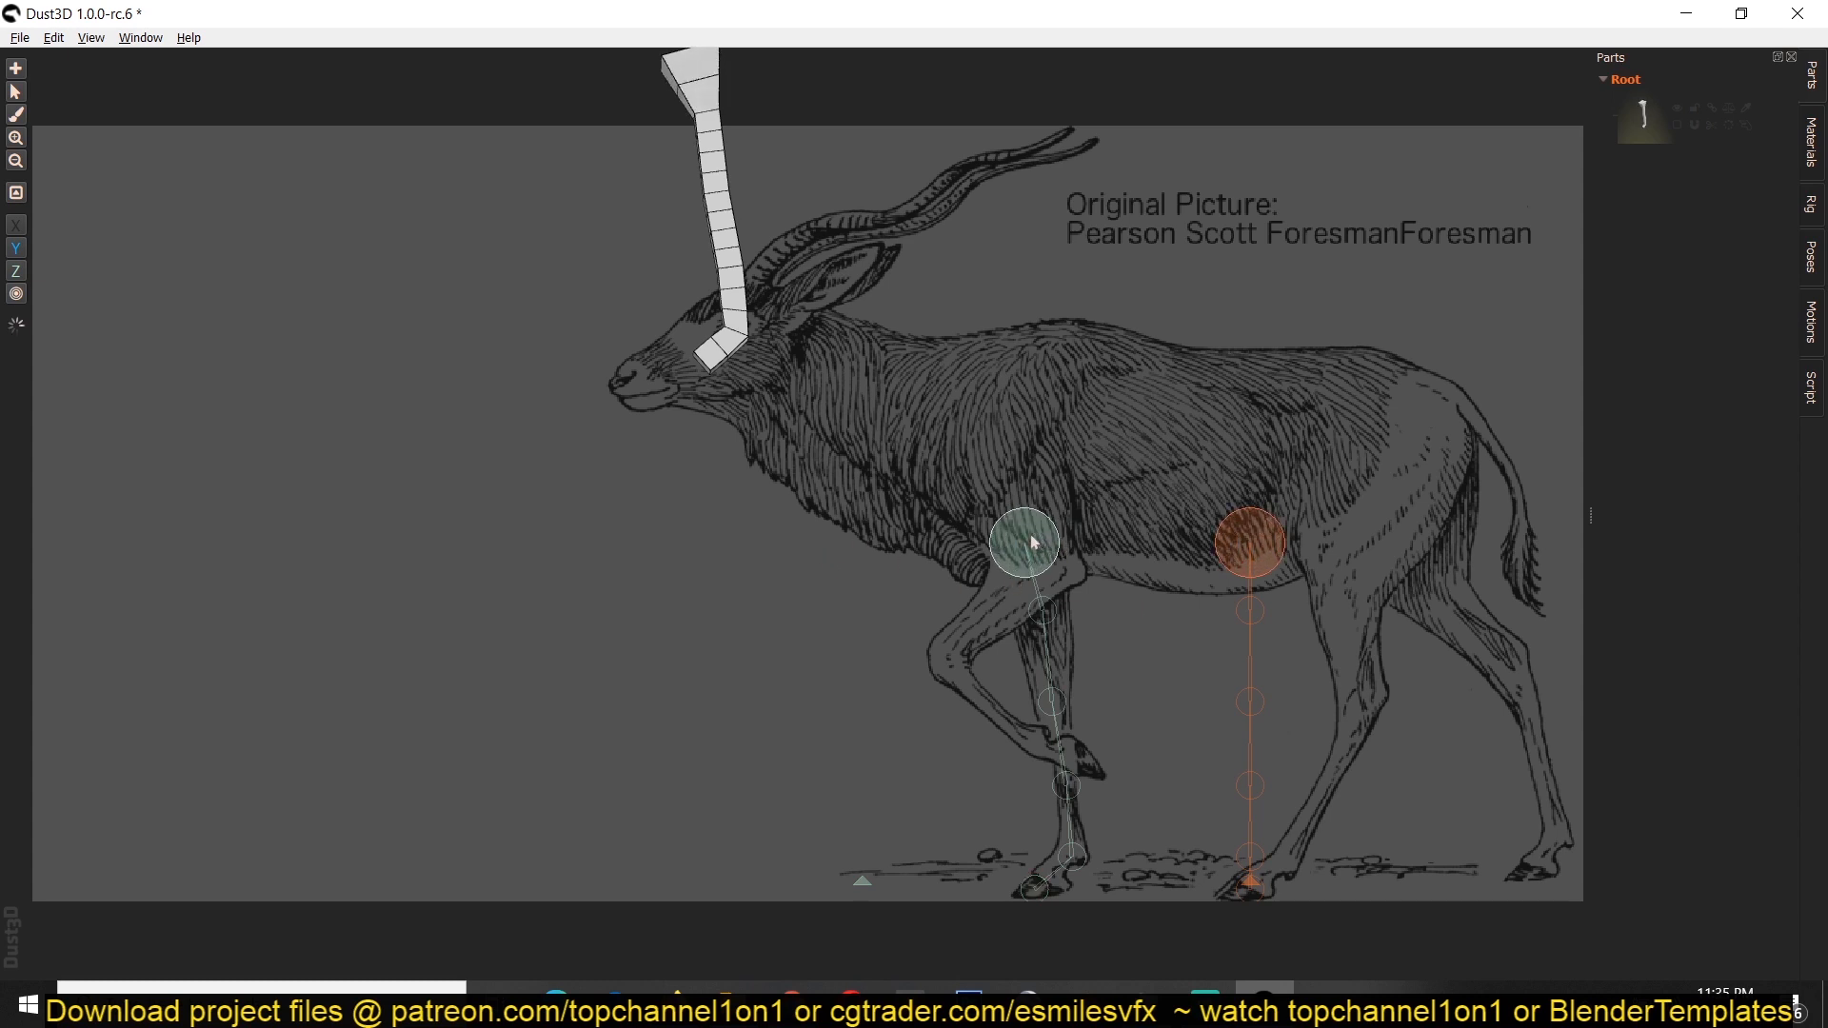
left_click(1043, 612)
scroll(1042, 611, "up", 8)
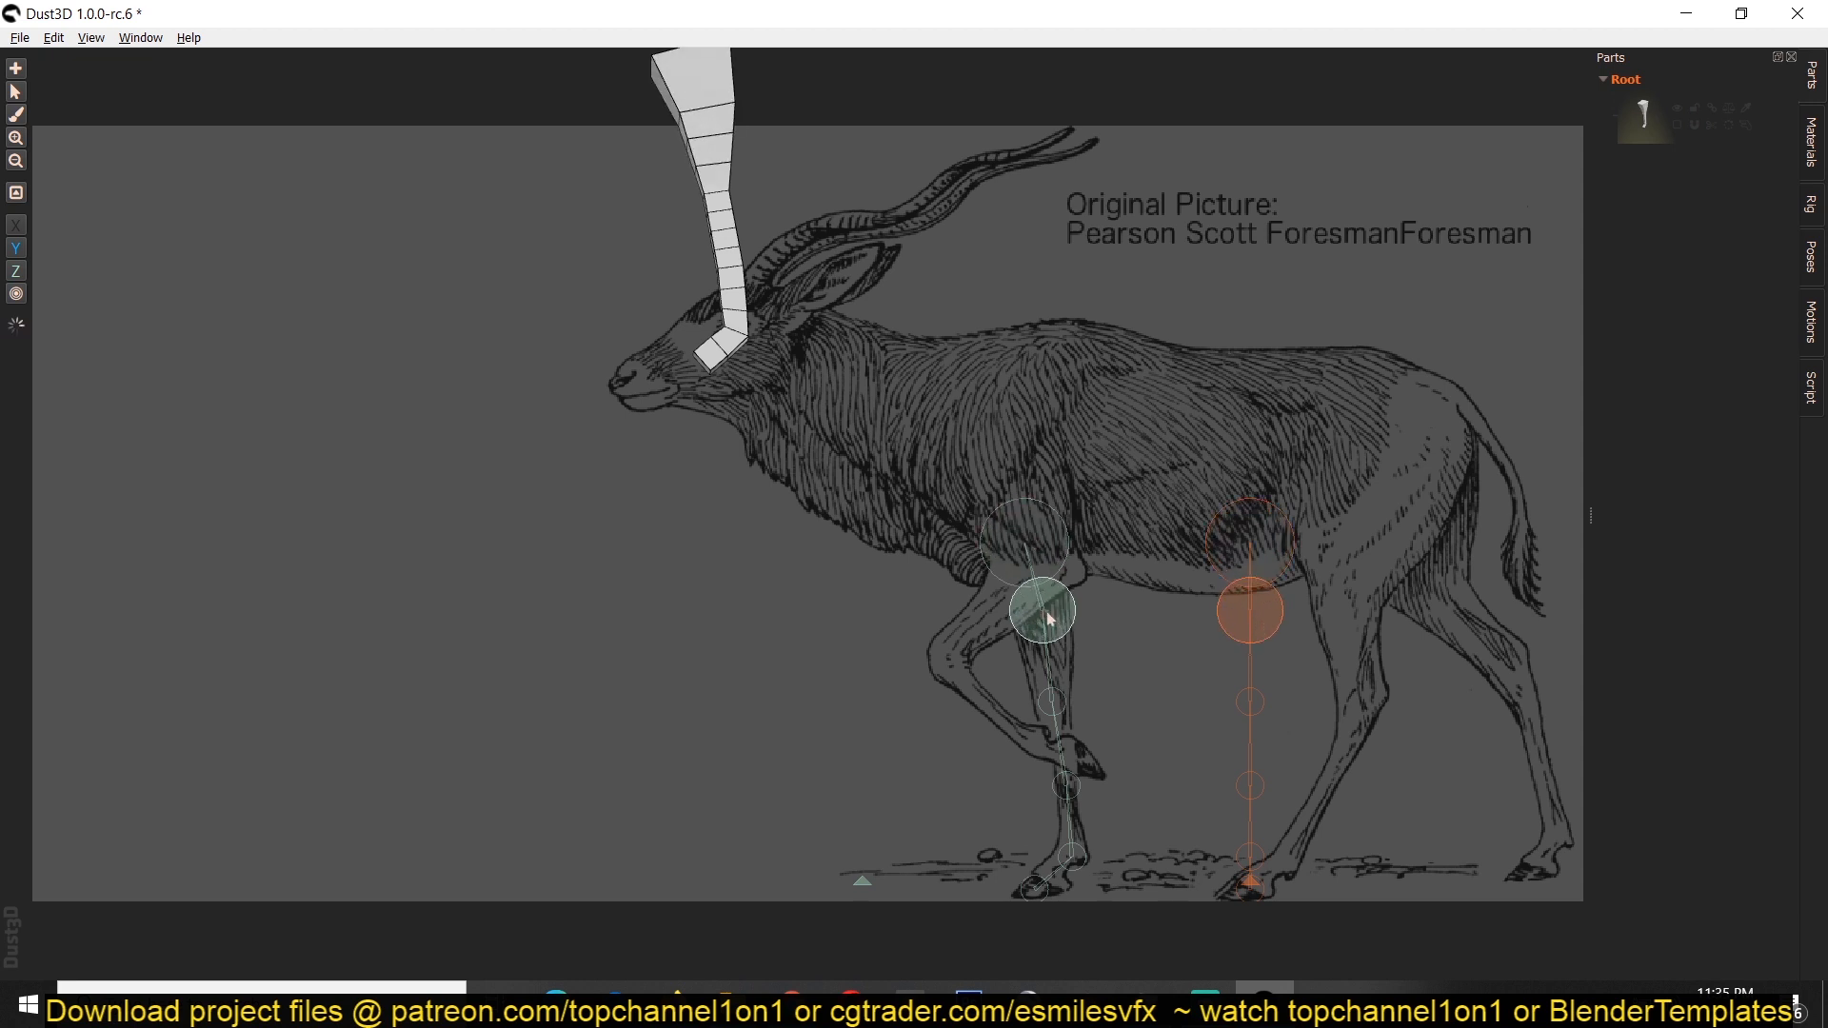
left_click(1051, 704)
scroll(1057, 709, "up", 6)
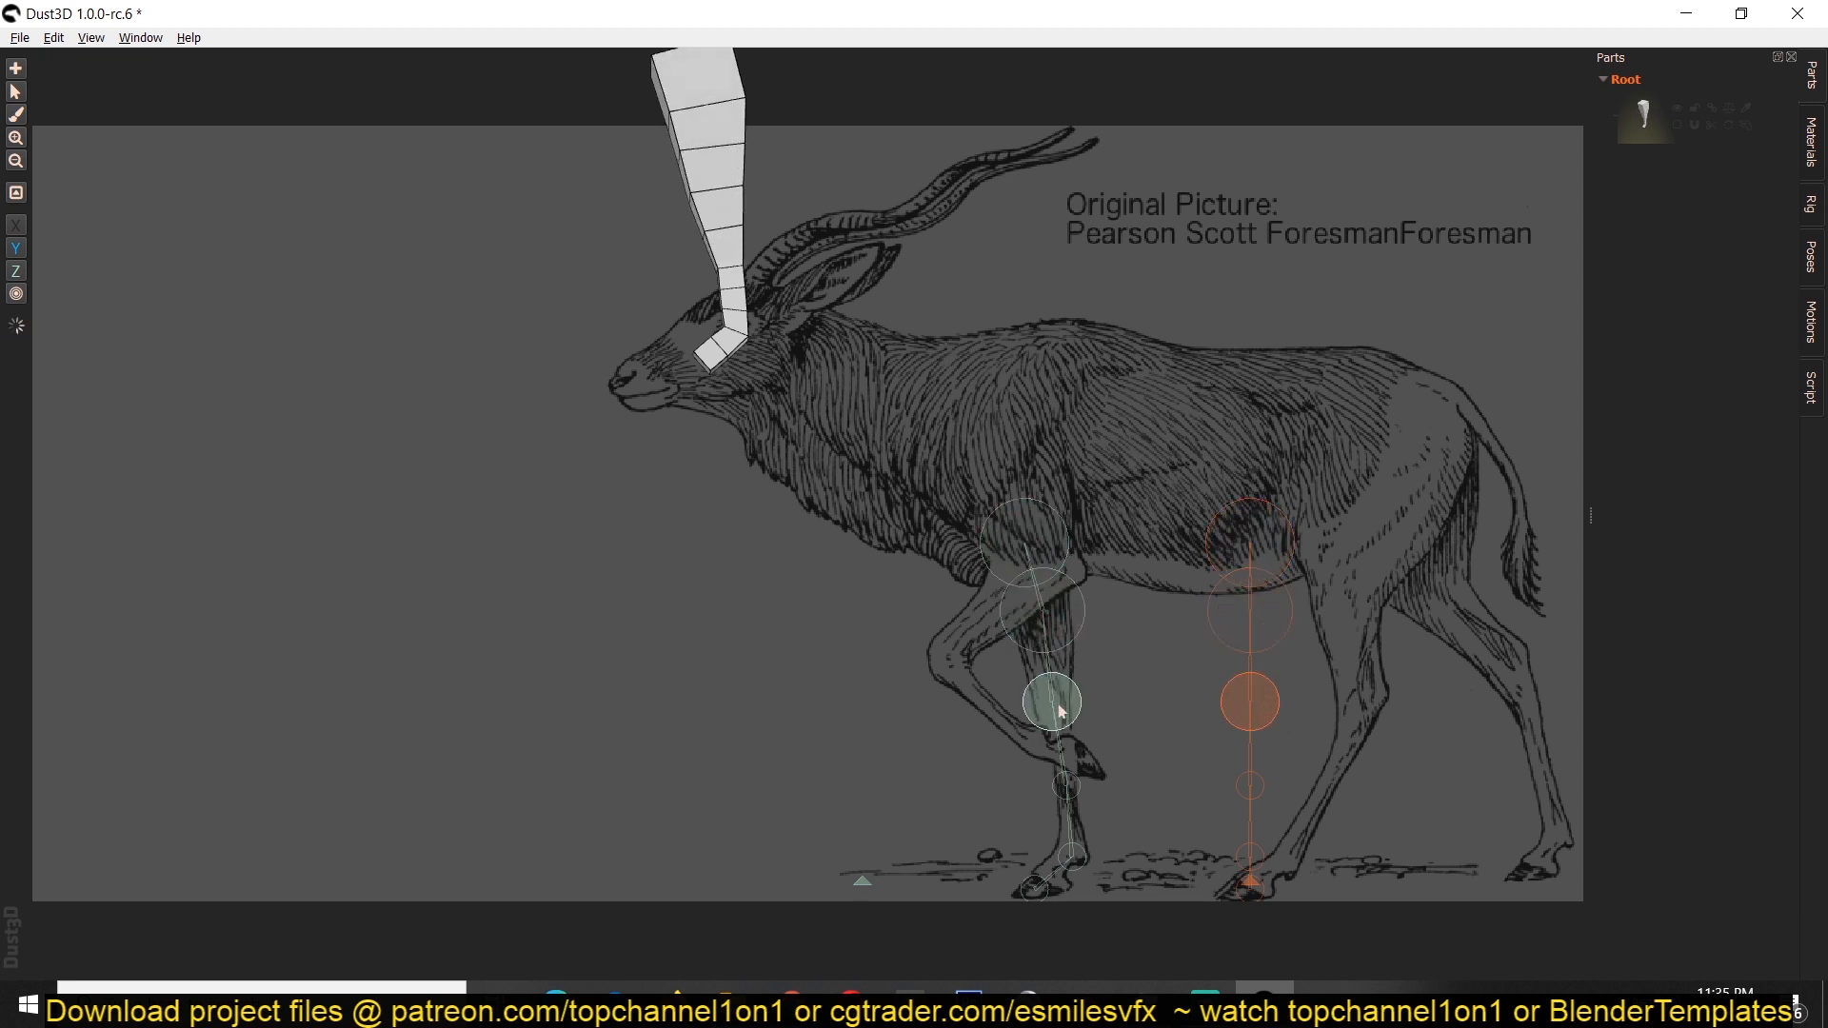
left_click(1067, 790)
scroll(1070, 800, "up", 6)
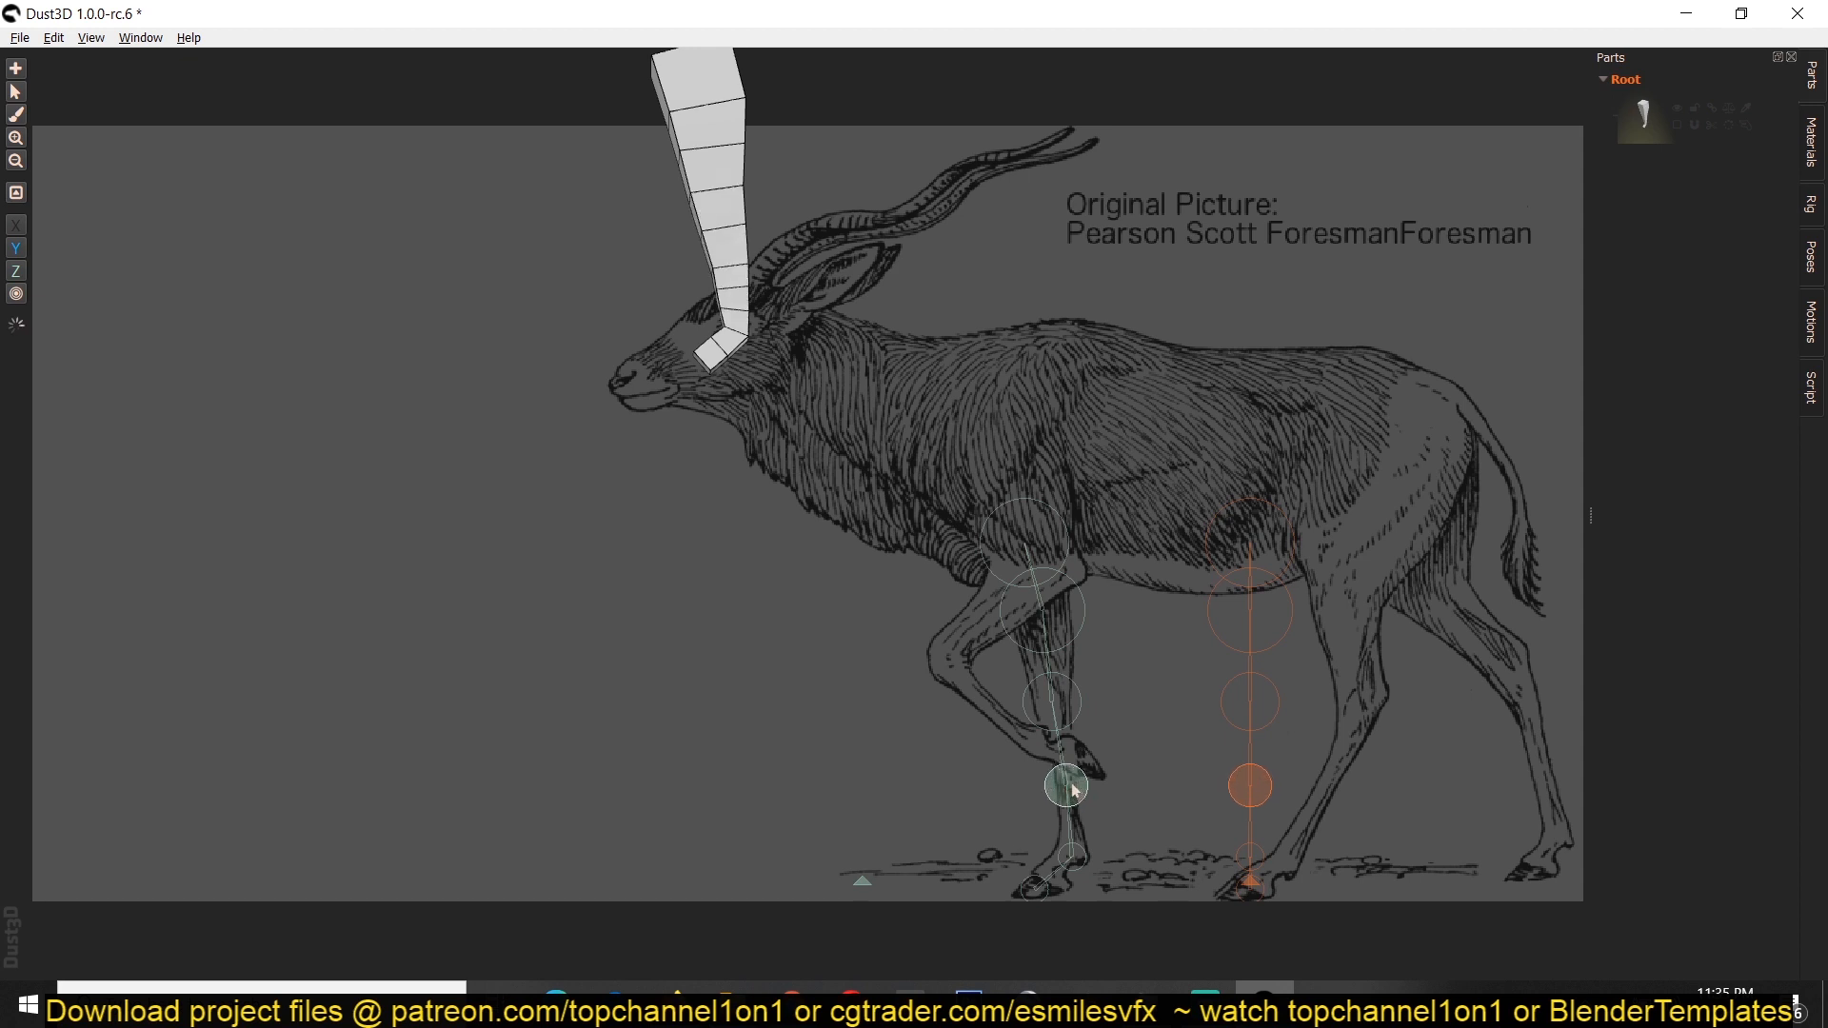
left_click(1071, 852)
scroll(1069, 847, "up", 3)
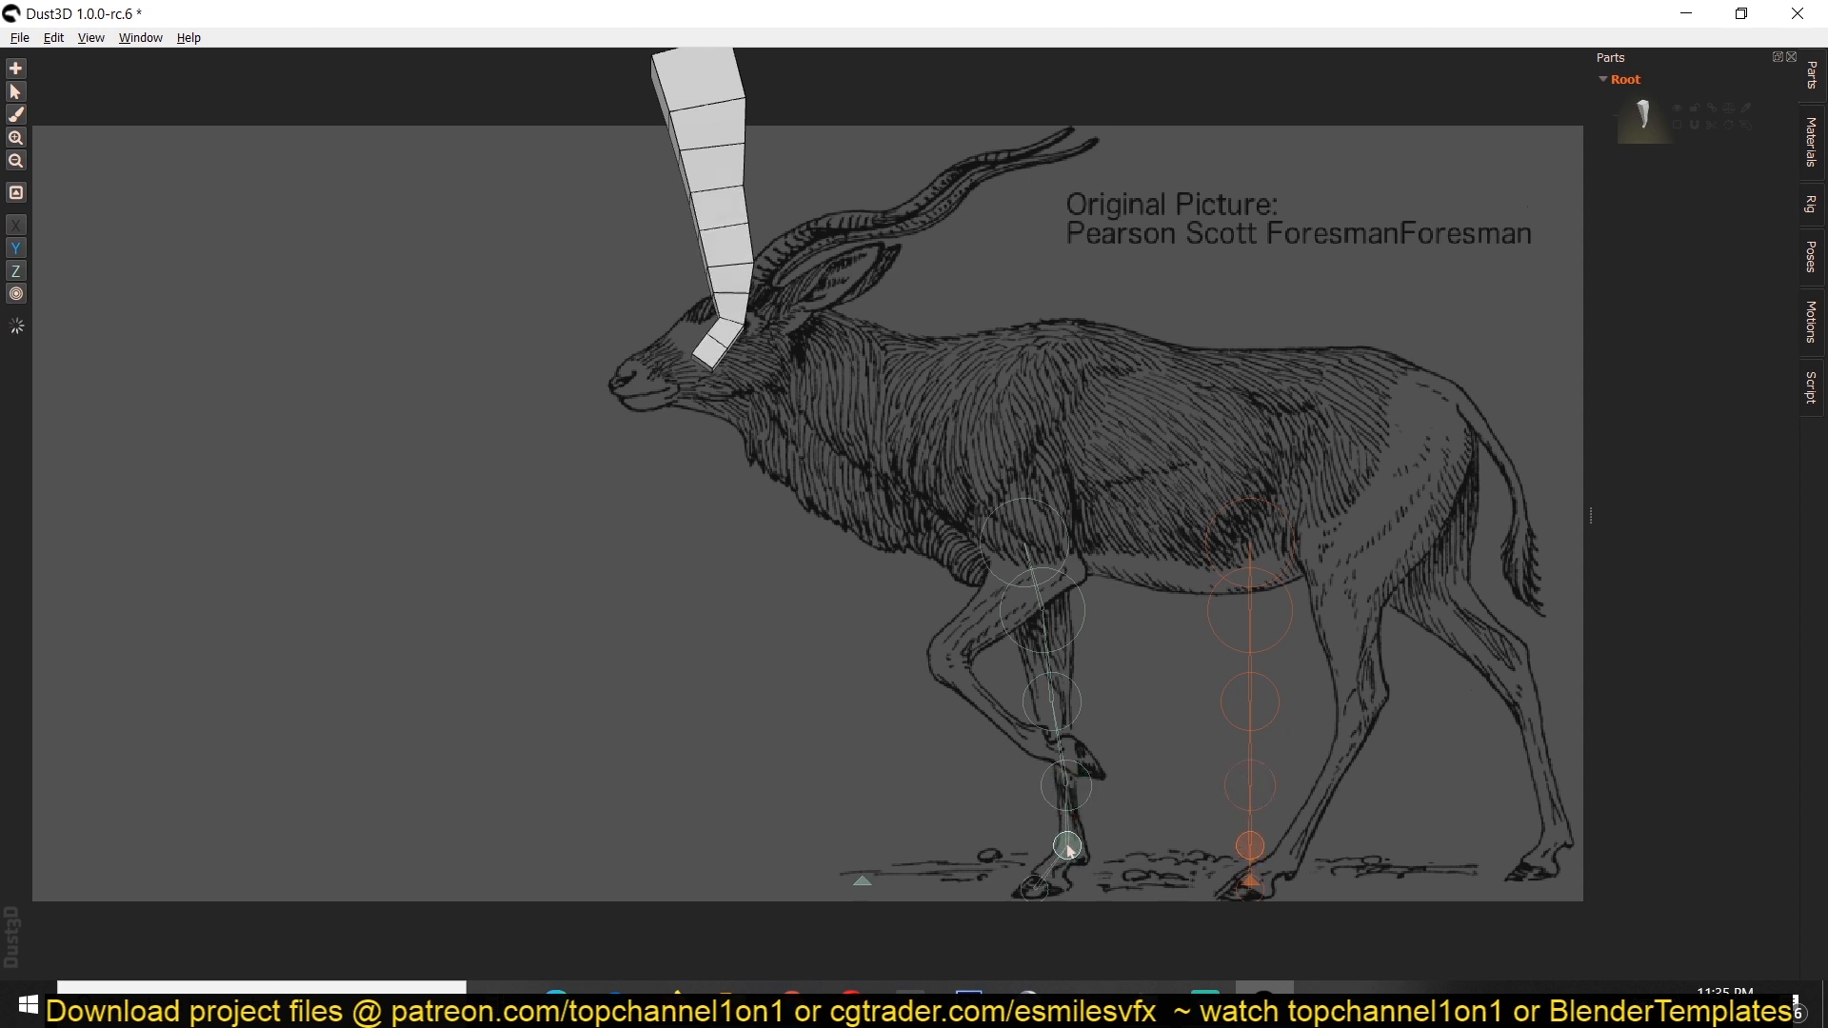
Resize the hoof node, move it up to the ankle of the standing front leg, and add a new node at the hoof tip.
left_click(1036, 890)
scroll(1038, 895, "up", 3)
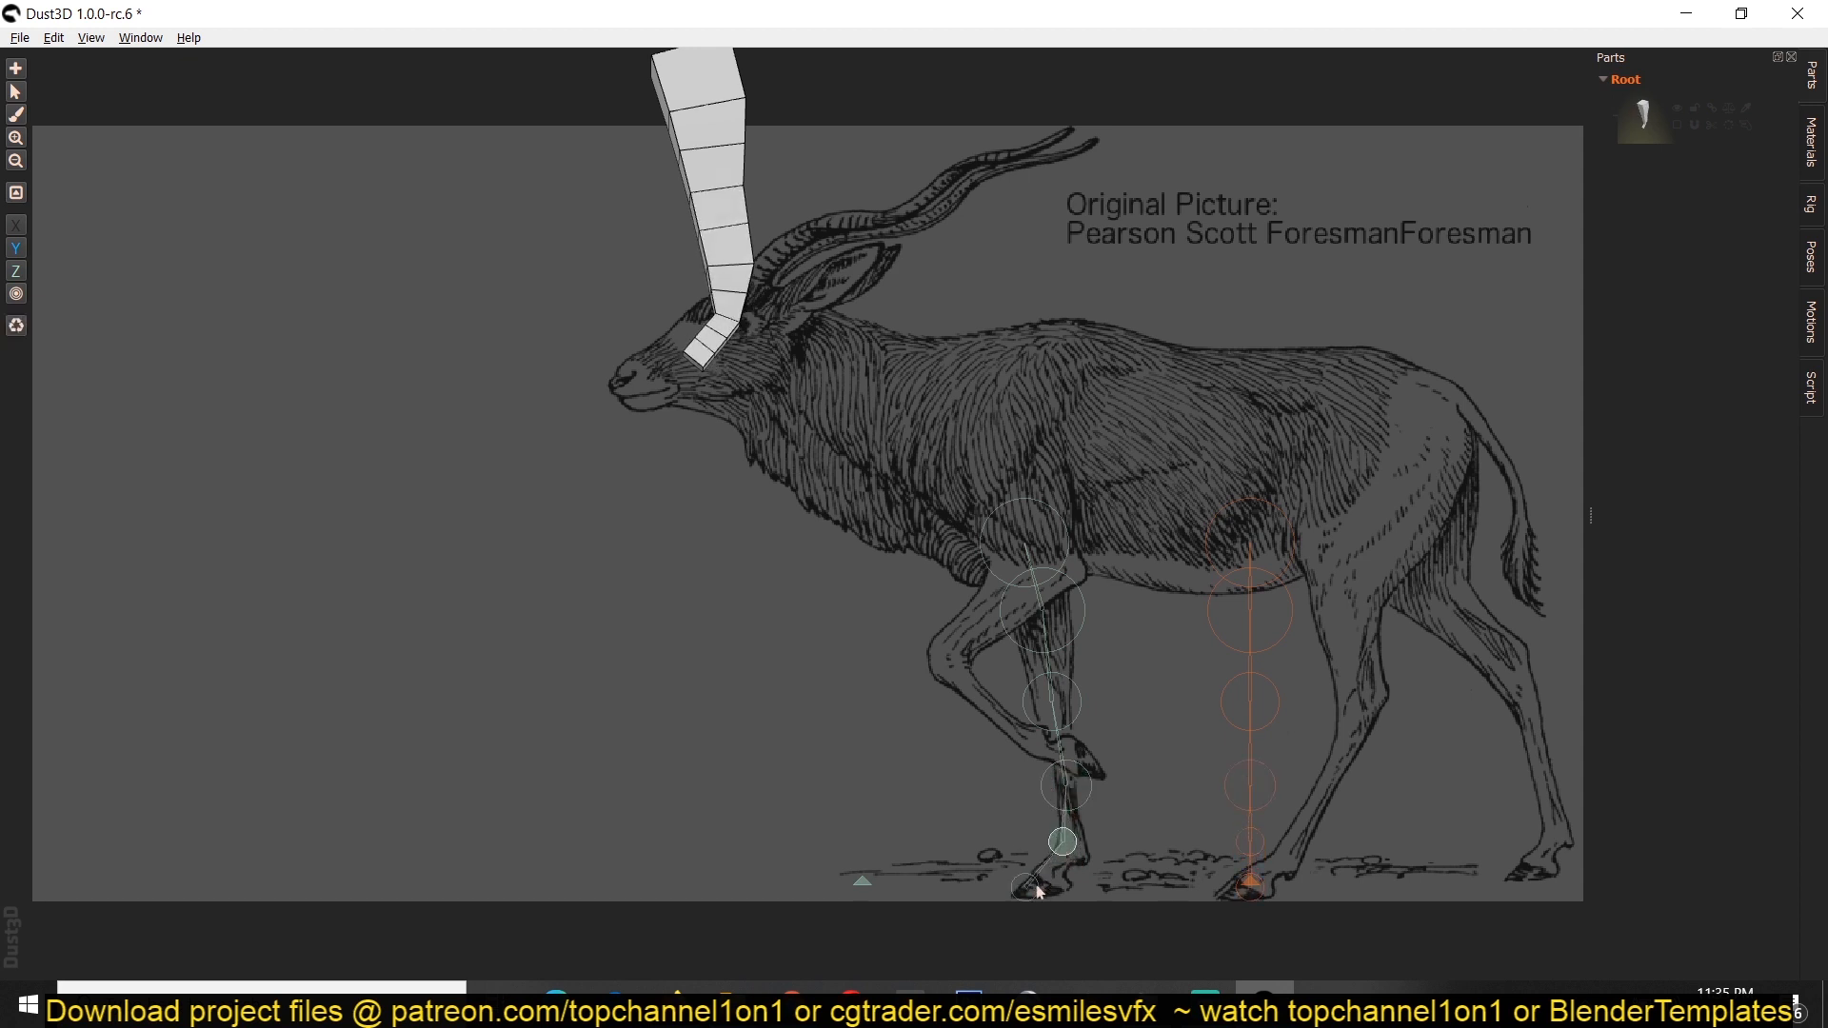
scroll(1038, 895, "up", 3)
scroll(1038, 895, "down", 5)
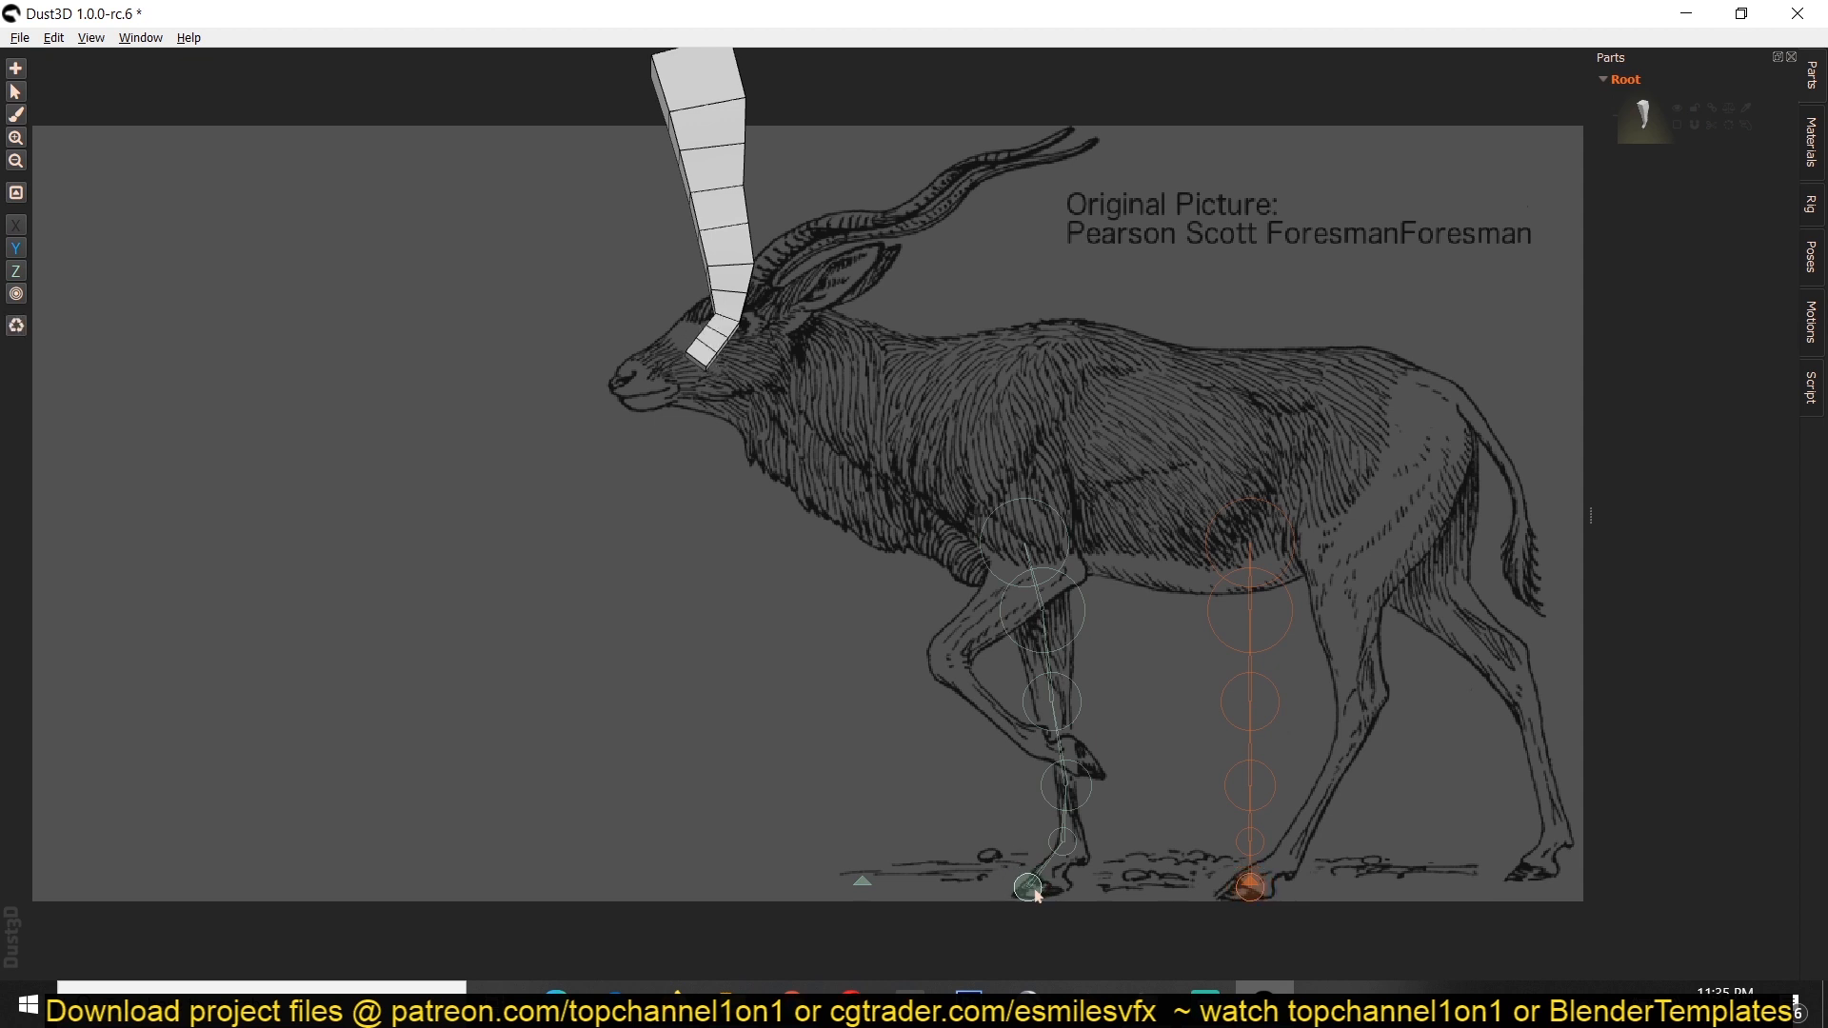
left_click_drag(1038, 893, 1054, 870)
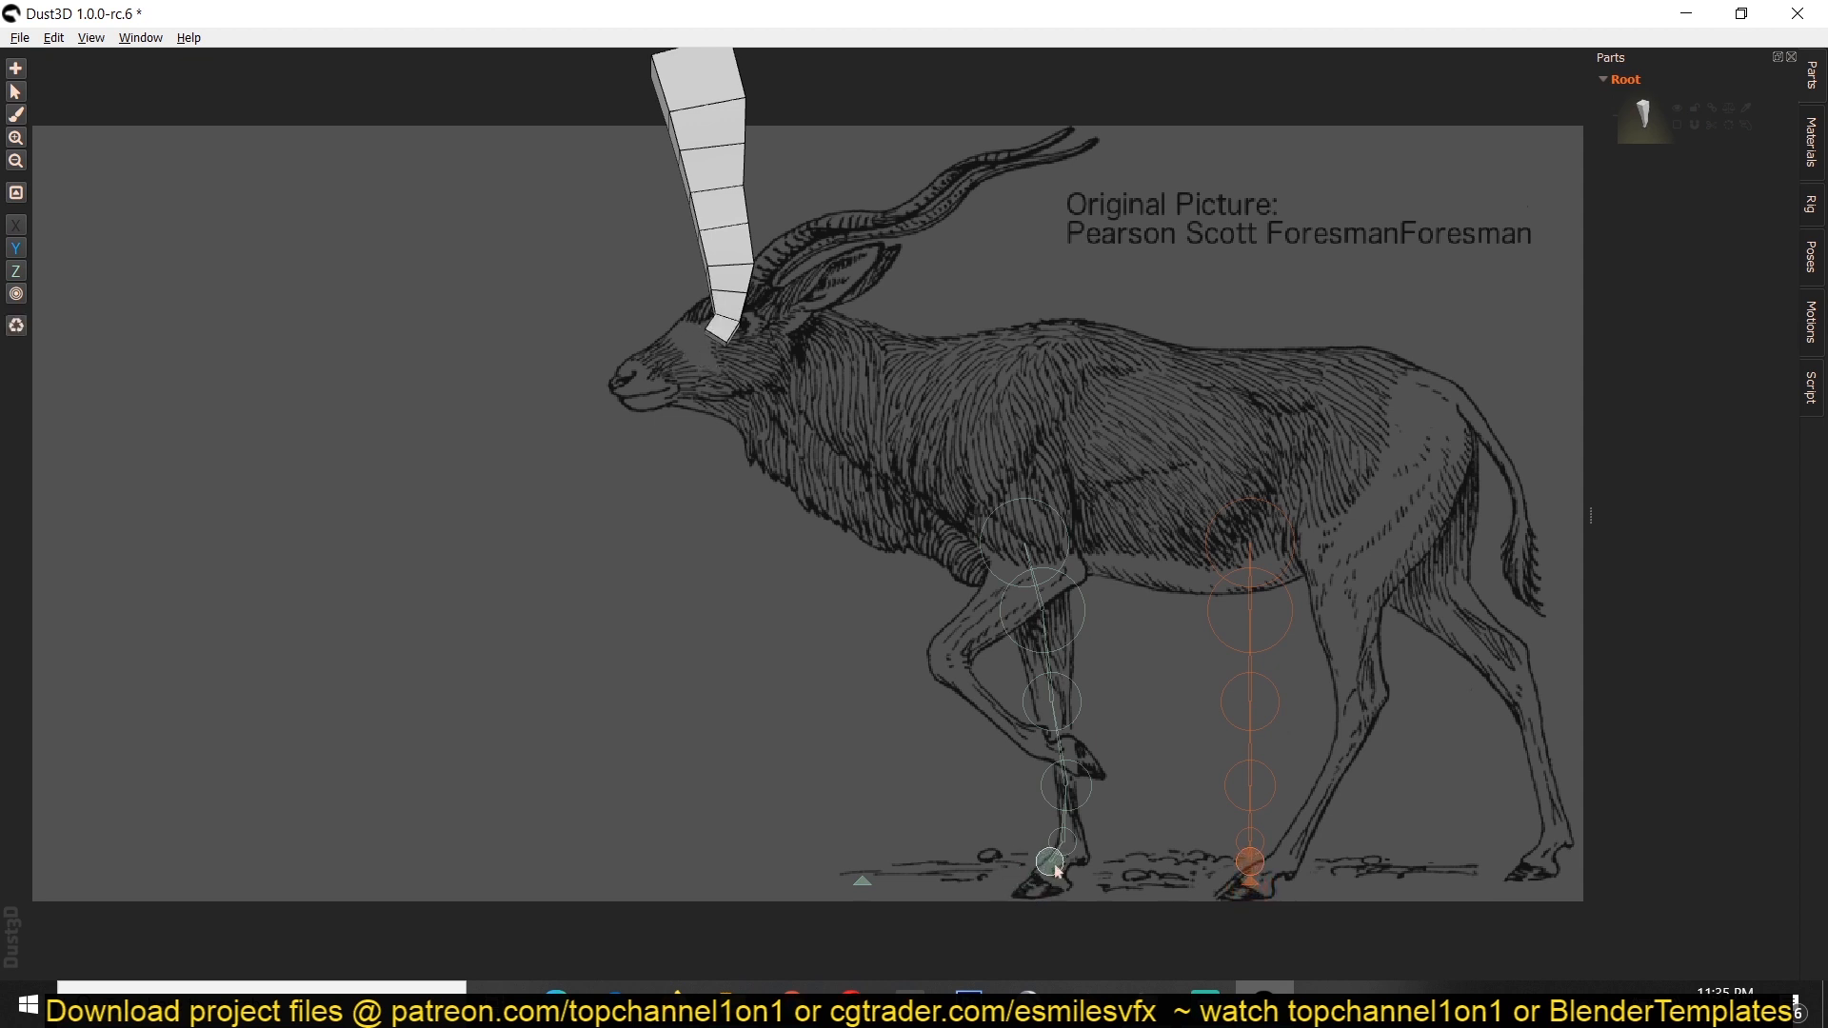
left_click(16, 70)
left_click(1027, 889)
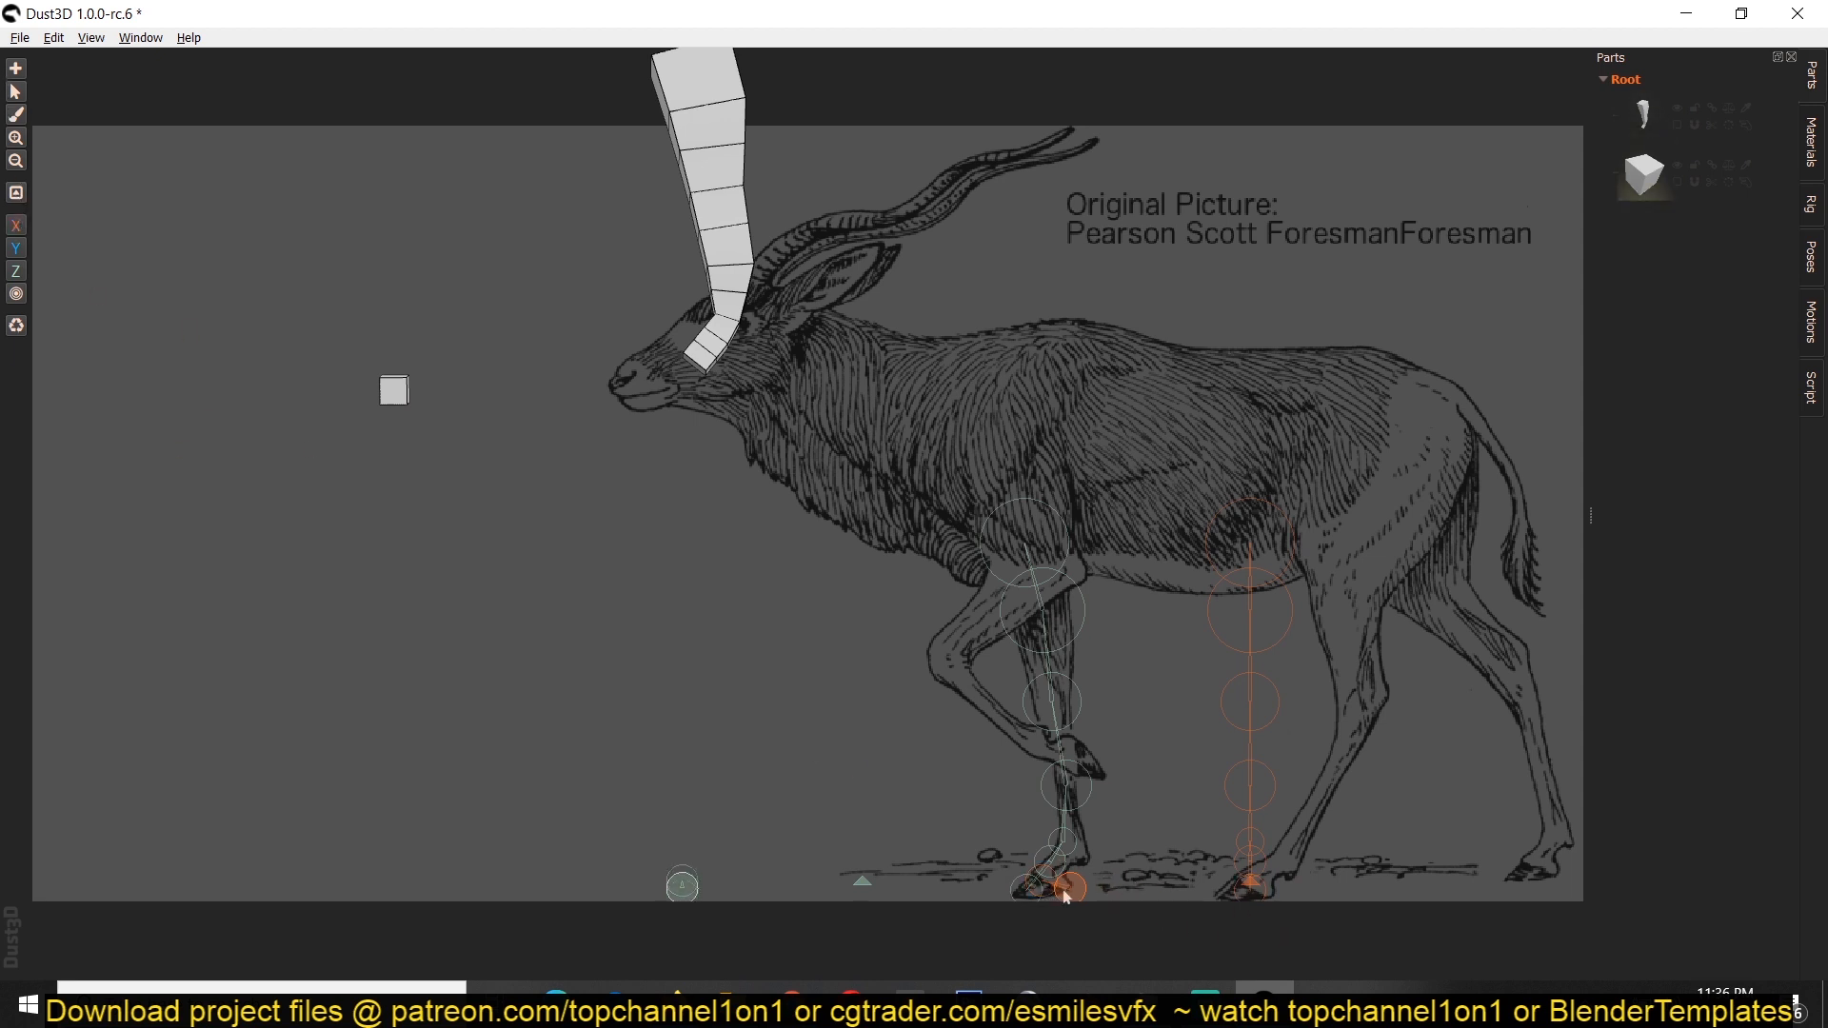
Line up the separate hoof part's nodes with the leg in the front profile and shift them onto the standing front hoof.
left_click_drag(1071, 888, 1246, 888)
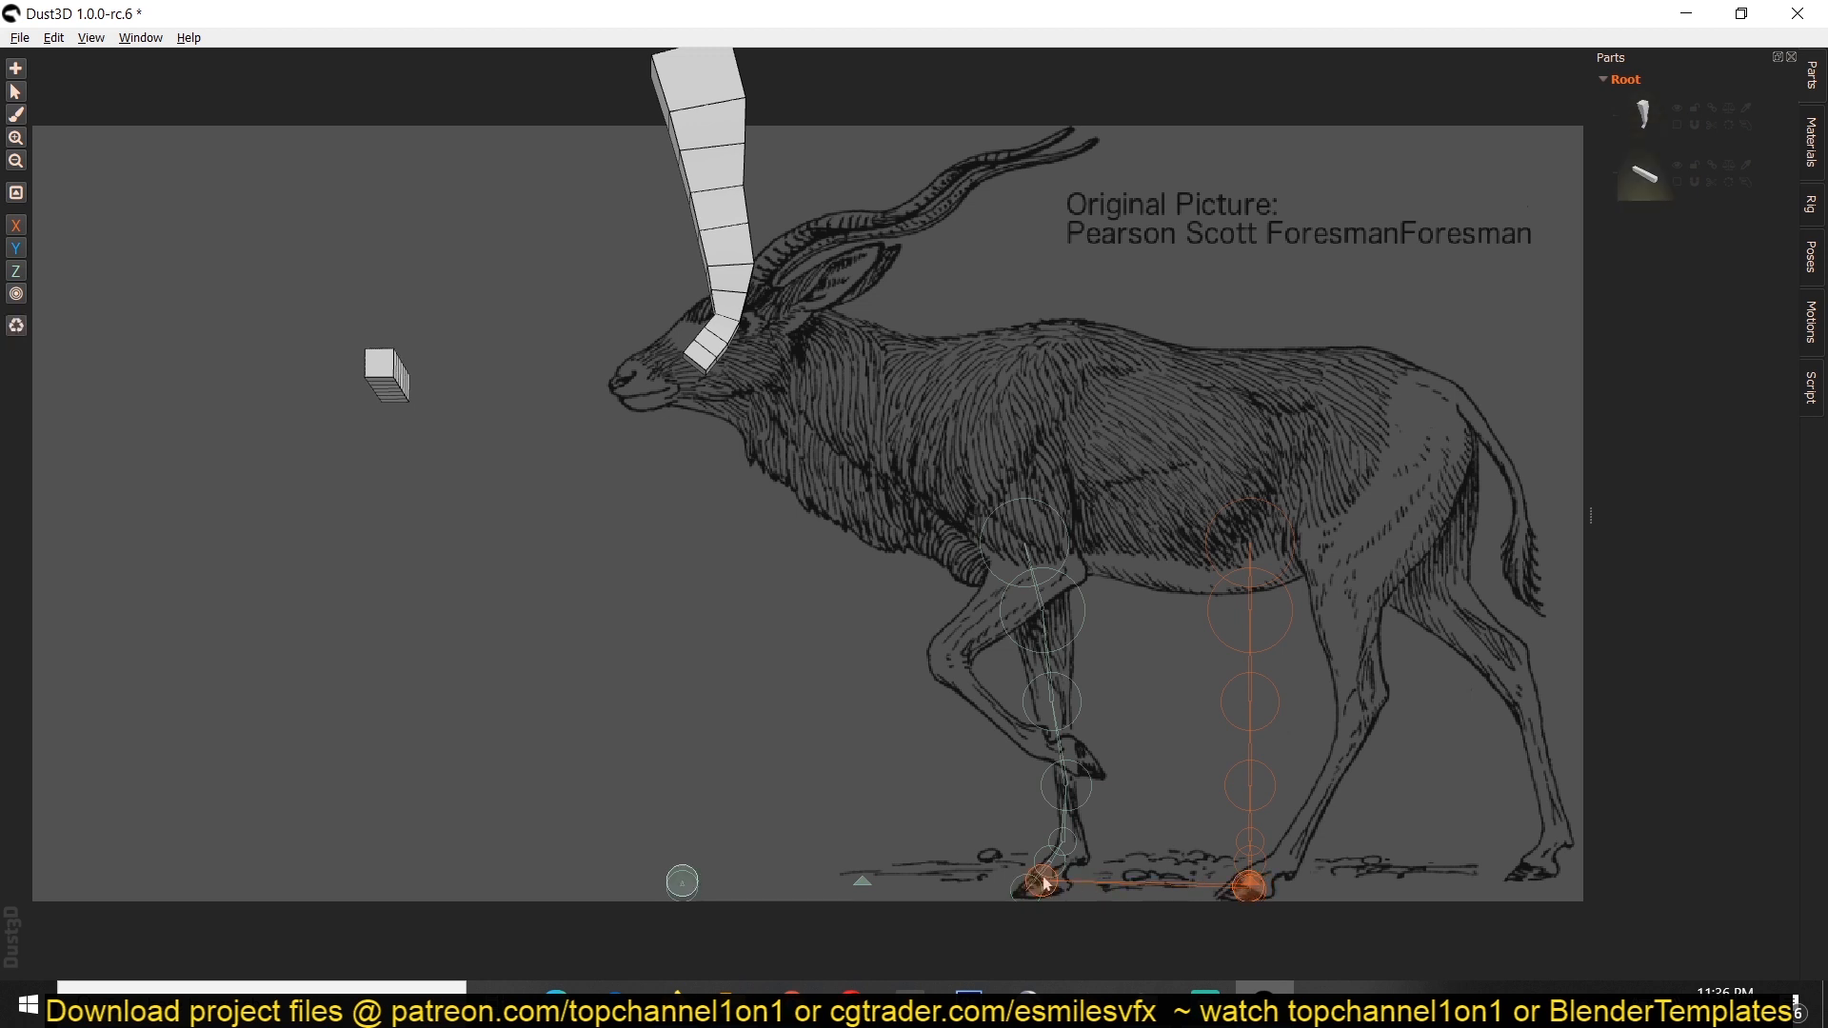
left_click_drag(1046, 878, 1251, 864)
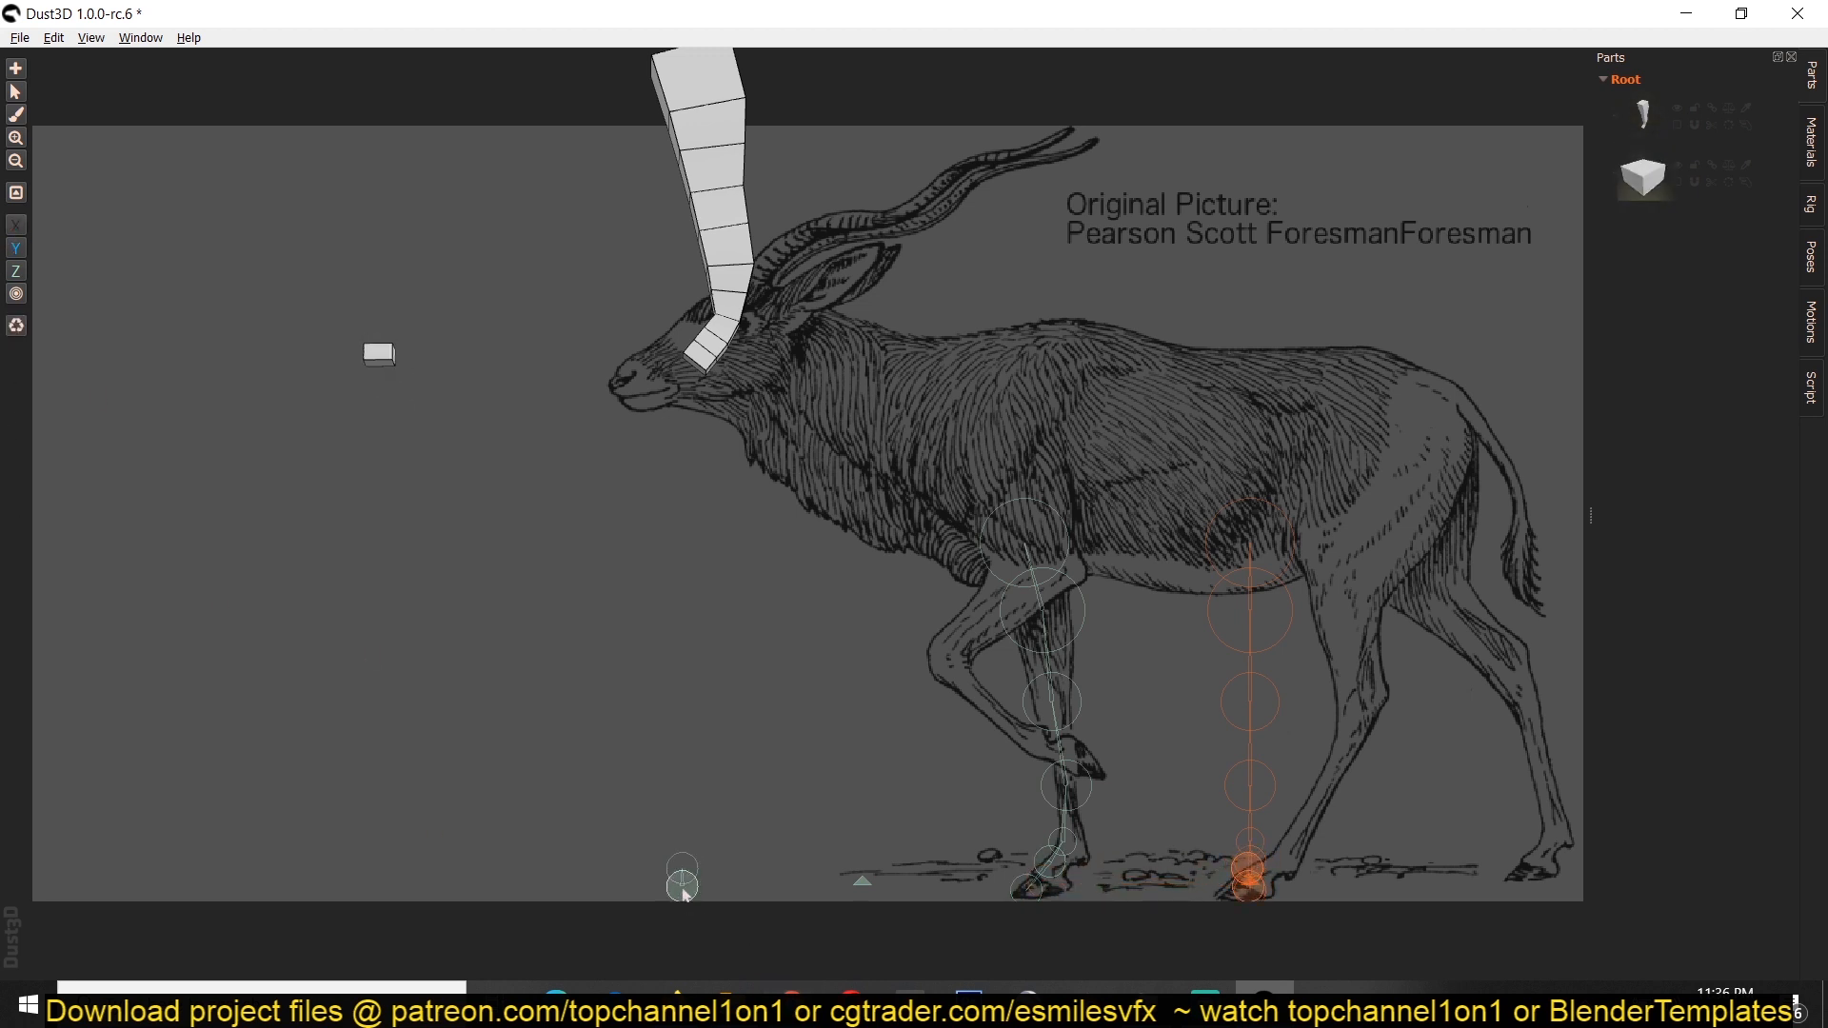
left_click_drag(682, 886, 1039, 878)
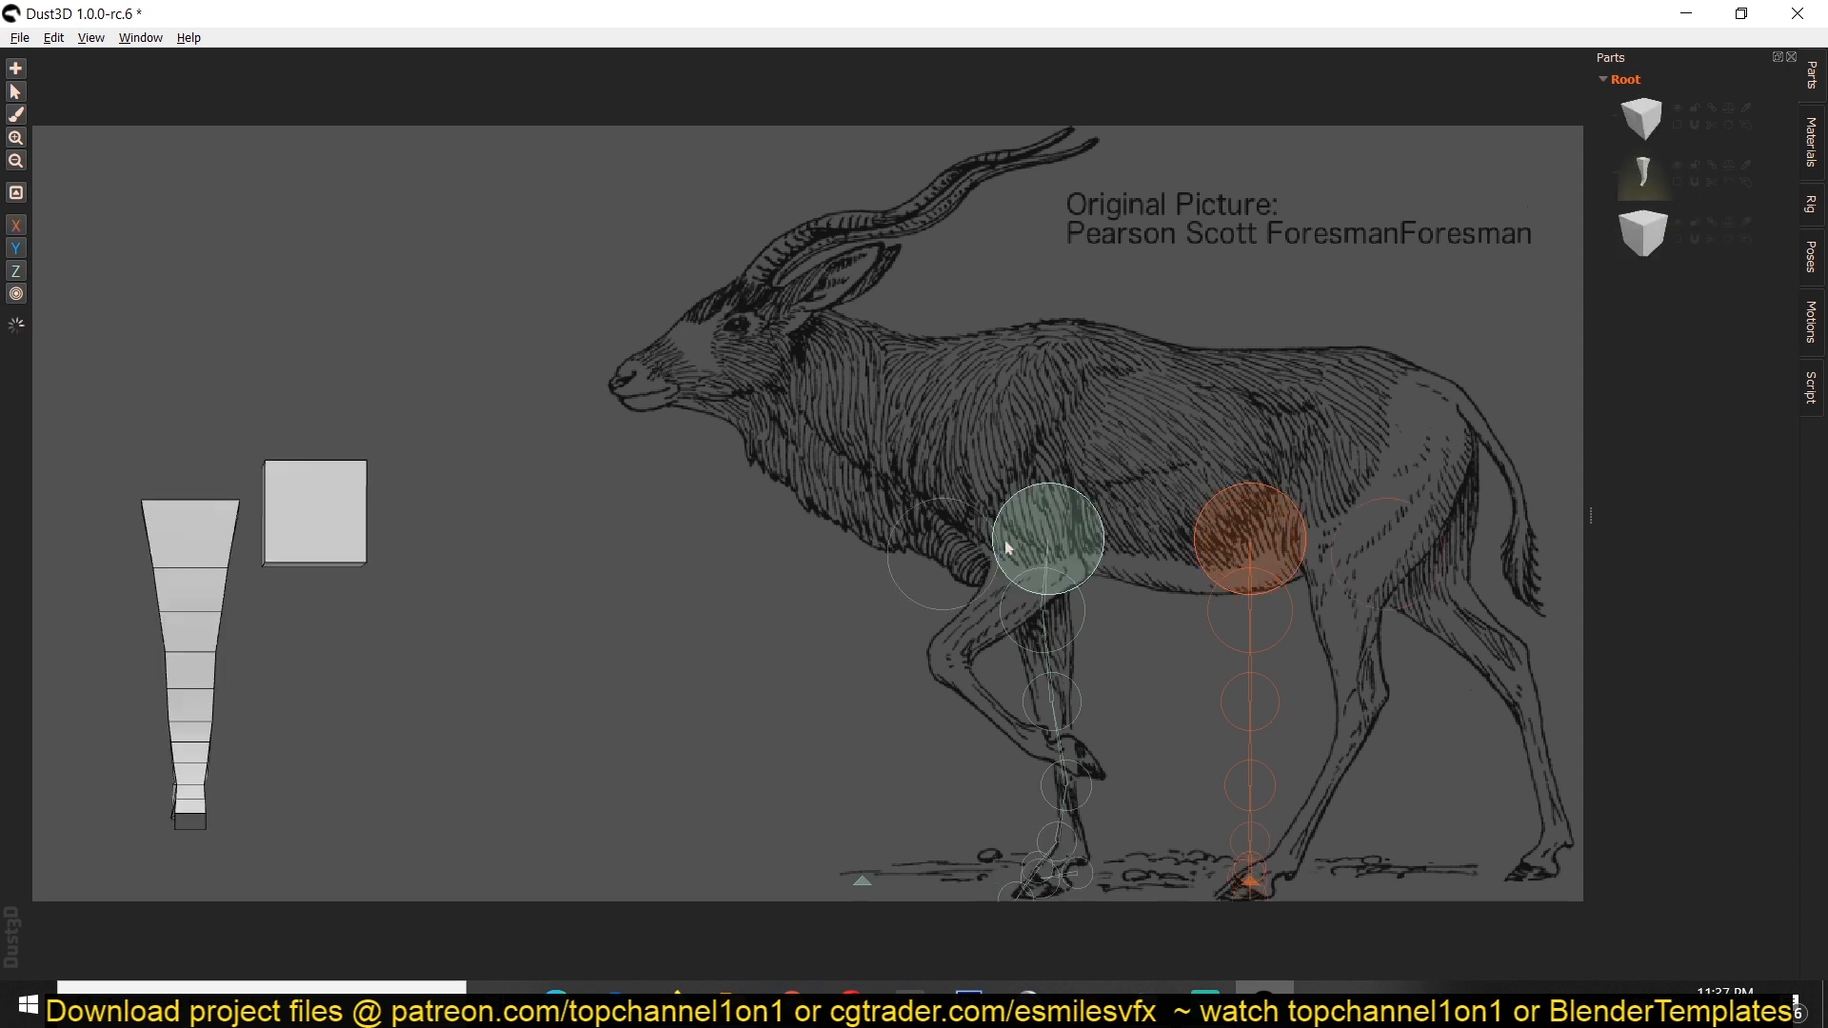
Centre the shoulder node over the front leg and chain new nodes from the shoulder through the knee to the raised hoof.
mouse_move(1005, 546)
left_mouse_down()
mouse_move(930, 550)
mouse_move(1023, 542)
left_mouse_up()
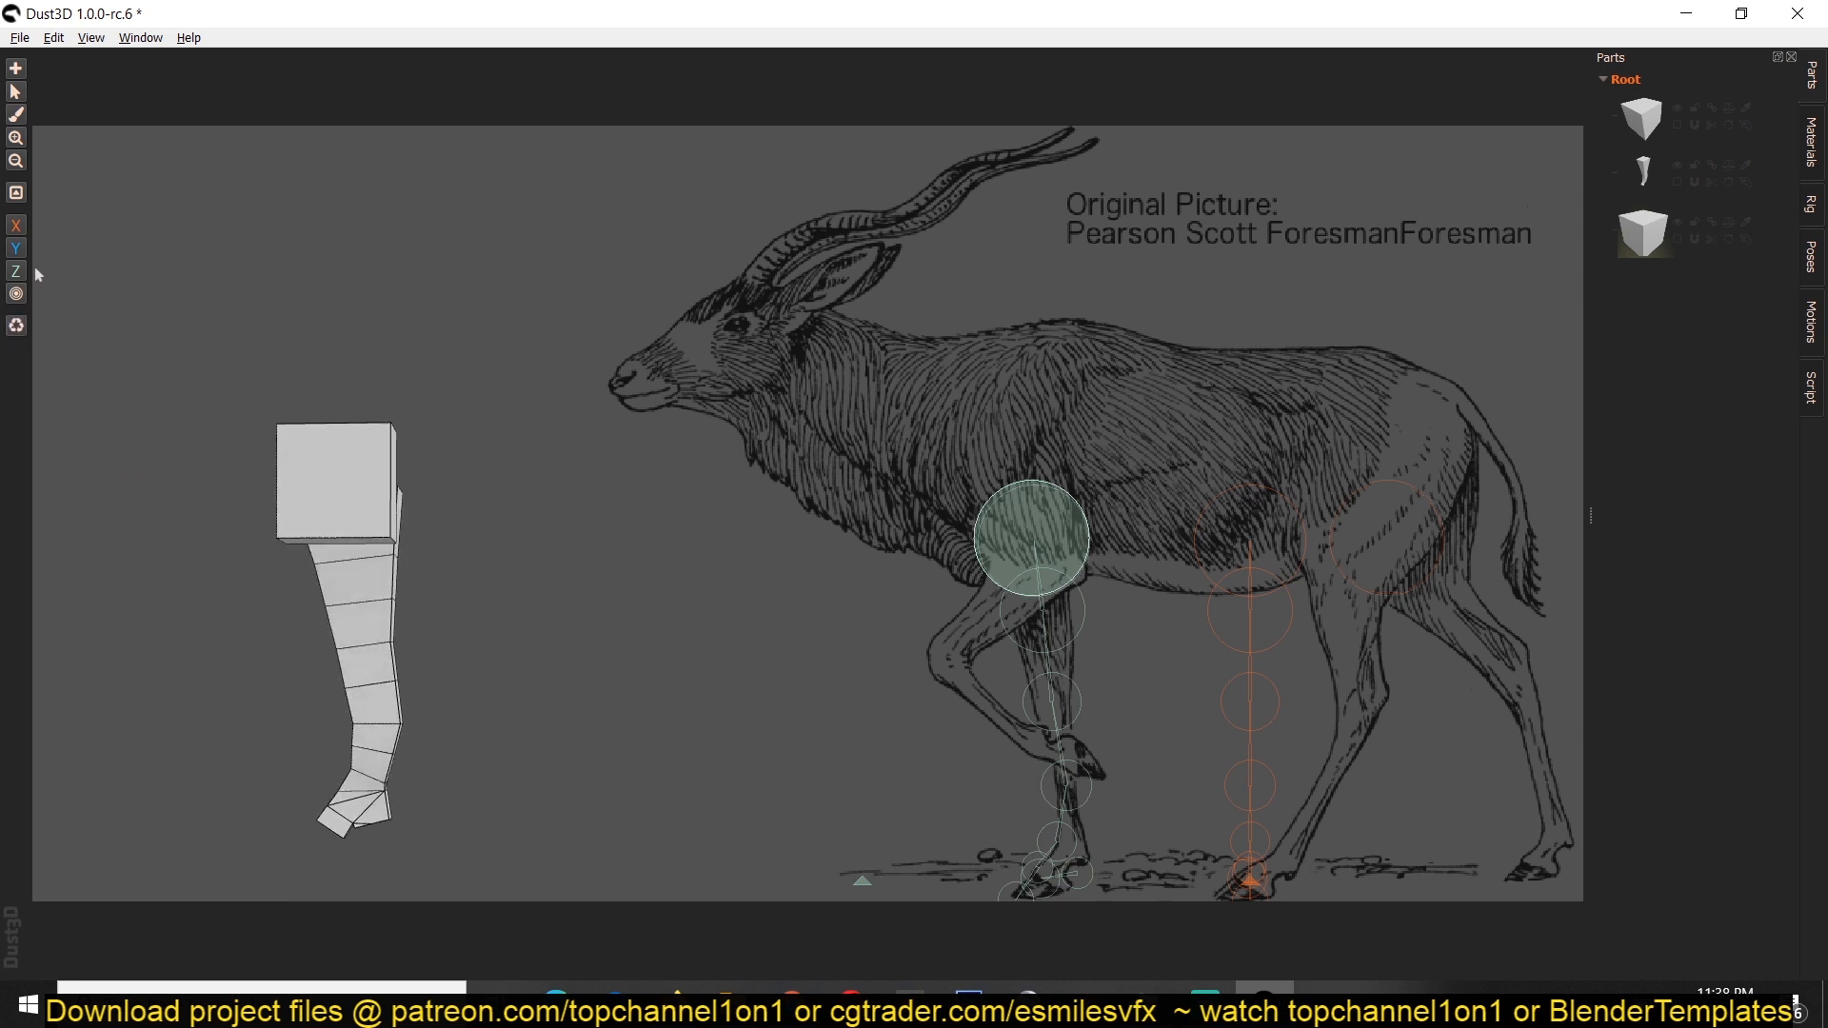
left_click(16, 69)
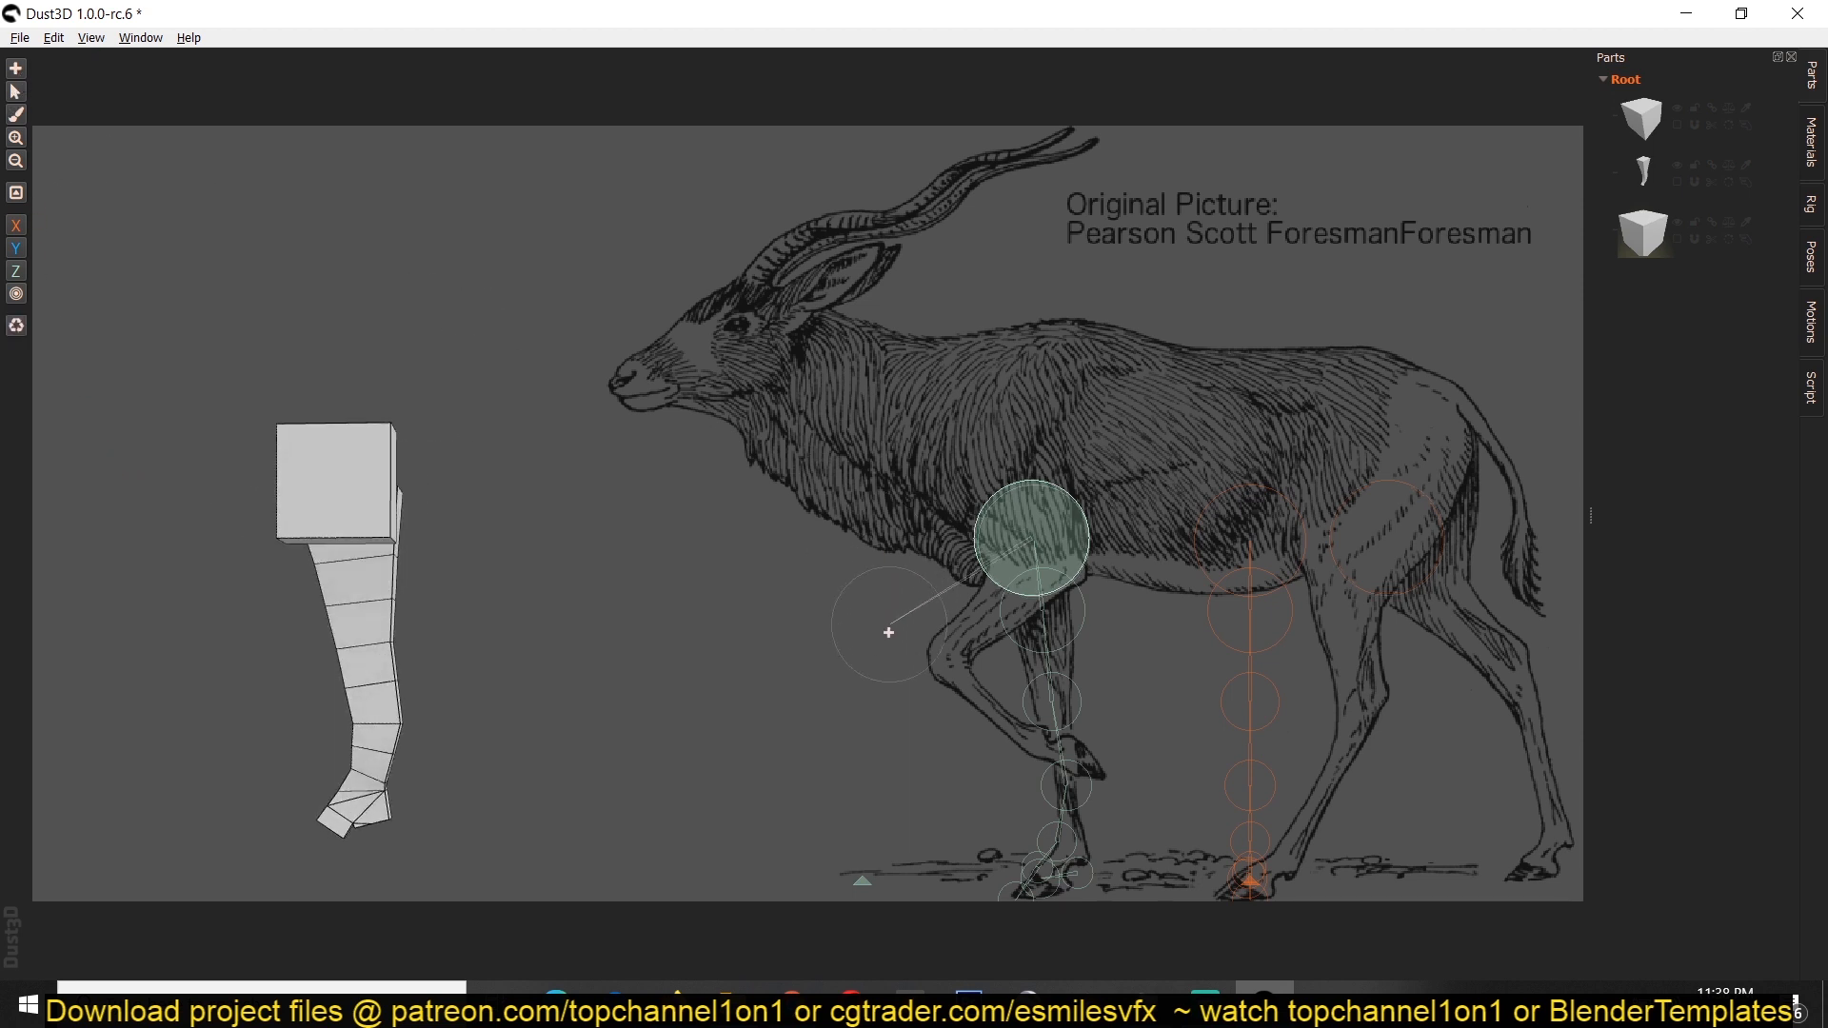
left_click(940, 653)
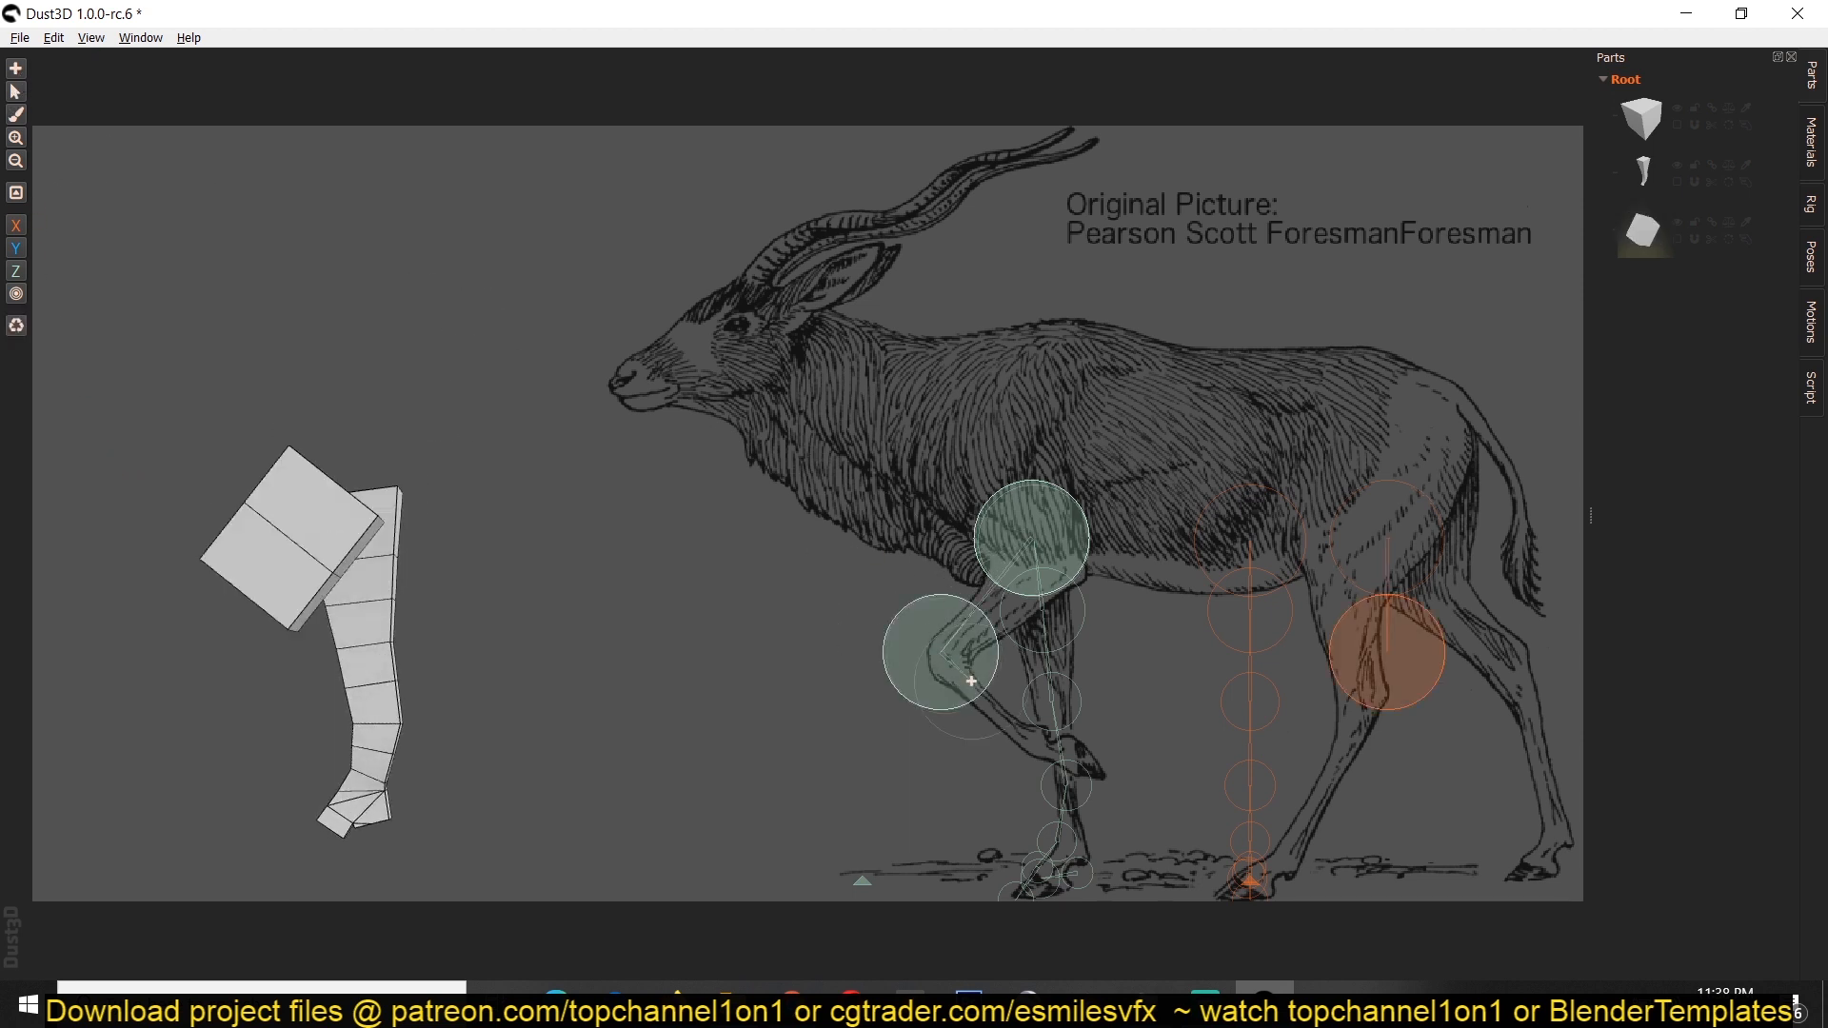
left_click(1024, 735)
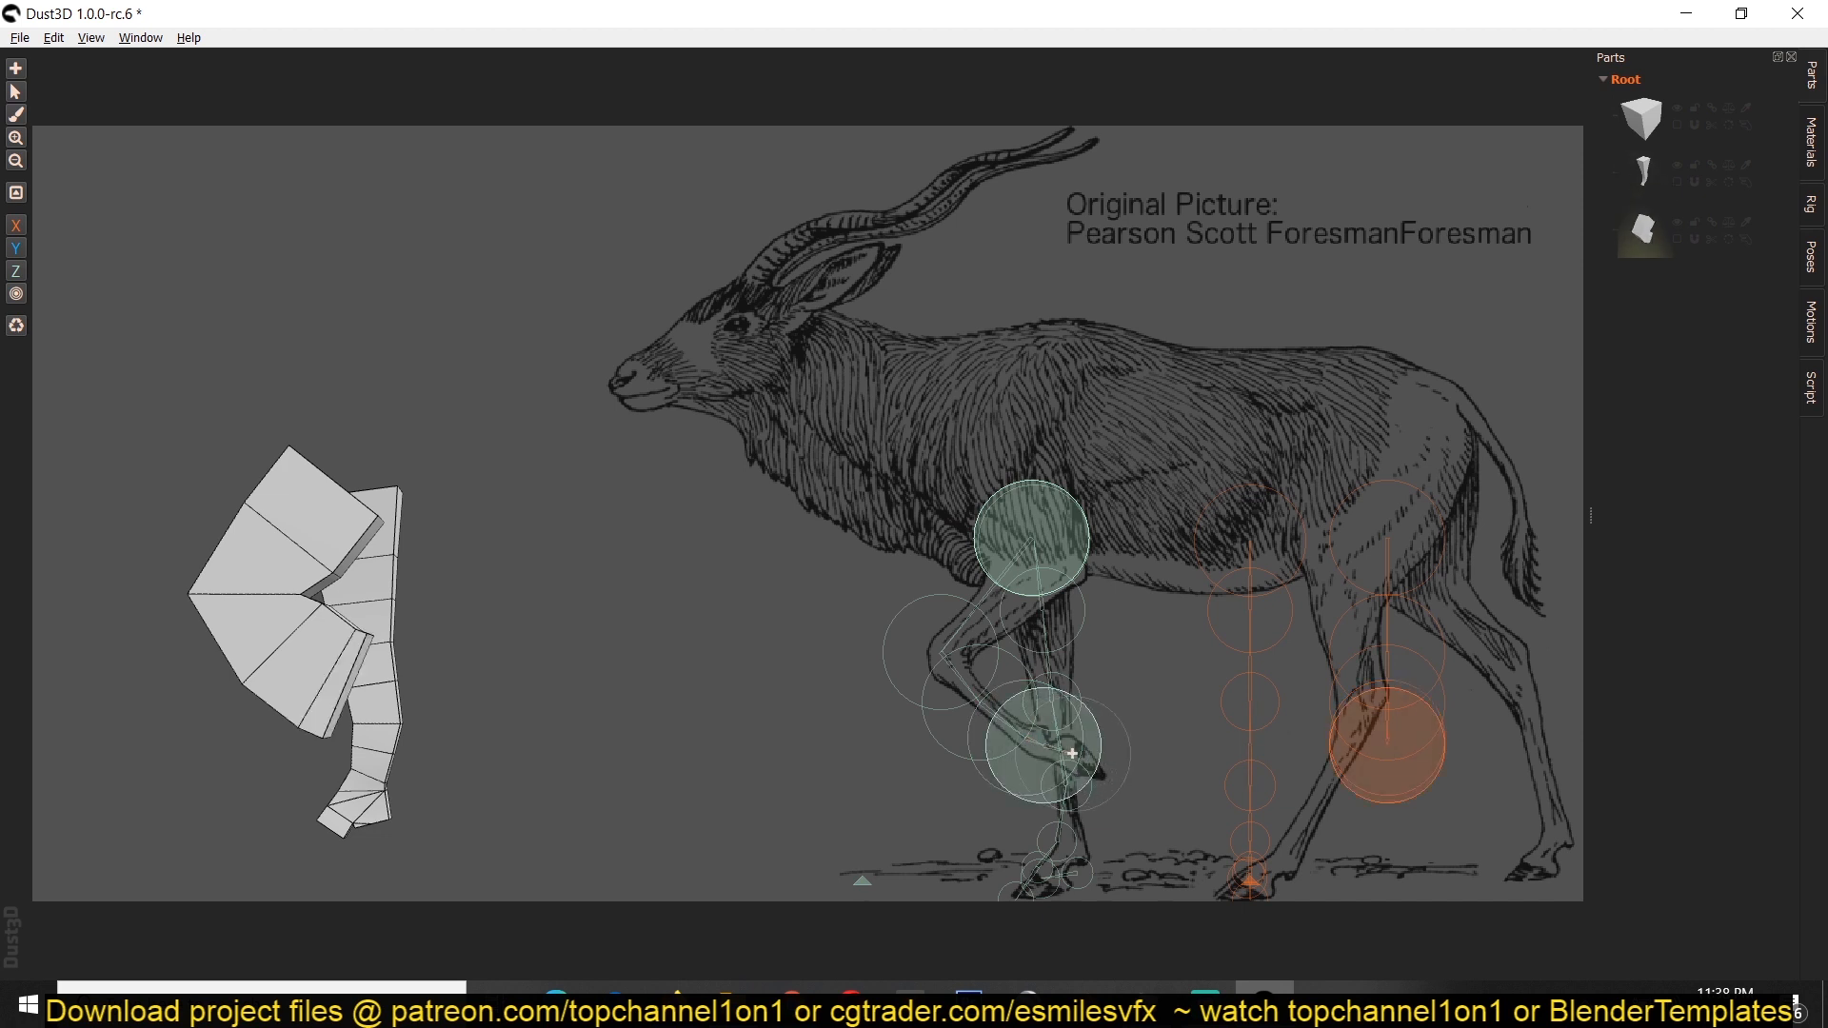
left_click(1073, 754)
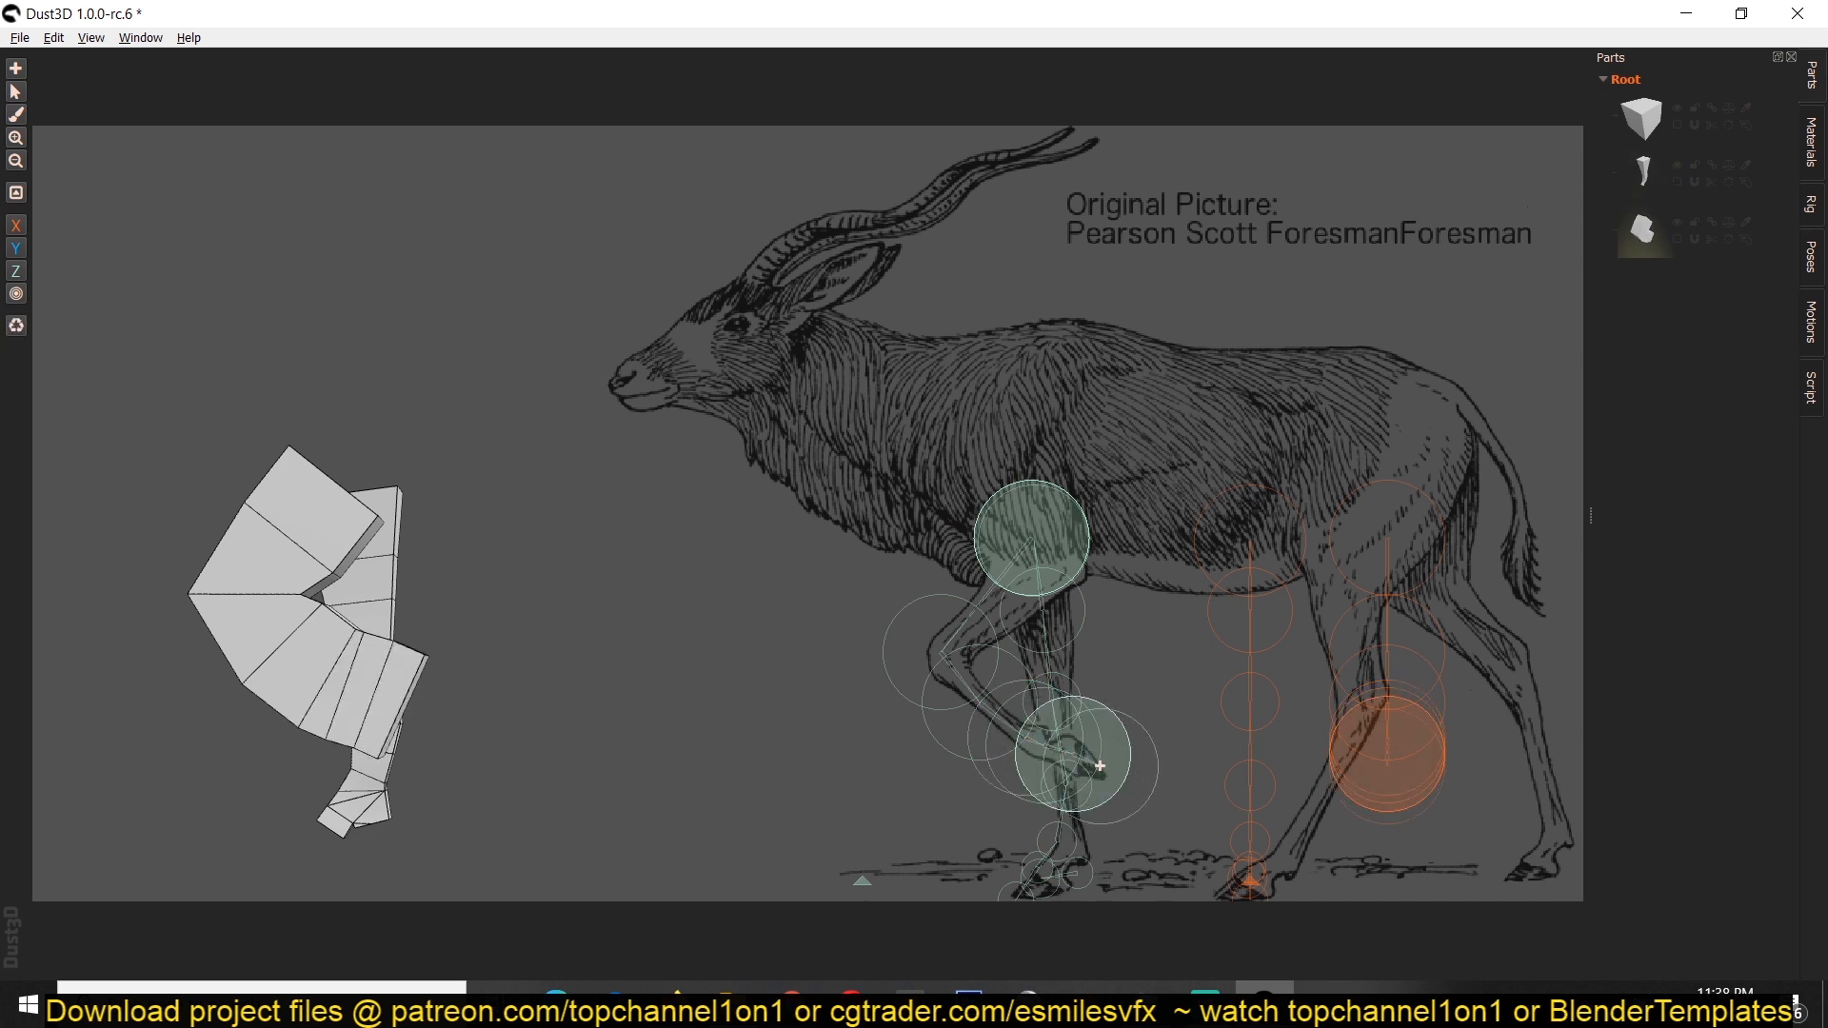
left_click(1101, 765)
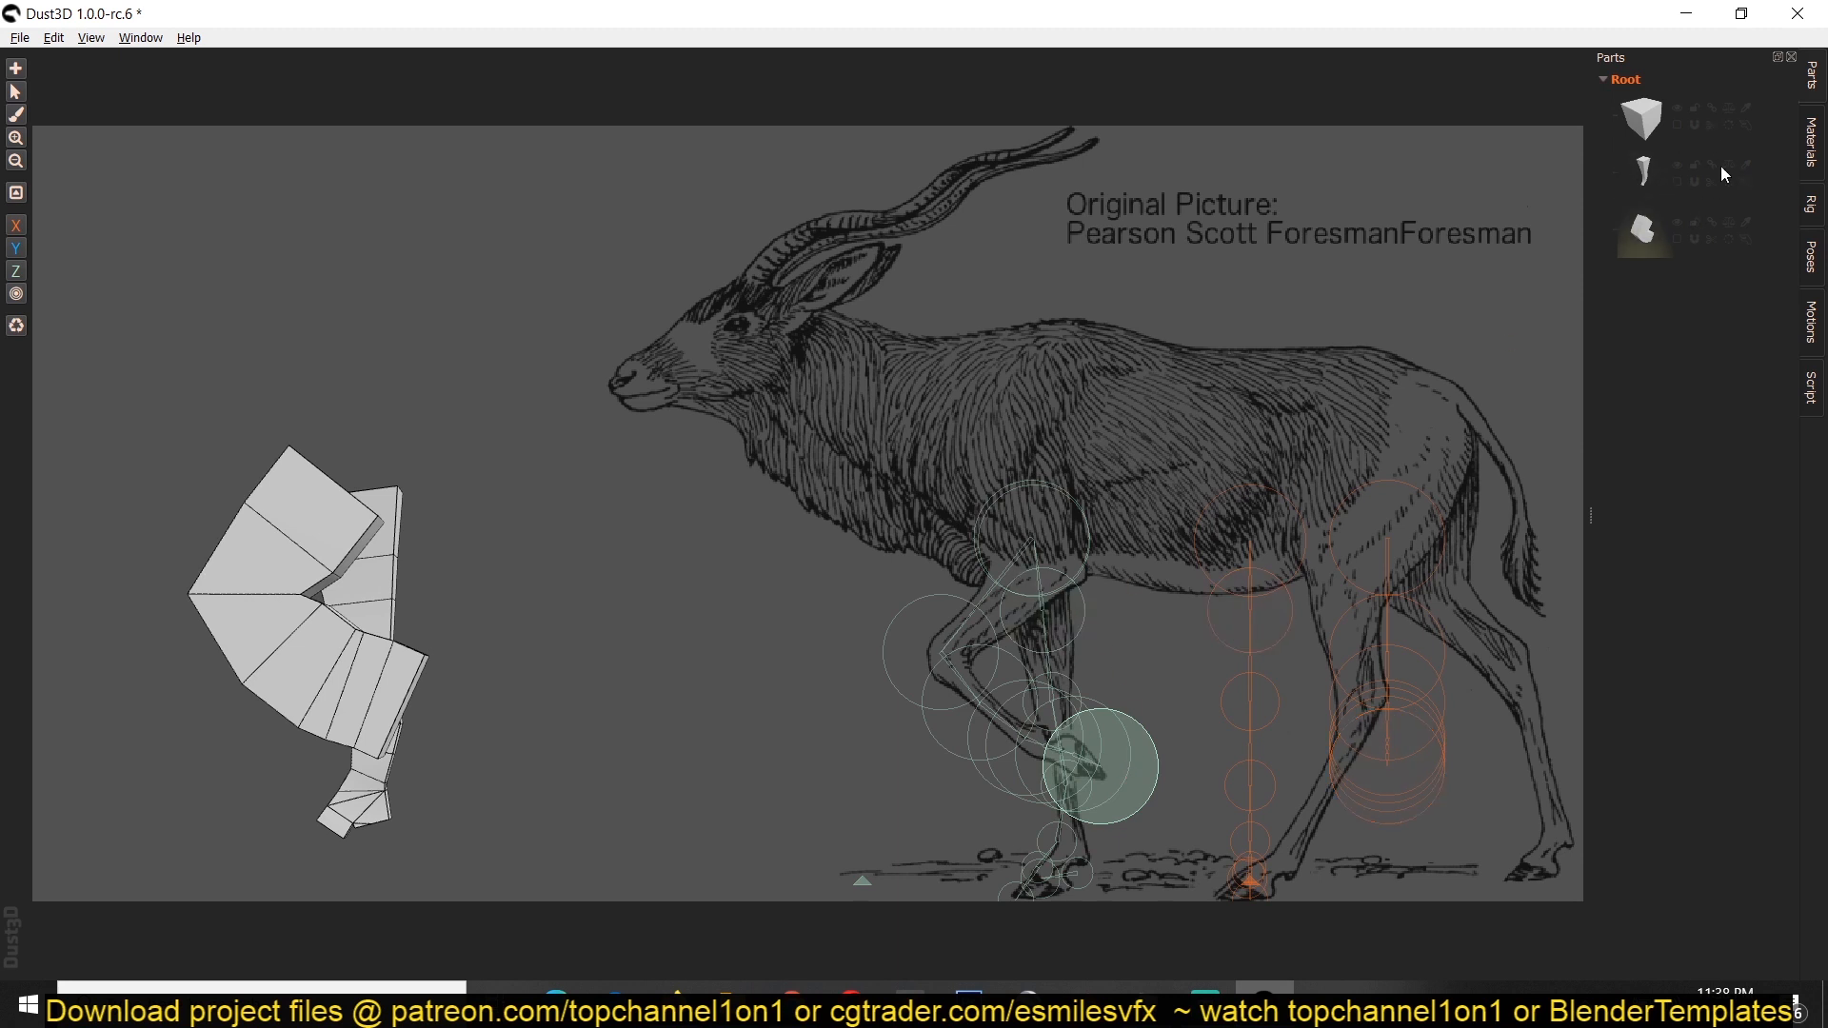
Hide the standing leg's nodes, and move the raised leg's knee node up onto the upper leg and shrink it.
left_click(1675, 168)
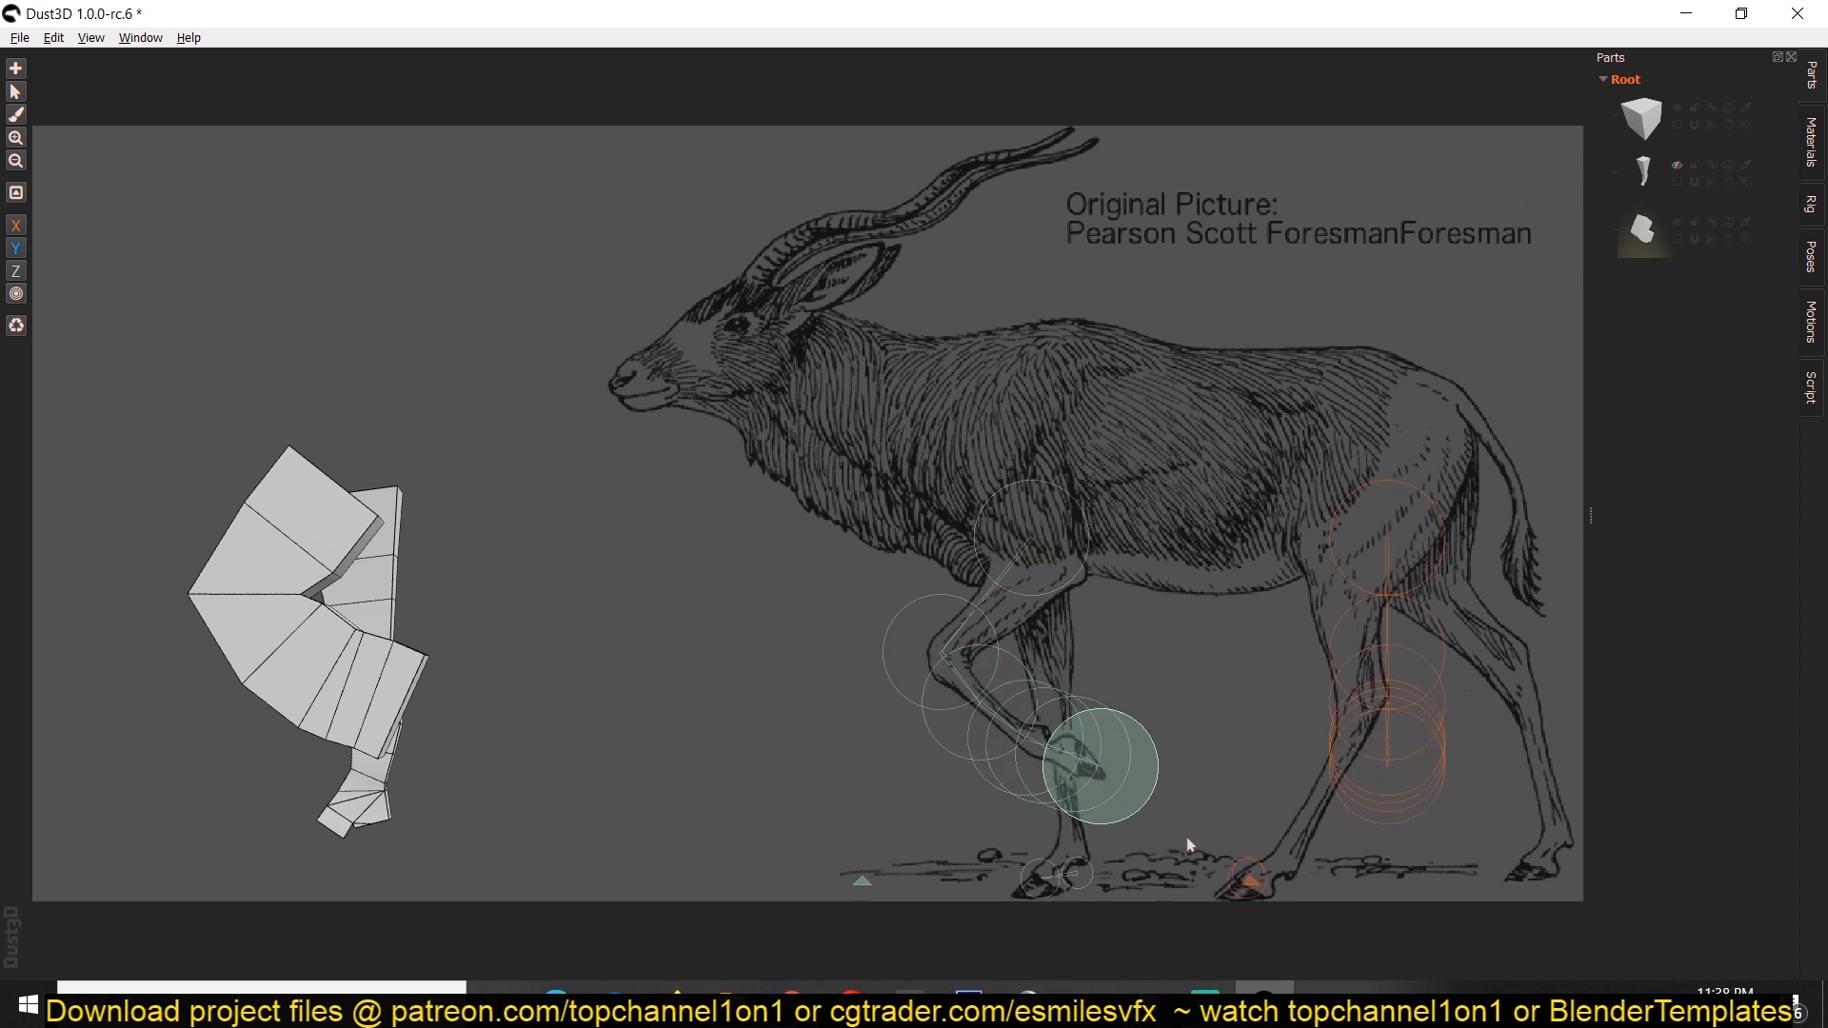
scroll(1139, 807, "down", 2)
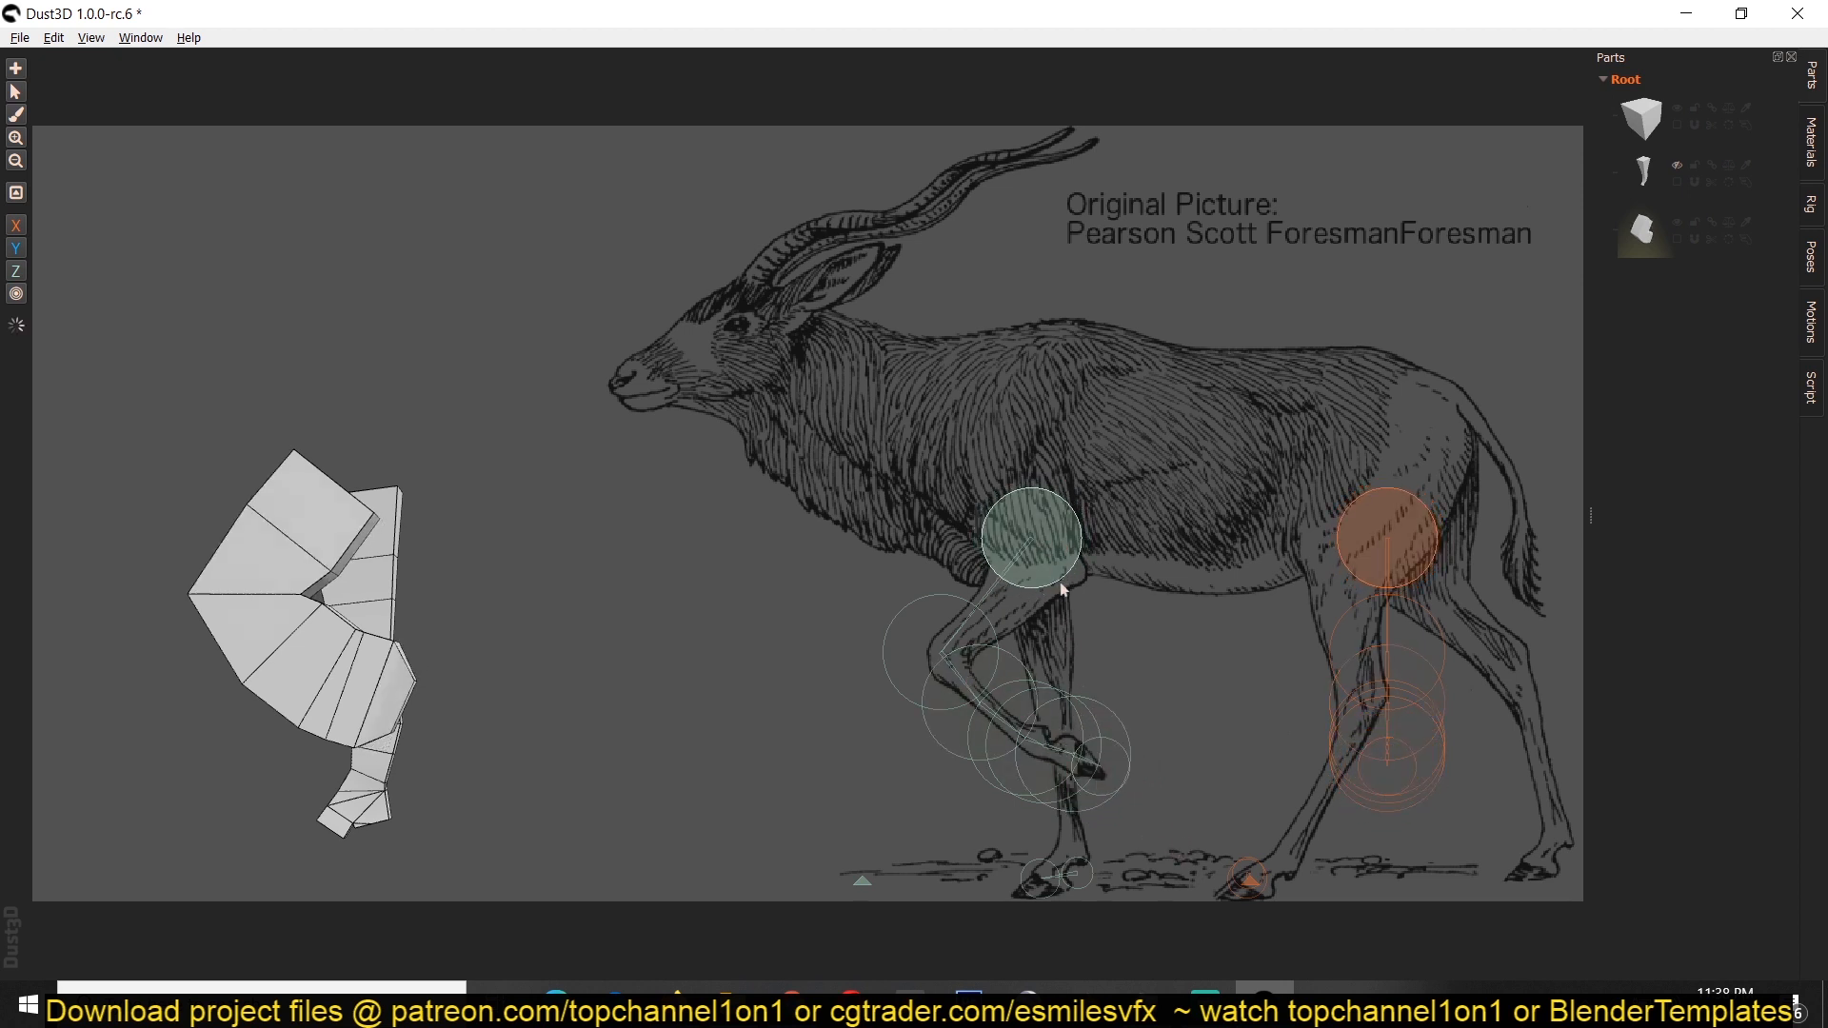
scroll(1062, 585, "up", 2)
left_click_drag(944, 648, 982, 600)
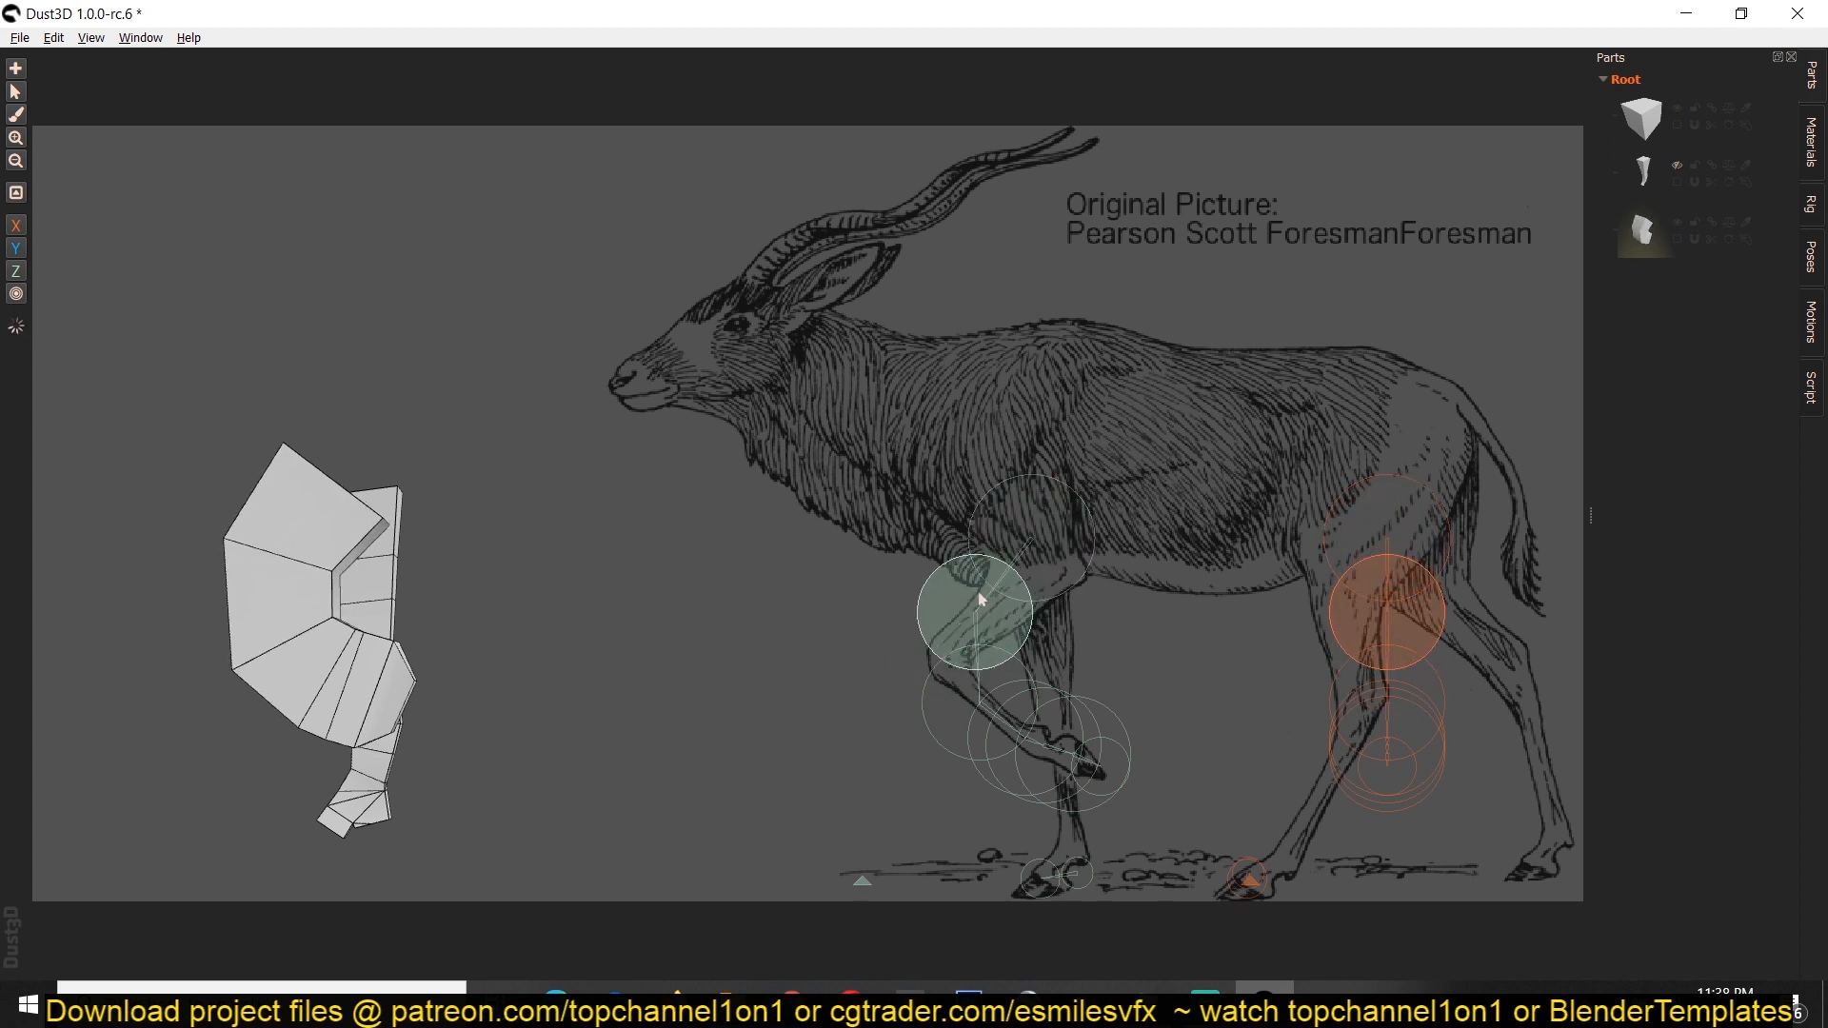
scroll(982, 600, "down", 3)
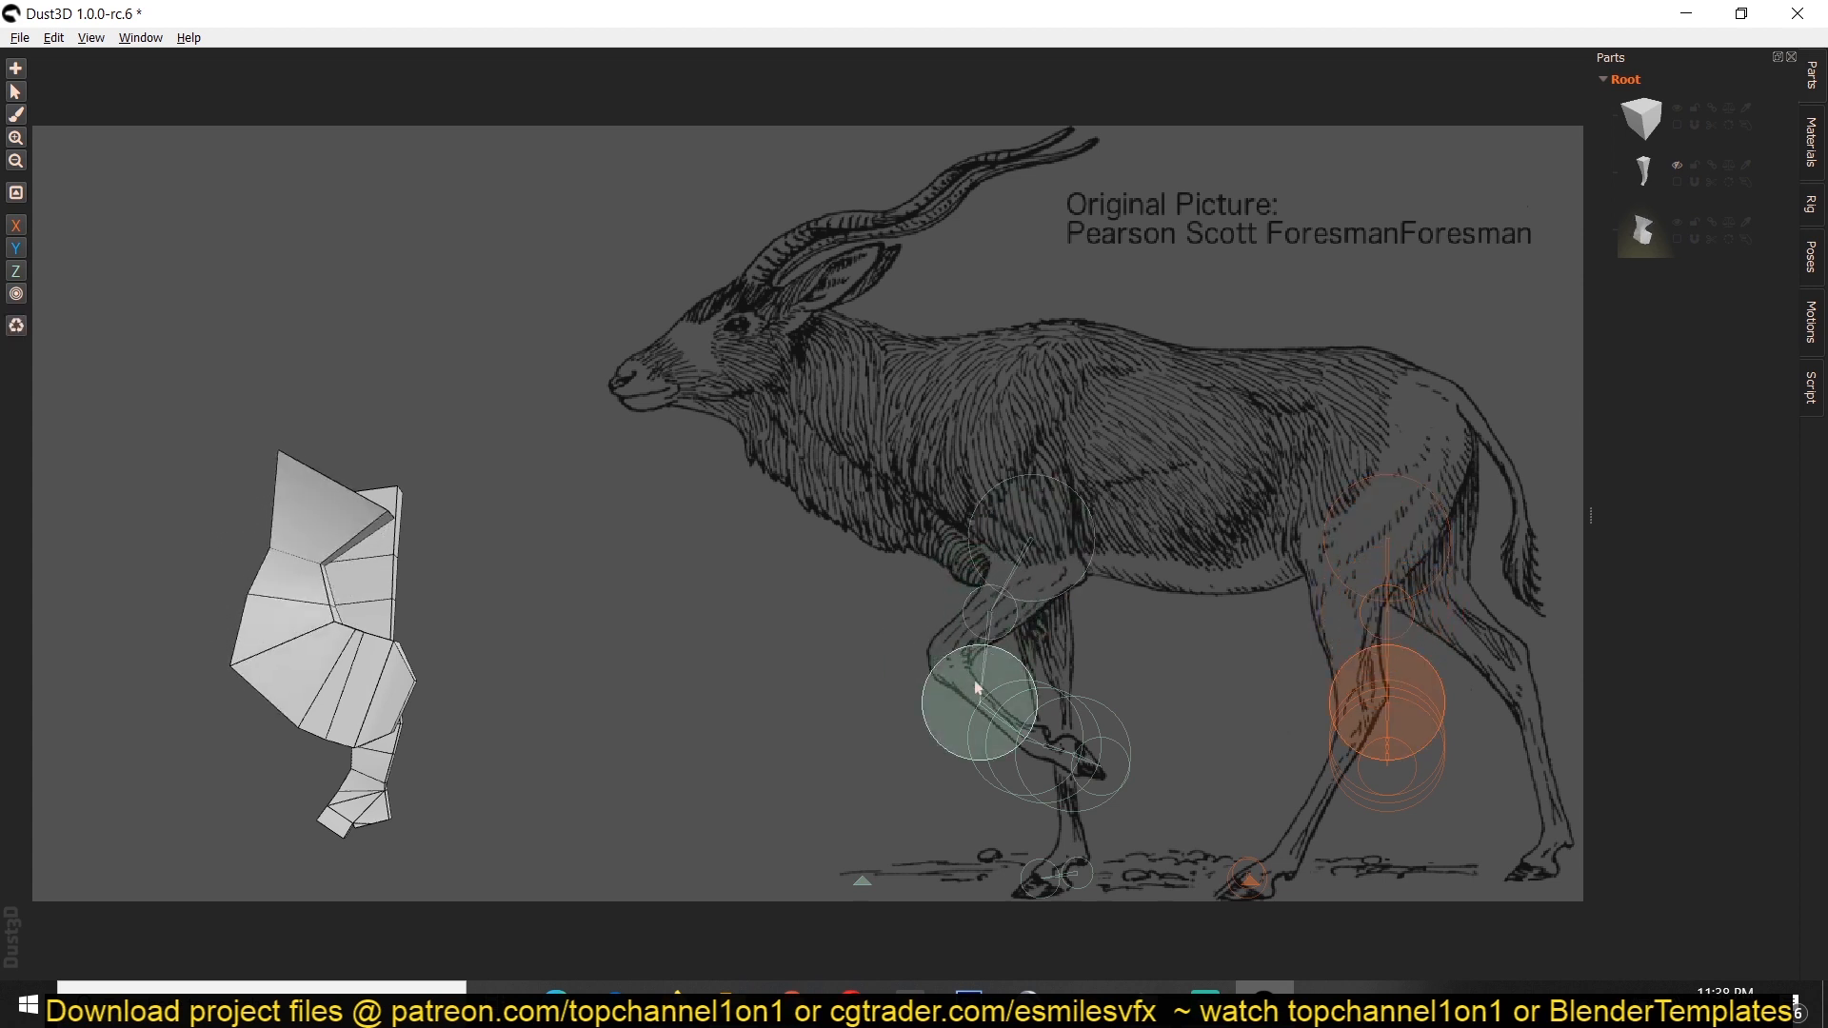
Move the raised leg's next node onto the knee and shrink it, and resize the node above to fit the drawing.
double_click(953, 650)
mouse_move(975, 685)
left_mouse_down()
mouse_move(949, 638)
mouse_move(979, 693)
mouse_move(951, 669)
left_mouse_up()
scroll(953, 649, "down", 2)
left_click(983, 630)
scroll(992, 607, "up", 3)
scroll(972, 689, "down", 3)
scroll(951, 678, "down", 3)
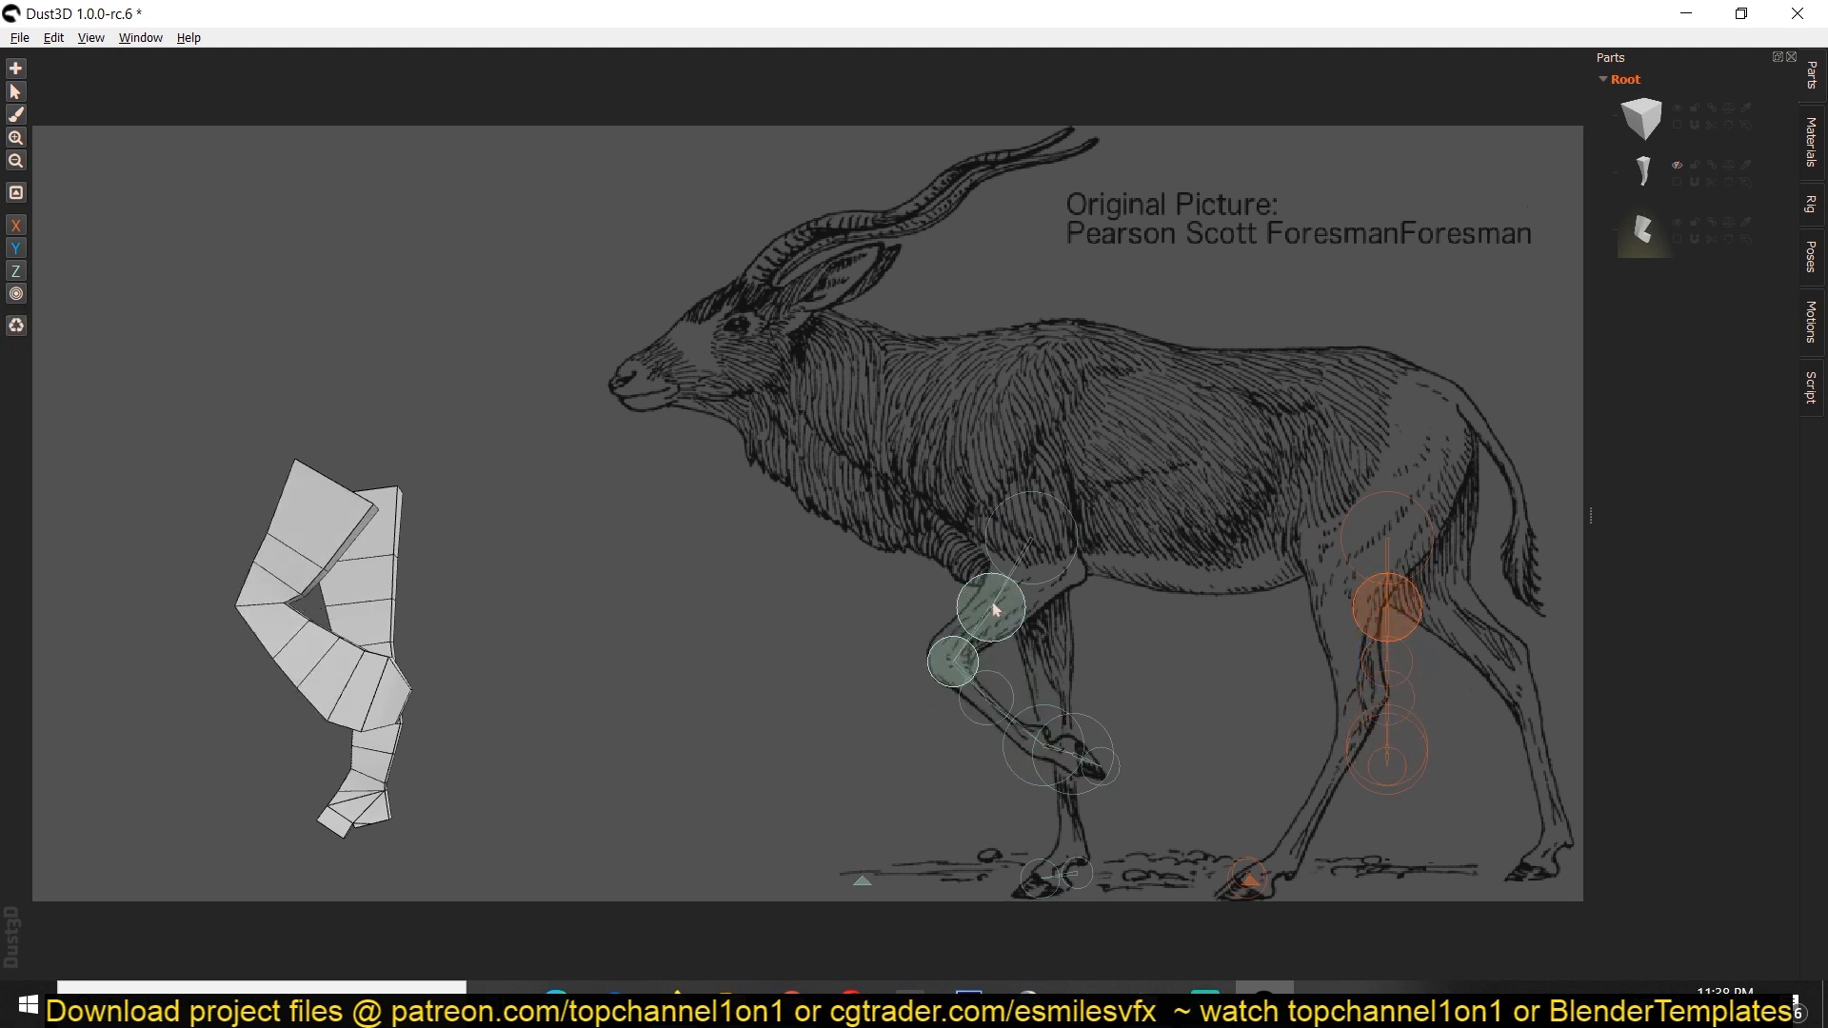
Lower the raised leg's knee node and shoulder node slightly to follow the drawing, and adjust the node size.
left_click_drag(993, 609, 989, 619)
left_click_drag(1063, 538, 1063, 559)
scroll(1063, 559, "up", 1)
Reposition and shrink the nodes at the raised leg's lower end to fit the hoof in the drawing.
left_click_drag(1032, 736, 1082, 764)
scroll(1004, 728, "down", 5)
left_click(1066, 750)
scroll(1067, 749, "down", 3)
scroll(1051, 733, "up", 1)
scroll(1016, 575, "up", 1)
scroll(1032, 601, "down", 2)
middle_click_drag(800, 593, 523, 600)
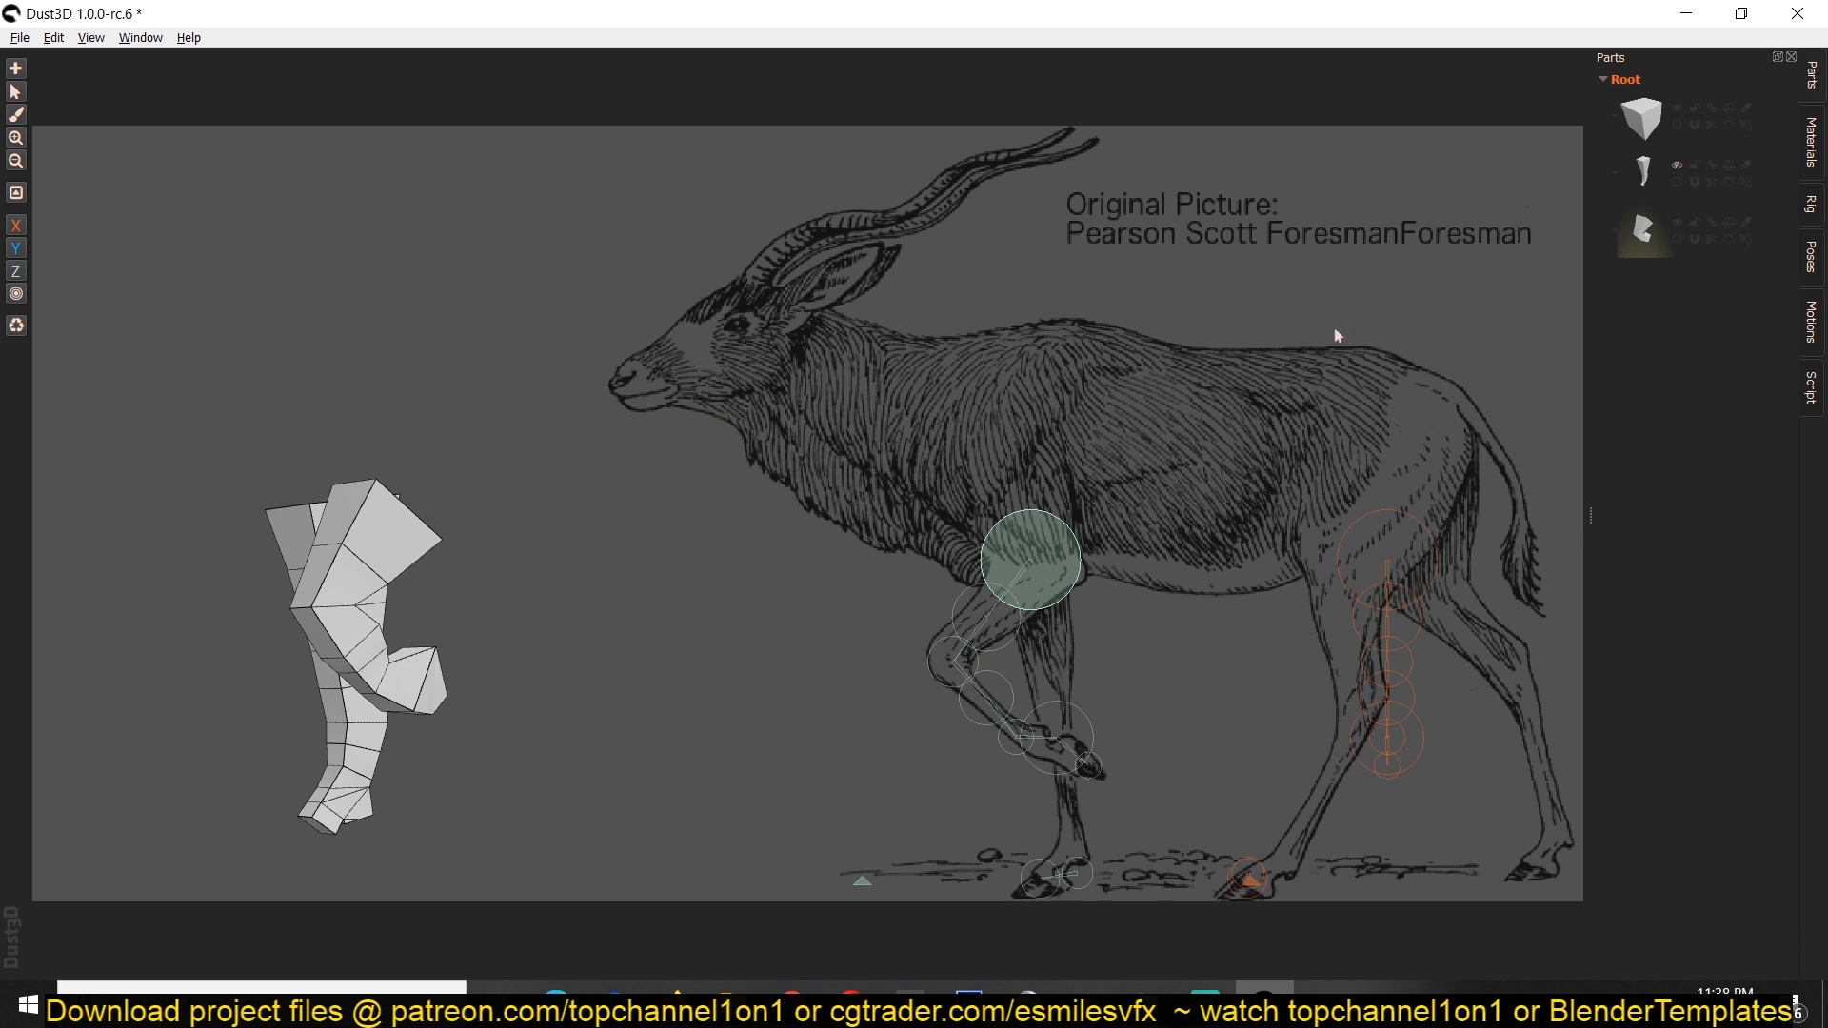
Open the Backpacker example, discarding the unsaved leg model, and inspect the character.
left_click(20, 37)
mouse_move(122, 128)
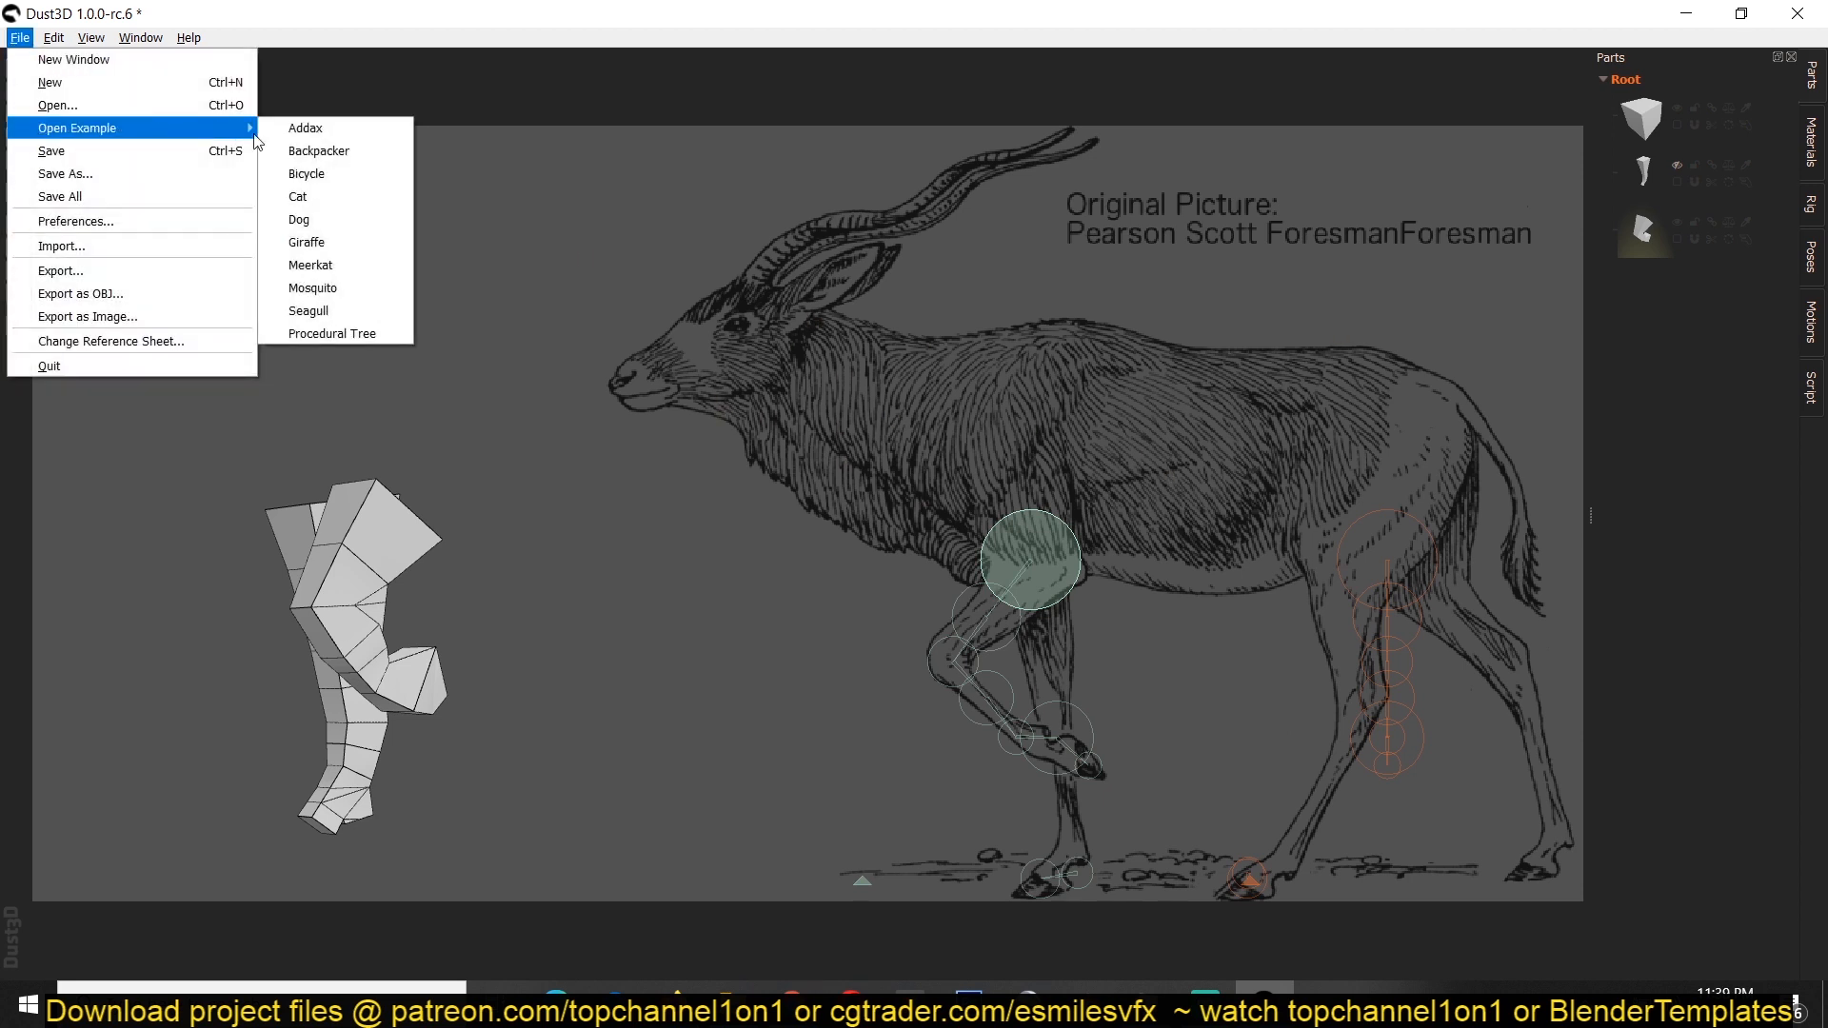
left_click(319, 157)
left_click(1001, 527)
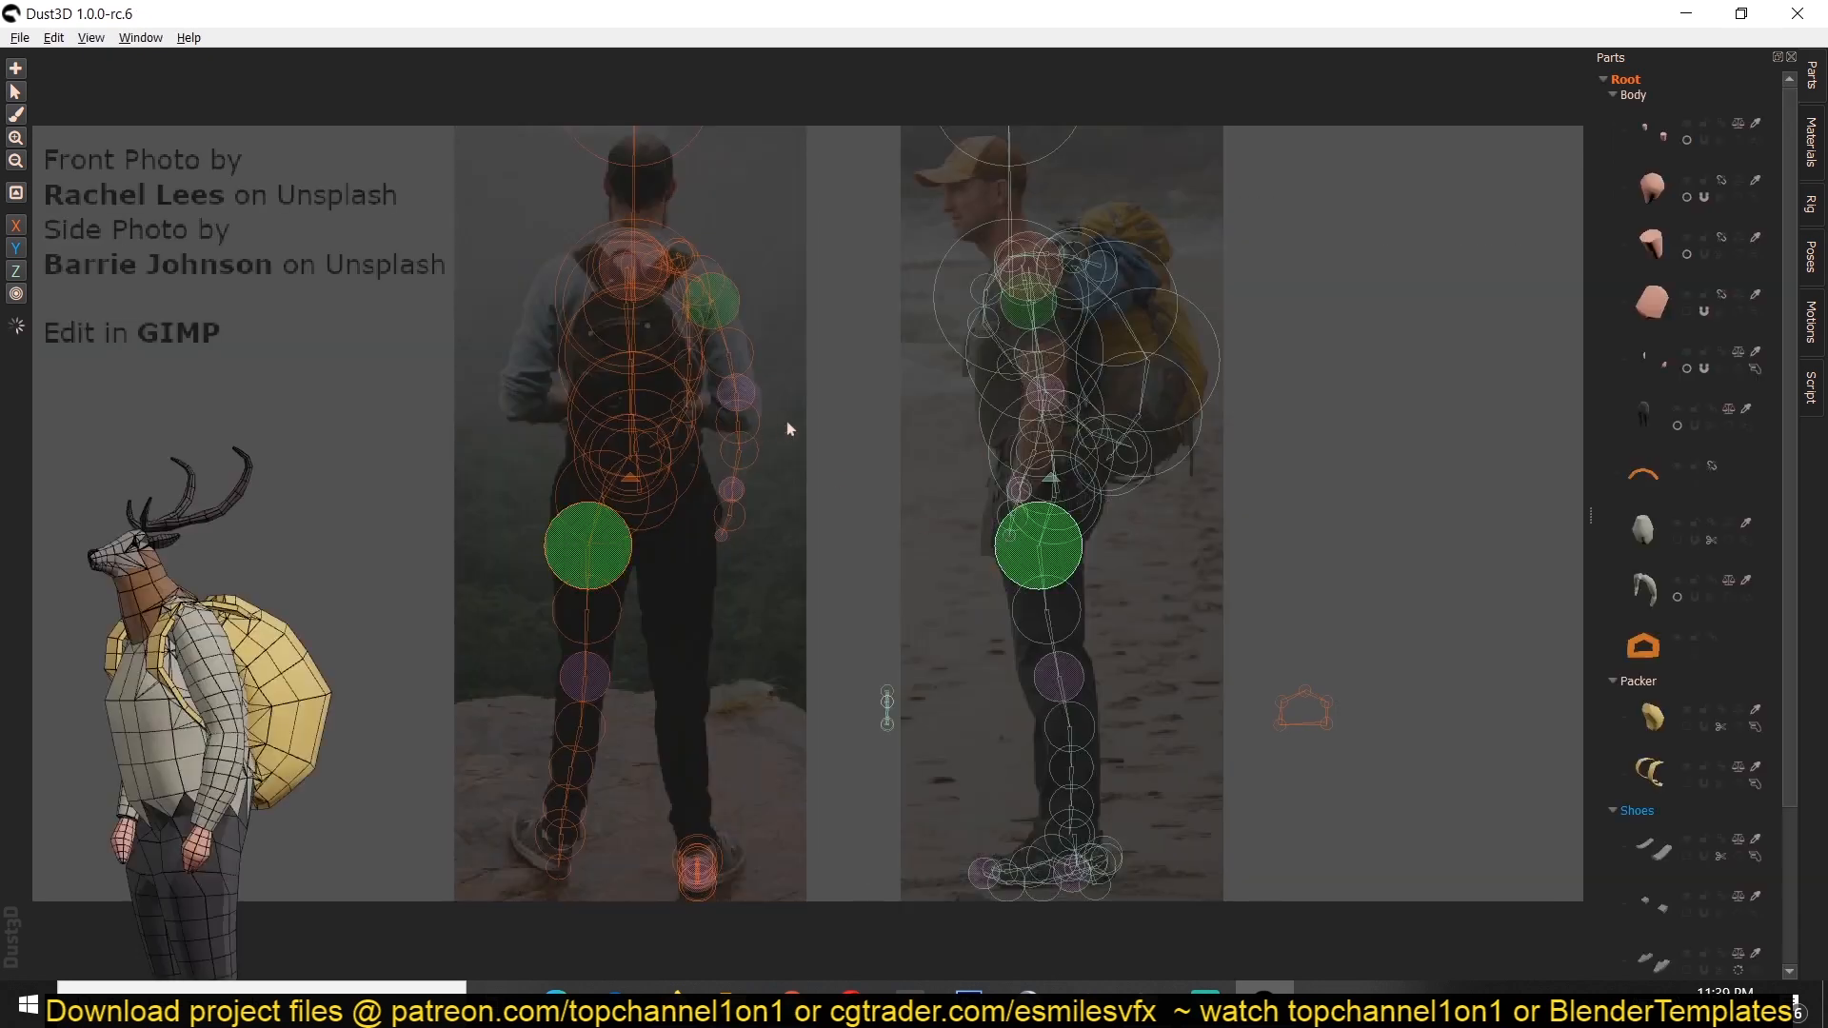
middle_click_drag(603, 504, 310, 357)
Open the Bicycle example model in place of the backpacker.
left_click(23, 39)
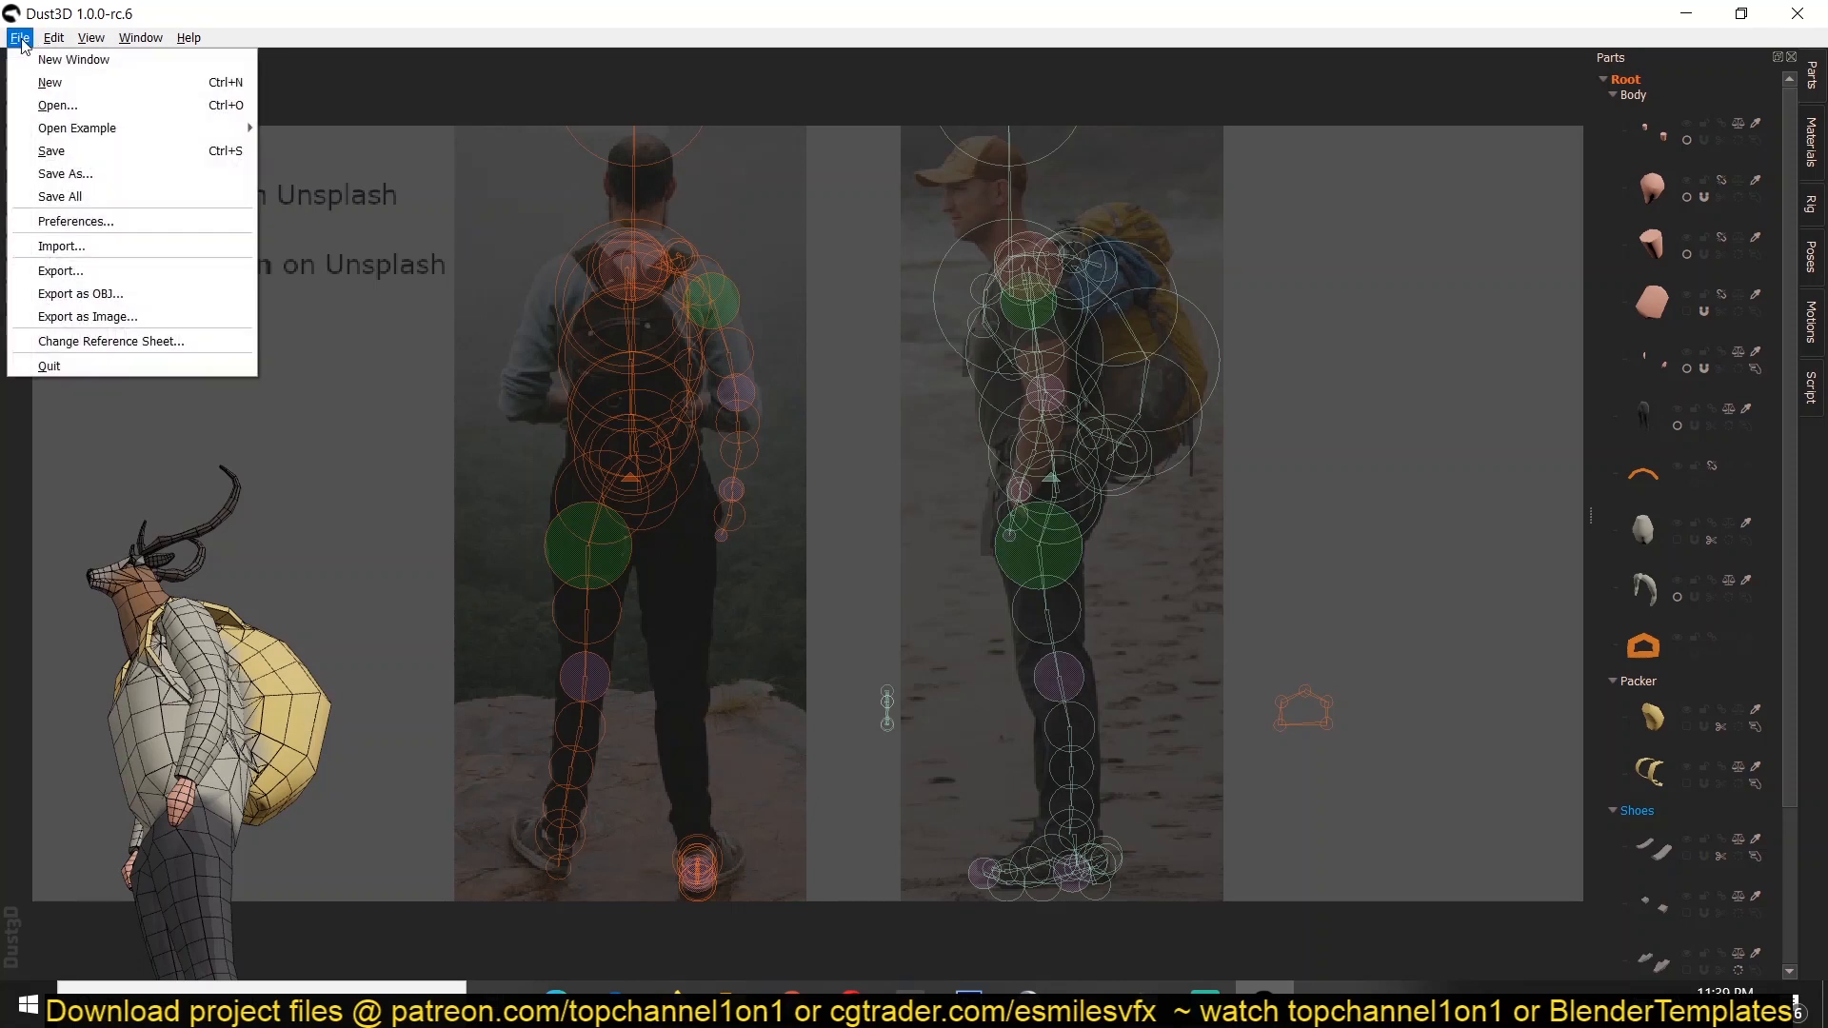
mouse_move(96, 134)
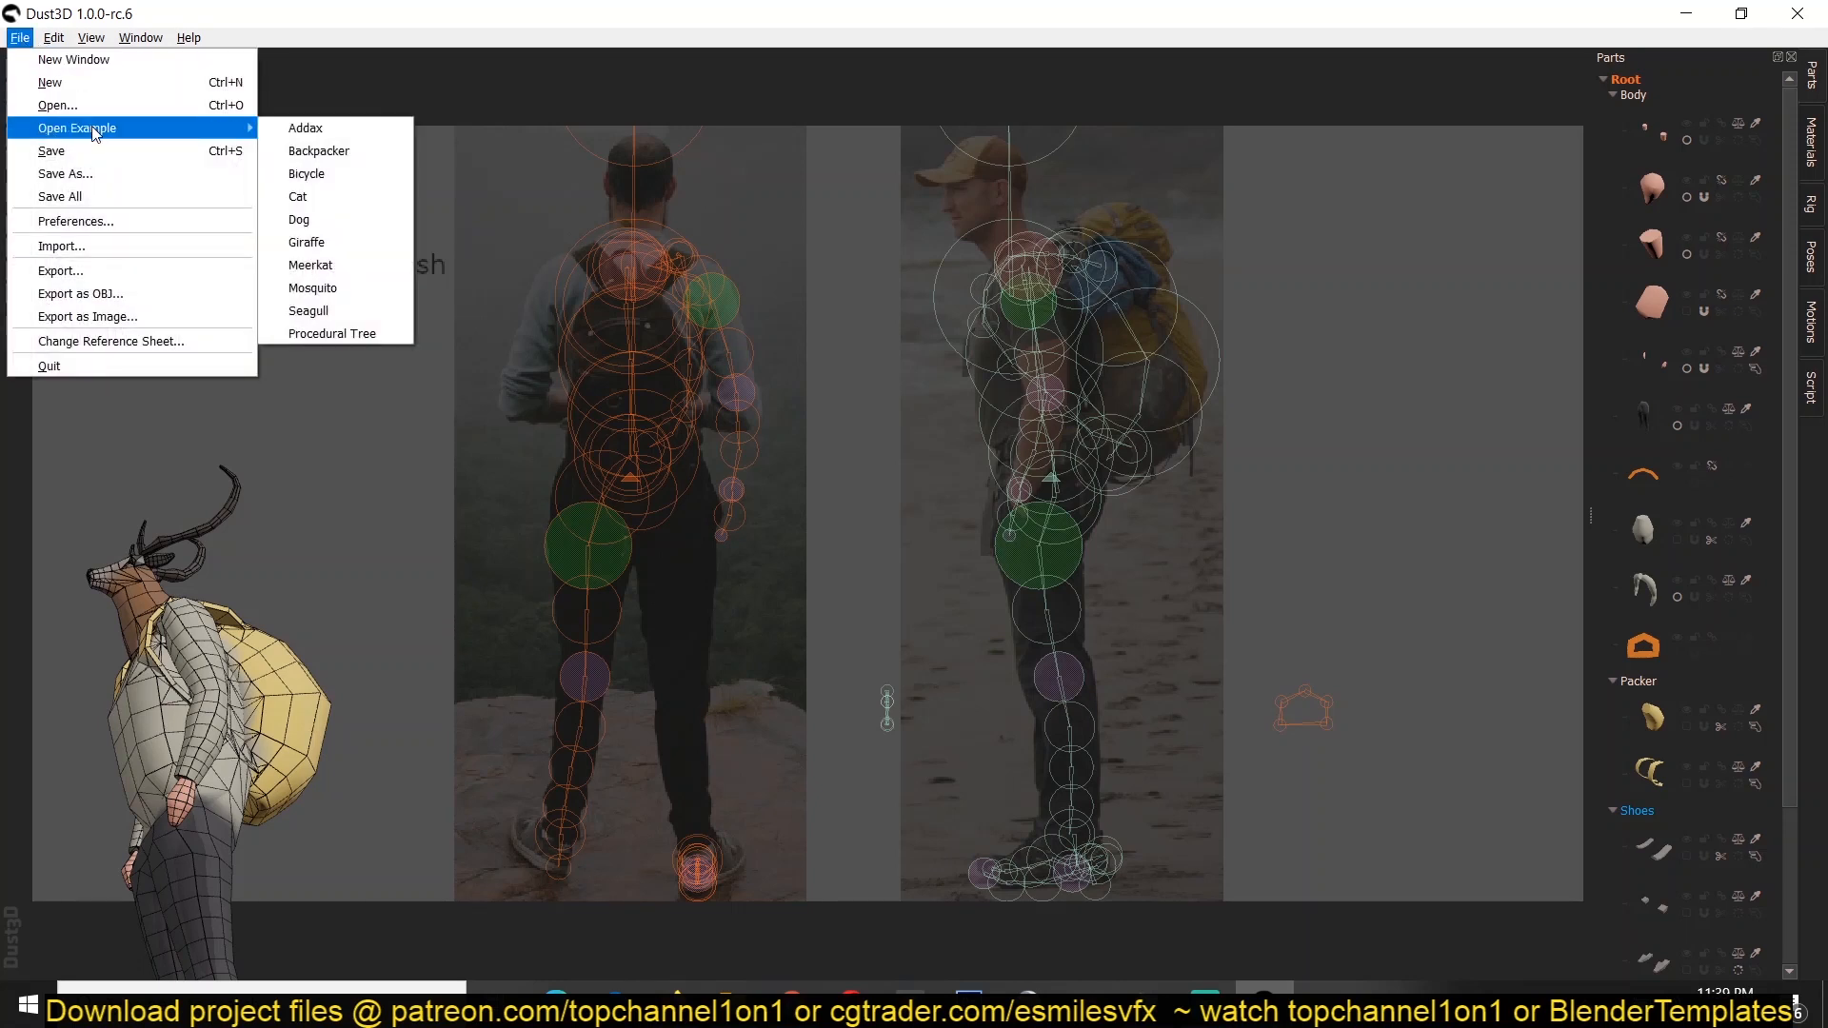
left_click(351, 183)
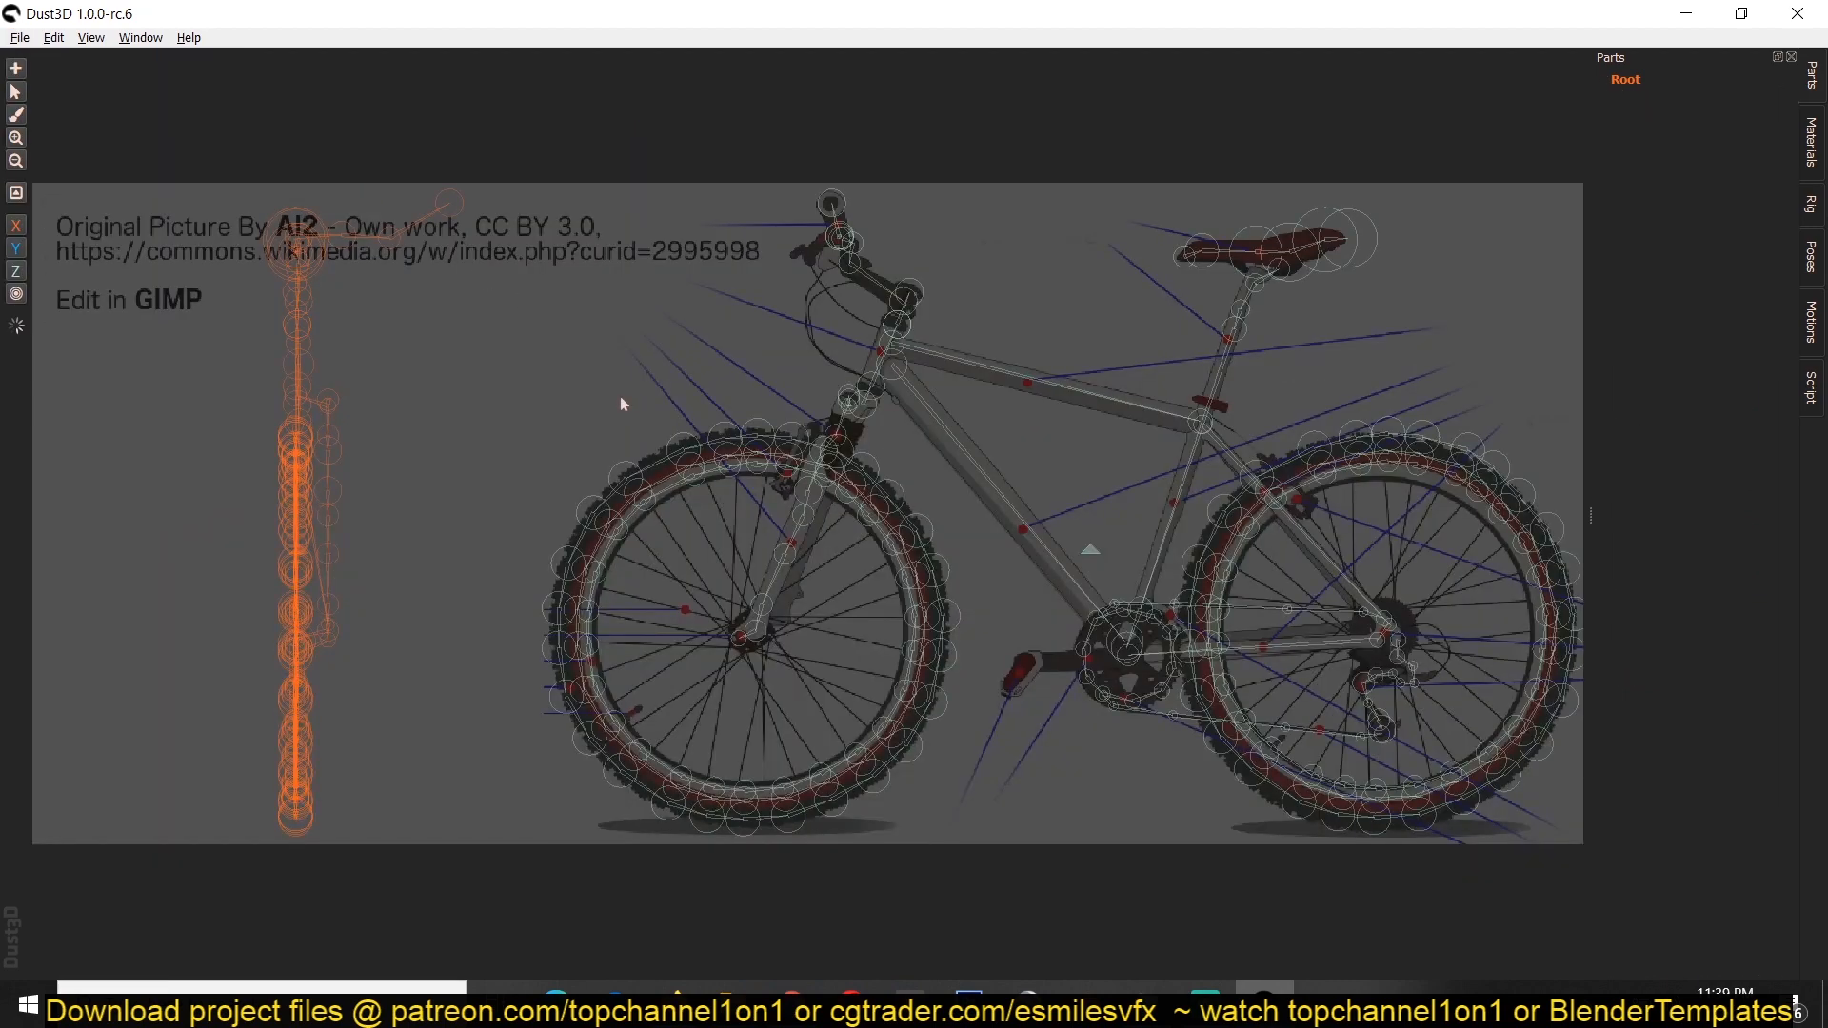